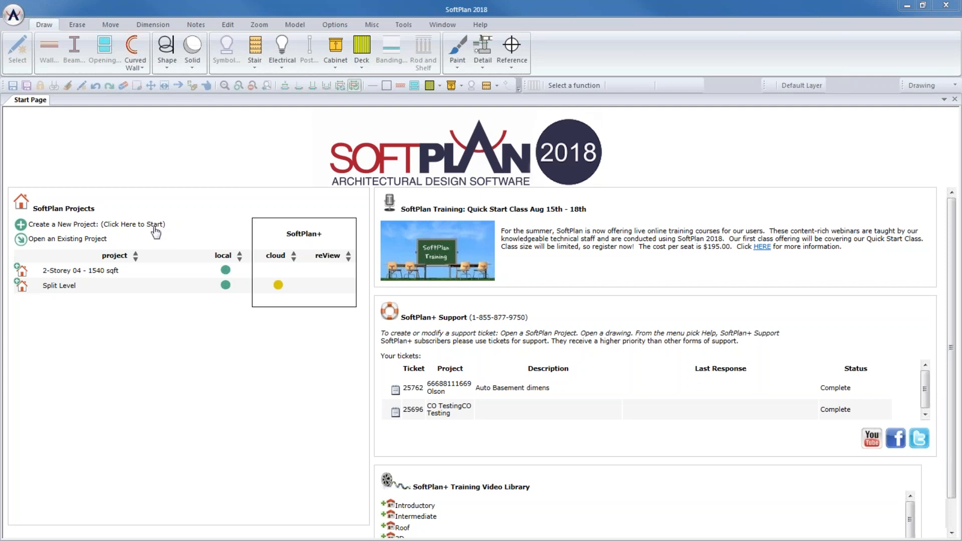
# Create a new project named SoftList Example with a MAIN FLOOR drawing and the 3D and SoftList tabs enabled.
pyautogui.click(63, 225)
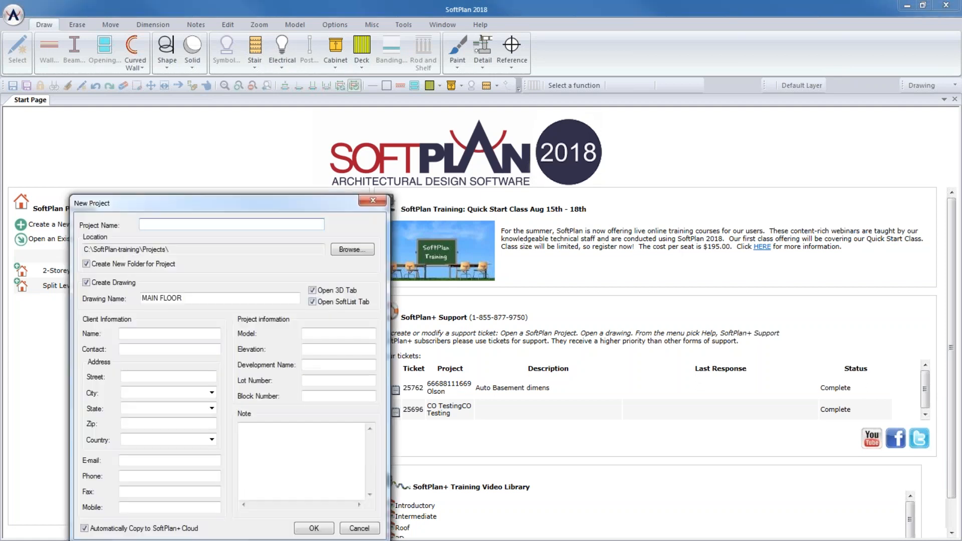
pyautogui.write('SoftList Example')
pyautogui.moveTo(176, 207); pyautogui.dragTo(183, 156)
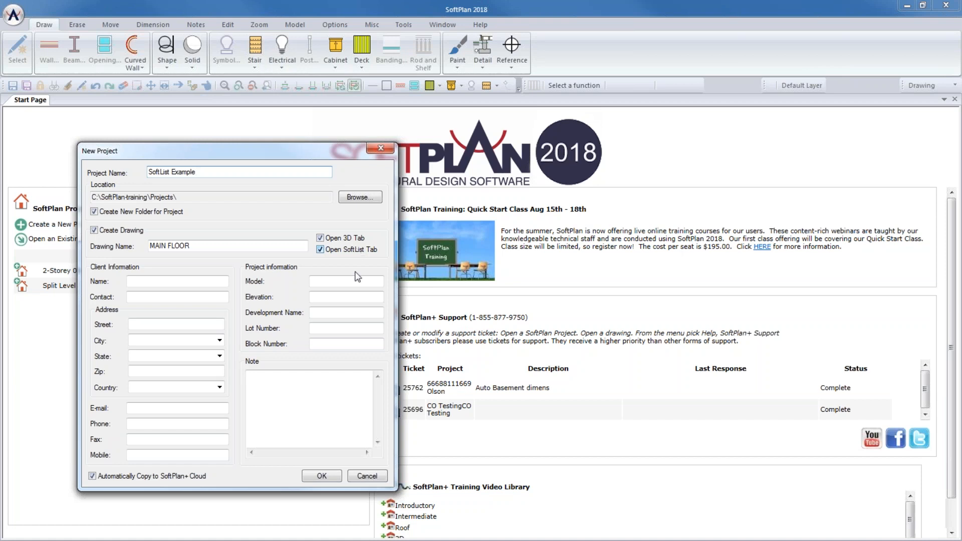
pyautogui.click(337, 480)
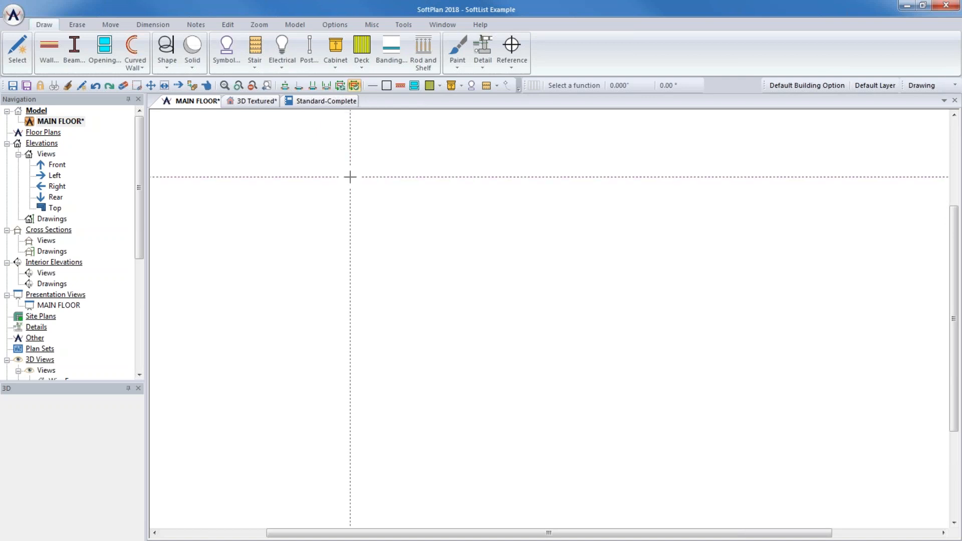
# Draw a closed rectangle of 2x6/Brick exterior walls, about 28'-5" by 16'-9" overall.
pyautogui.click(76, 52)
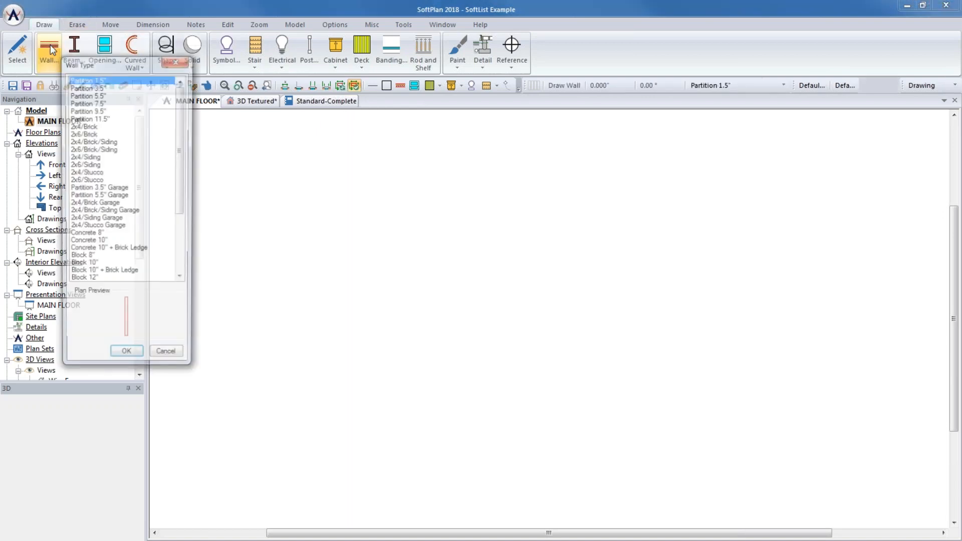
pyautogui.click(90, 134)
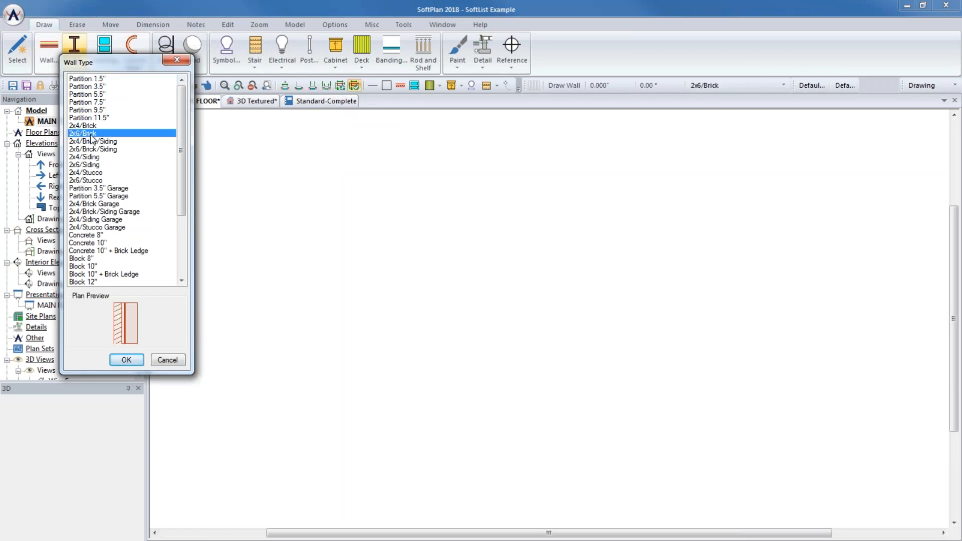
pyautogui.click(135, 360)
pyautogui.click(405, 240)
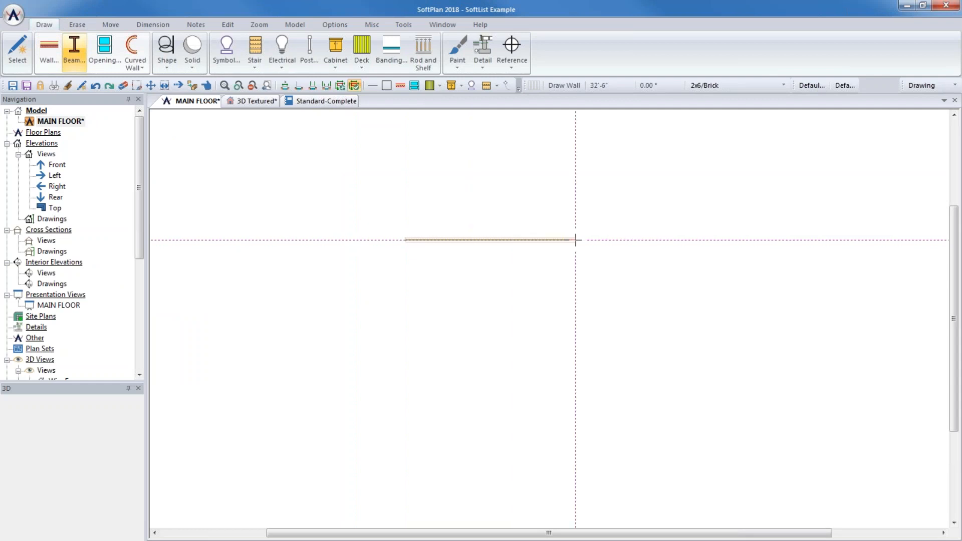
pyautogui.click(548, 239)
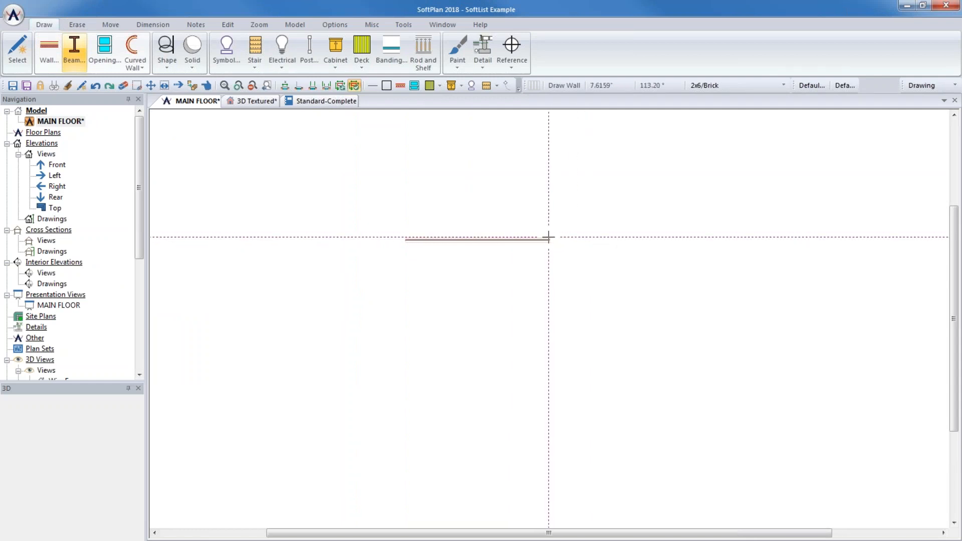
pyautogui.click(550, 325)
pyautogui.click(406, 323)
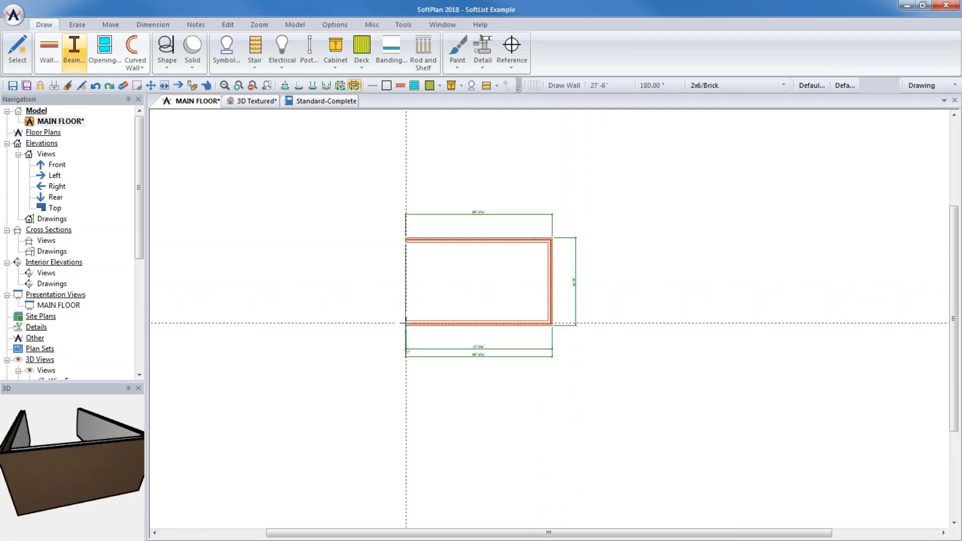
pyautogui.click(405, 242)
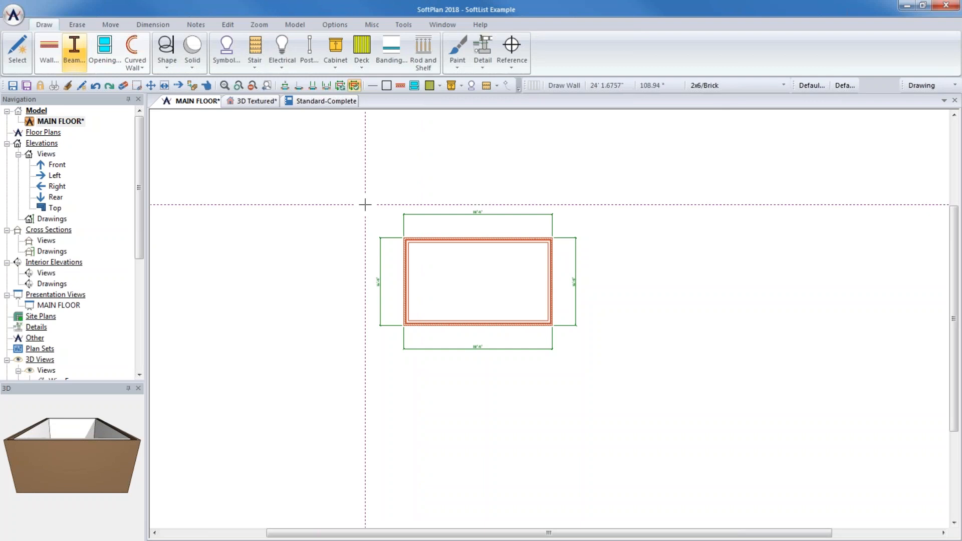
# Set the building's overall horizontal dimension to 26'-0".
pyautogui.click(265, 88)
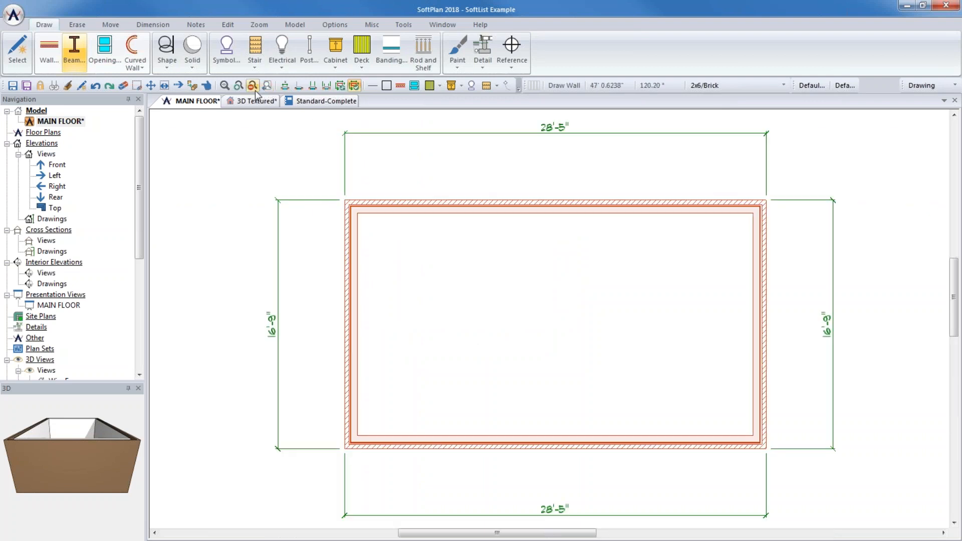
pyautogui.click(206, 90)
pyautogui.click(568, 131)
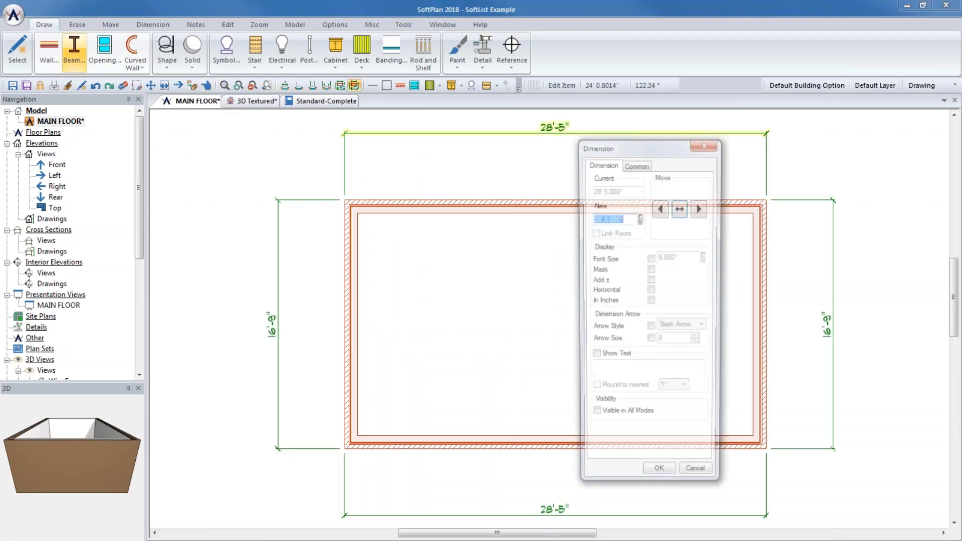
pyautogui.write('26')
pyautogui.press('Return')
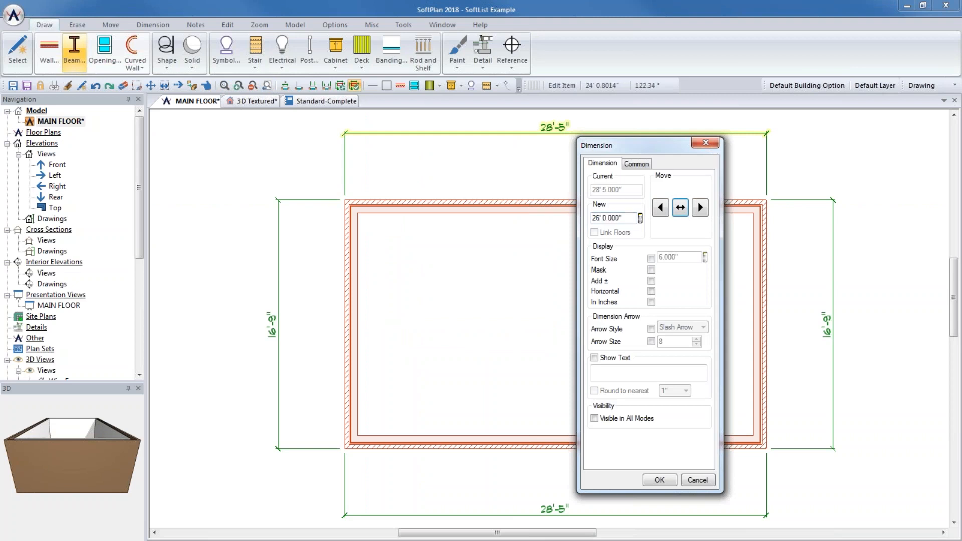
# Set the building's overall vertical dimension to 14'-0" and regenerate the automatic exterior dimensions.
pyautogui.click(833, 321)
pyautogui.write('14')
pyautogui.press('Return')
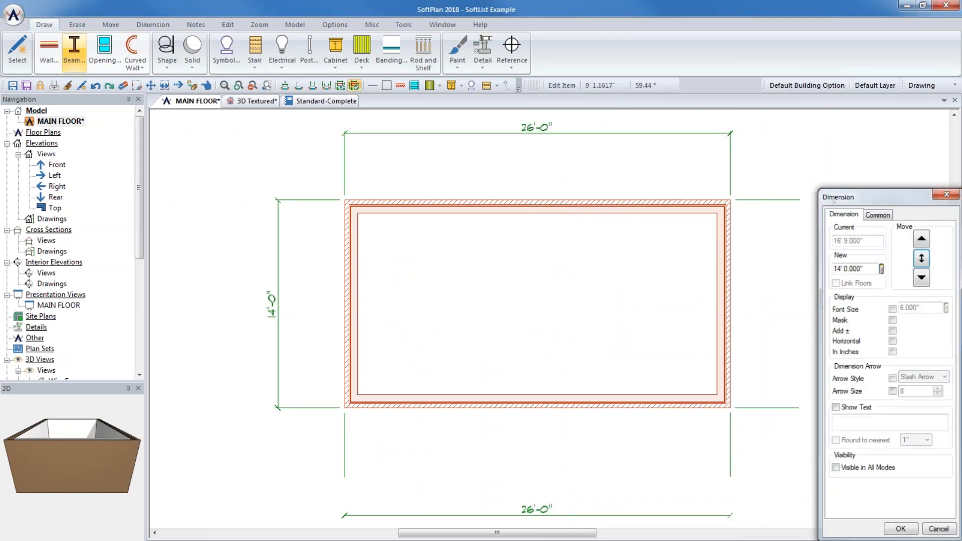
pyautogui.click(339, 84)
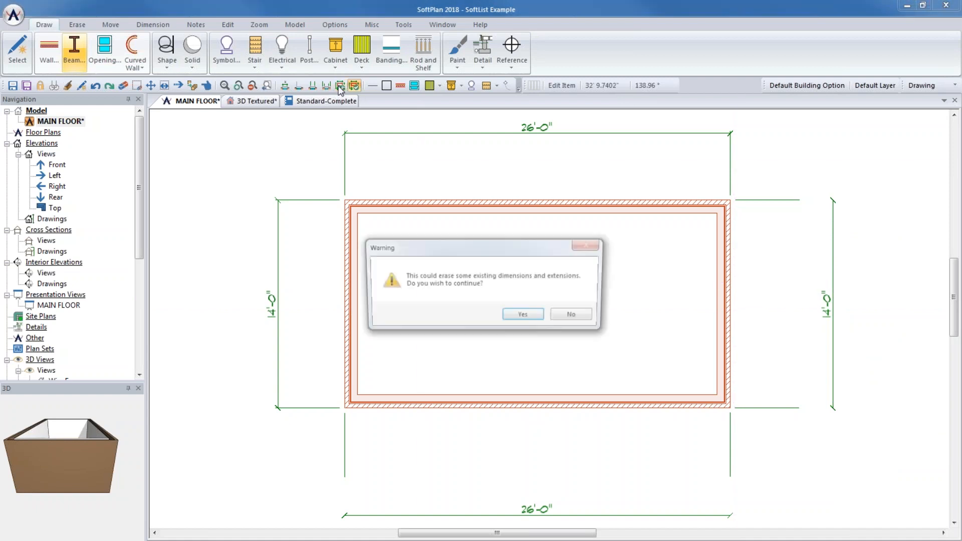
pyautogui.click(534, 320)
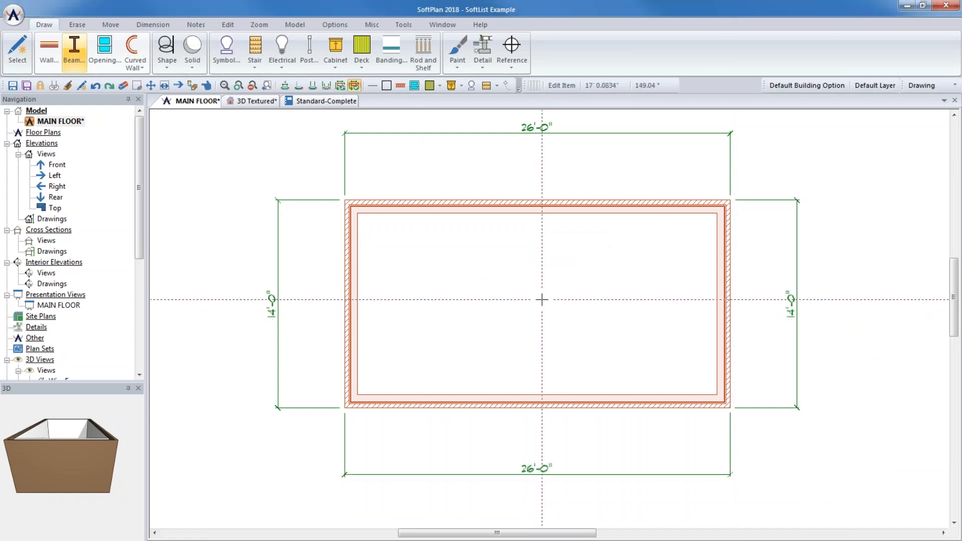
# Draw two parallel Partition 3.5" walls between the long exterior walls, dividing the floor into three rooms.
pyautogui.click(49, 50)
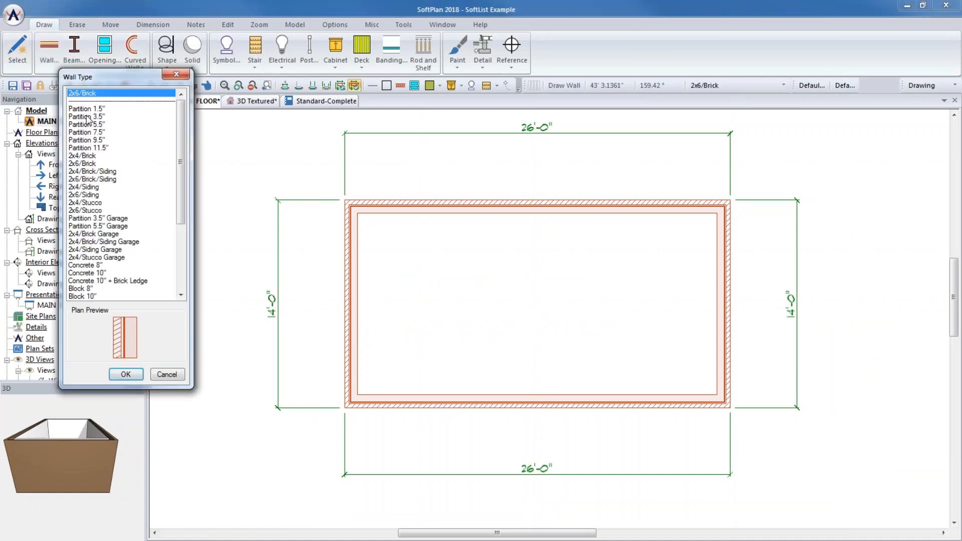
pyautogui.click(88, 117)
pyautogui.click(126, 375)
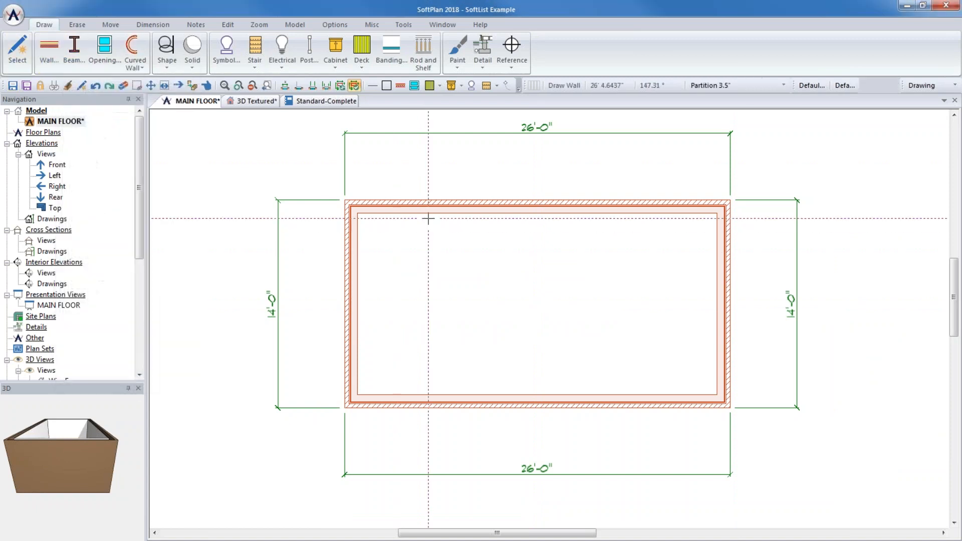
pyautogui.click(457, 213)
pyautogui.click(457, 394)
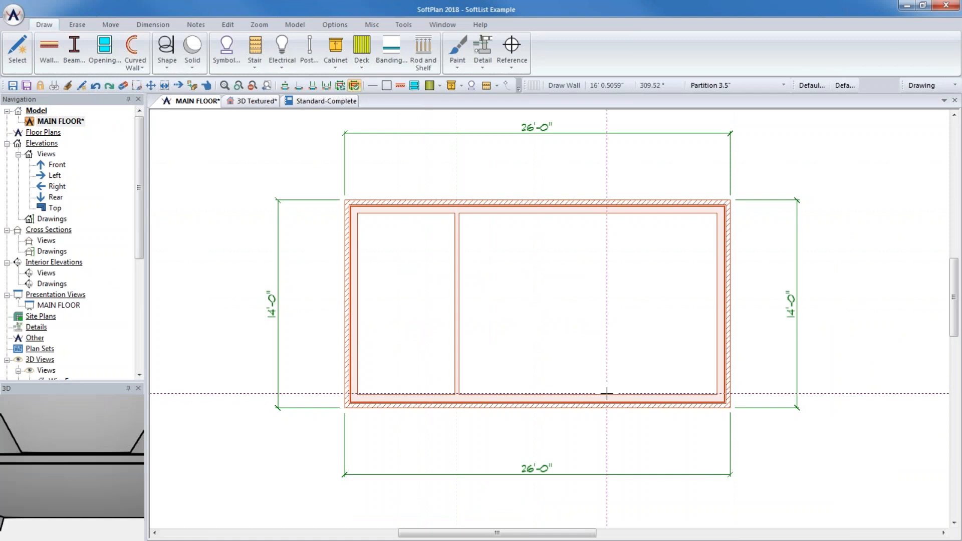
pyautogui.click(614, 395)
pyautogui.click(614, 213)
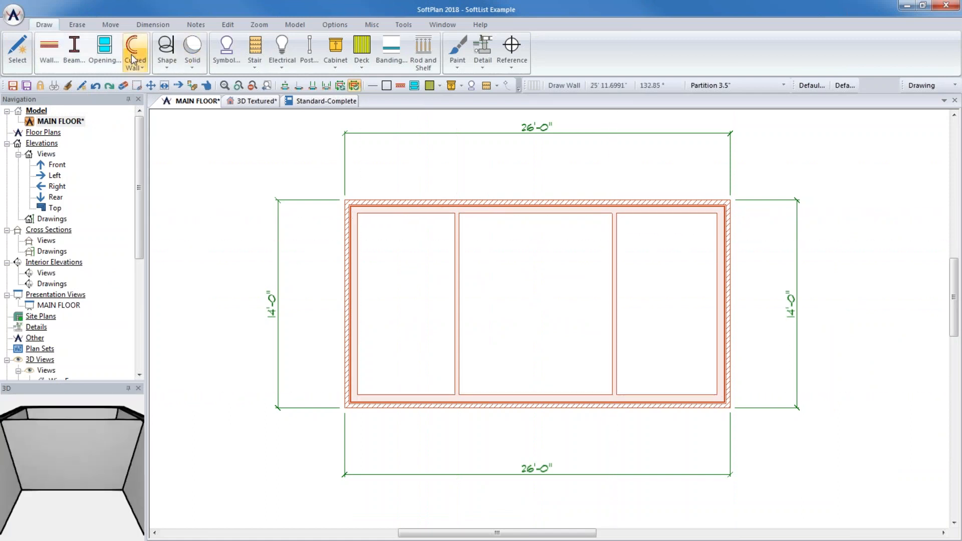
# Place a 30X60 DOUBLE HUNG 1 window in the lower exterior wall of each of the two outer rooms.
pyautogui.click(108, 54)
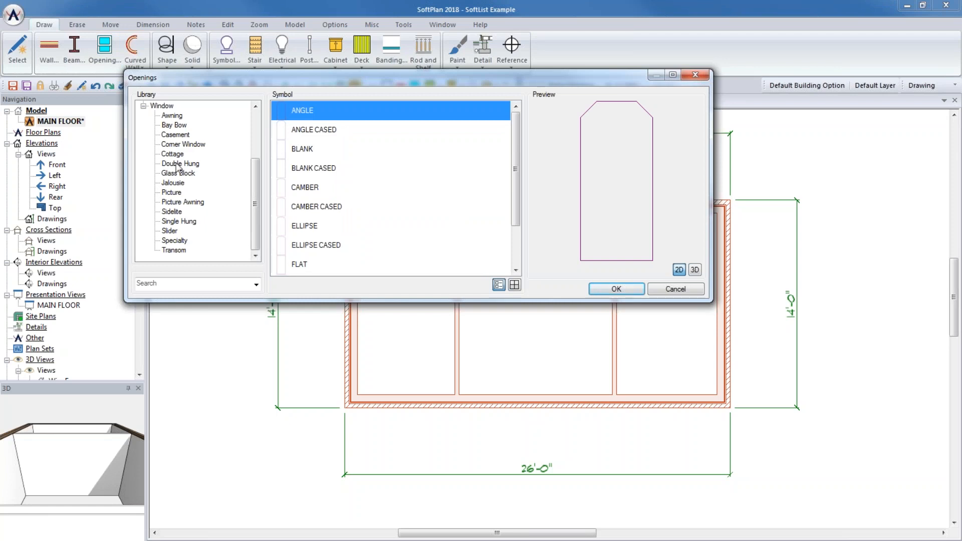
pyautogui.click(178, 165)
pyautogui.click(516, 237)
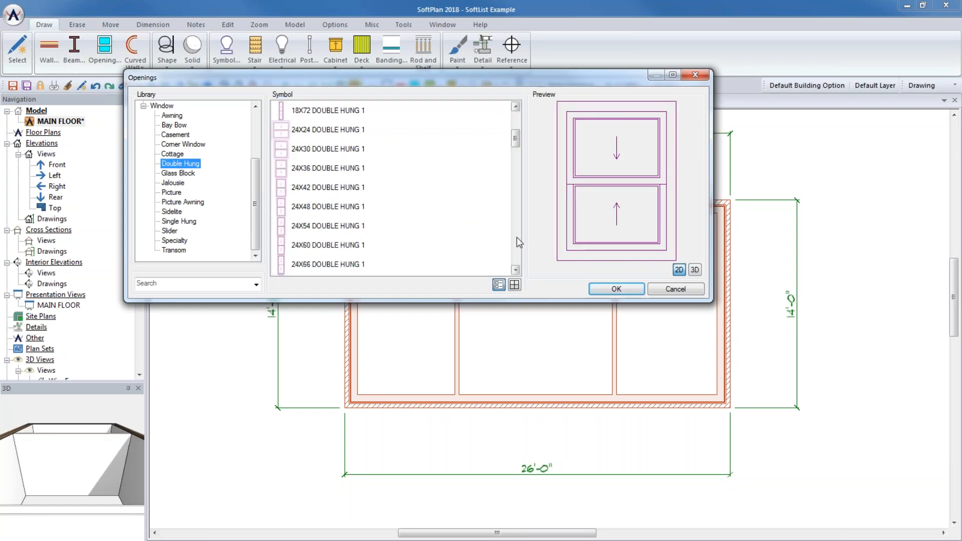
pyautogui.click(516, 237)
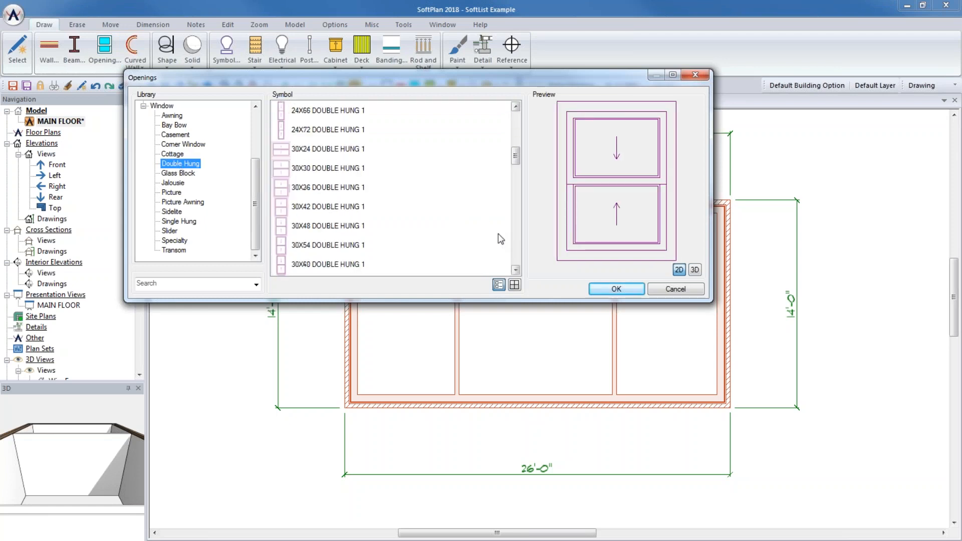
pyautogui.click(344, 262)
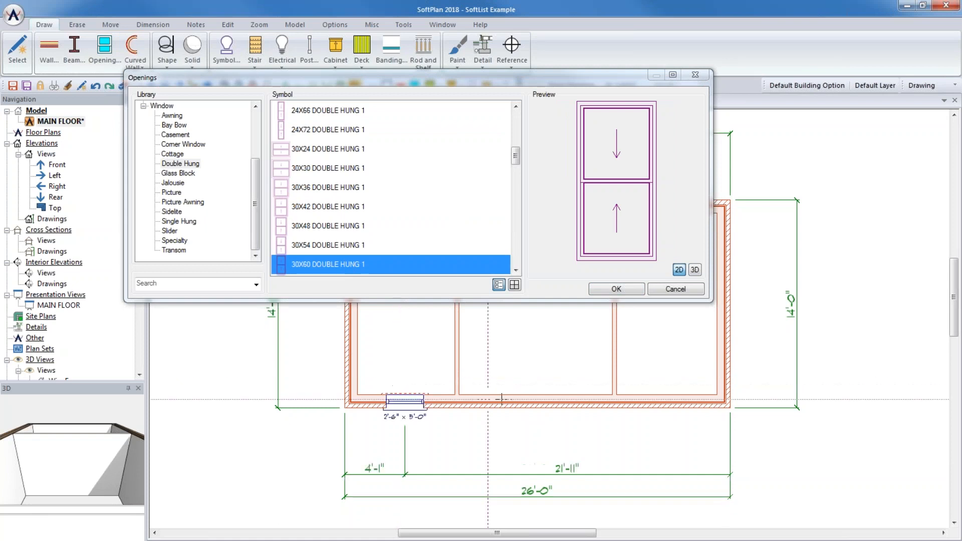
pyautogui.click(663, 400)
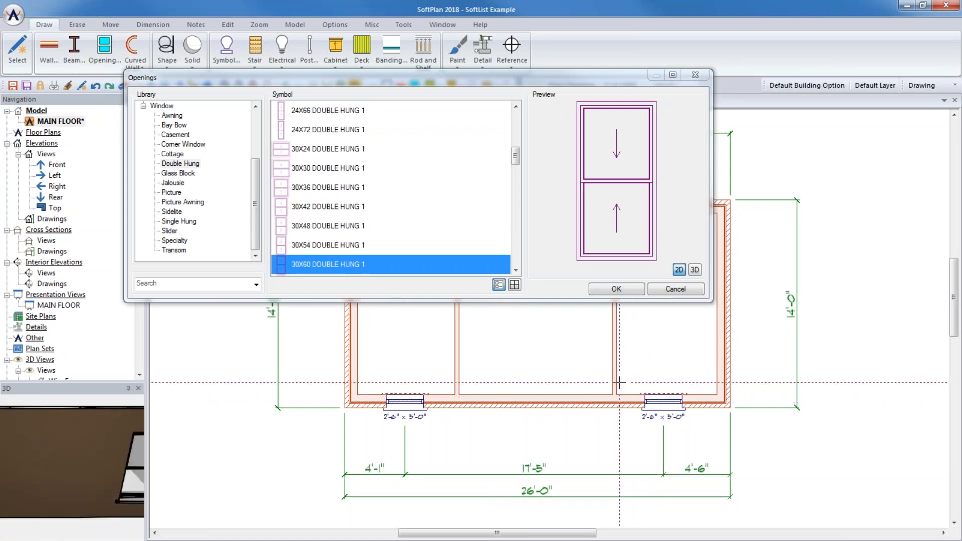
# Place three 30X60 double hung windows along the upper exterior wall, one in each room.
pyautogui.moveTo(435, 81); pyautogui.dragTo(368, 8)
pyautogui.moveTo(517, 334); pyautogui.dragTo(489, 418)
pyautogui.click(382, 282)
pyautogui.click(512, 281)
pyautogui.click(638, 281)
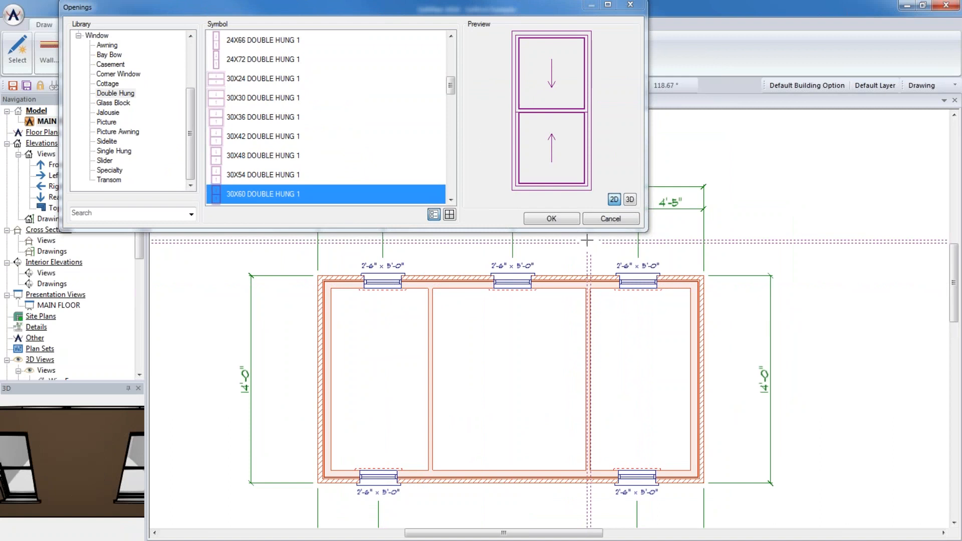
# Place a 30X80 COLONIAL A 1 interior door near the upper end of each partition, swinging into the outer rooms.
pyautogui.click(78, 36)
pyautogui.click(79, 75)
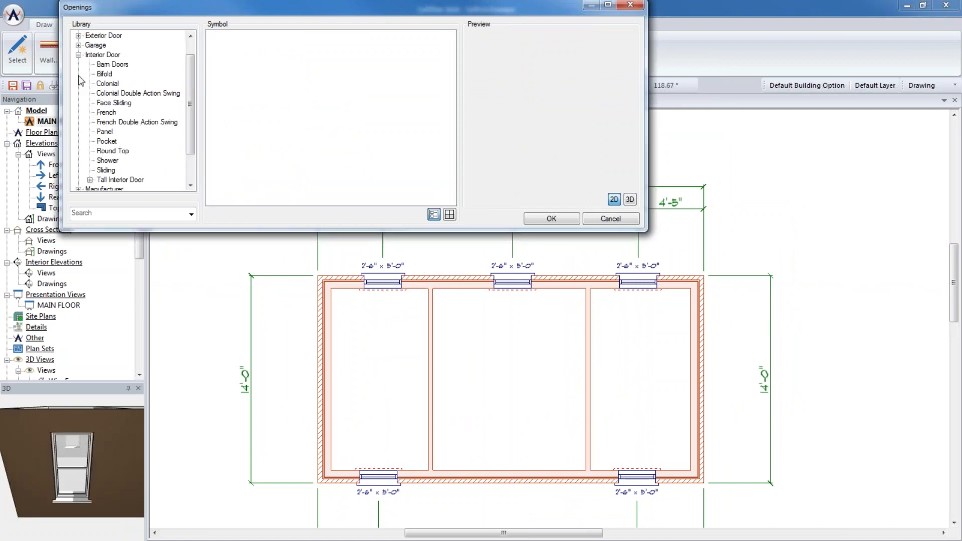
pyautogui.click(107, 83)
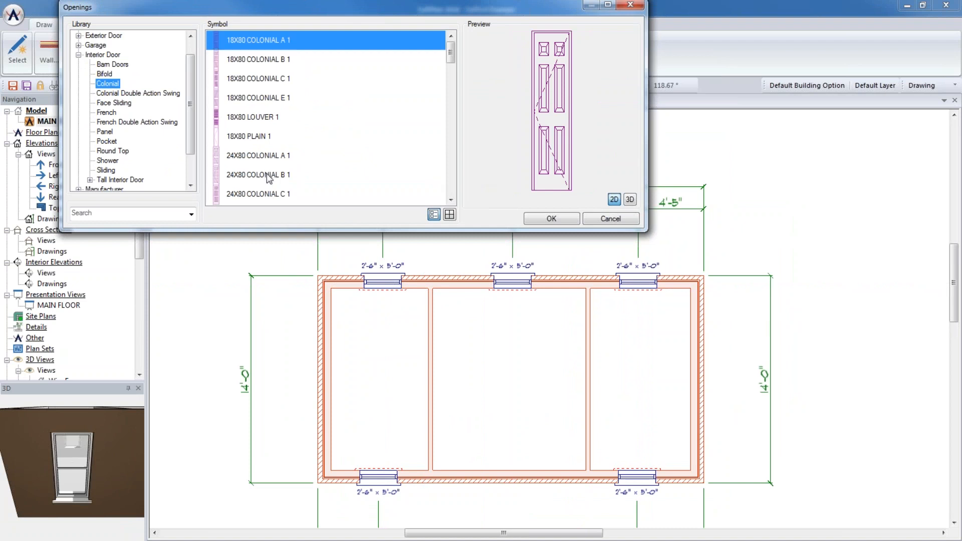
pyautogui.scroll(-3, 404, 173)
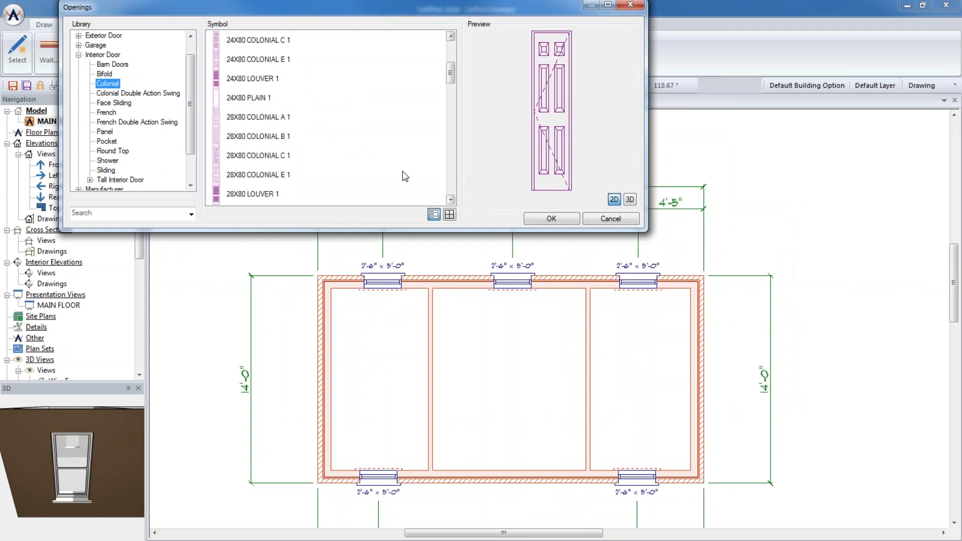
pyautogui.scroll(-2, 296, 192)
pyautogui.click(290, 182)
pyautogui.scroll(-3, 291, 186)
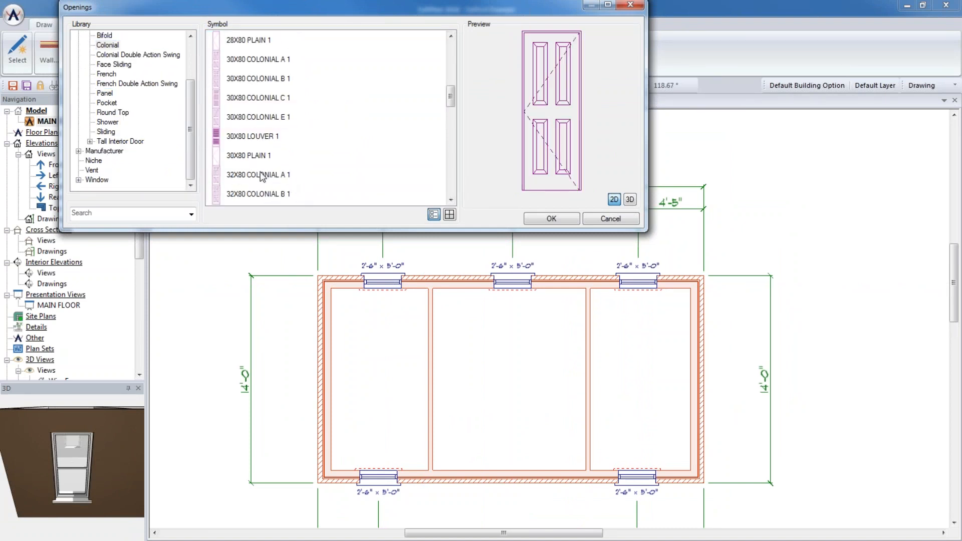
pyautogui.click(242, 67)
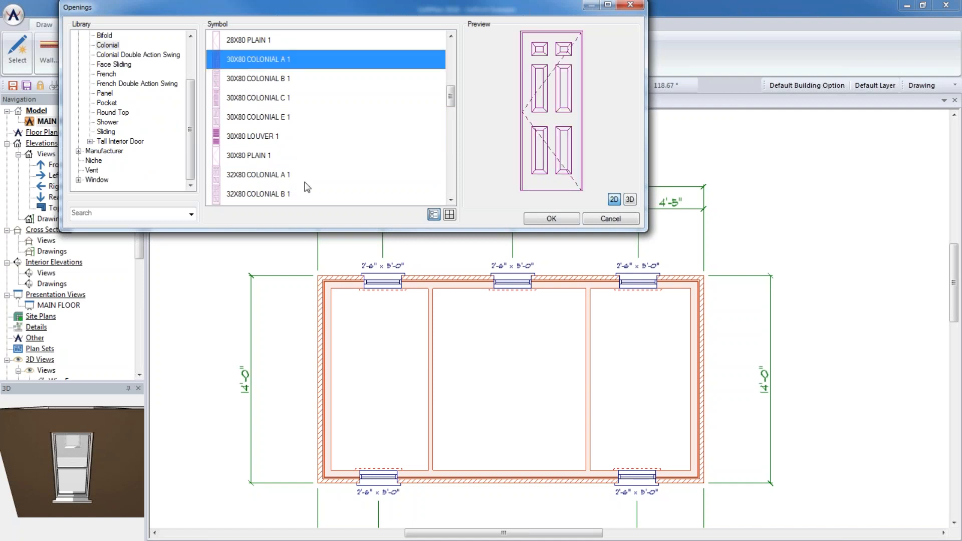
pyautogui.click(430, 321)
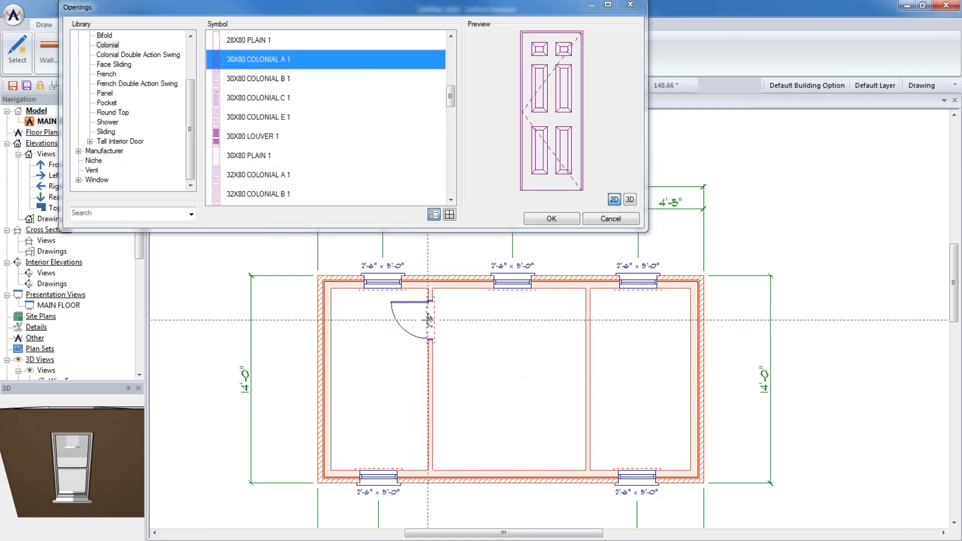
pyautogui.click(589, 313)
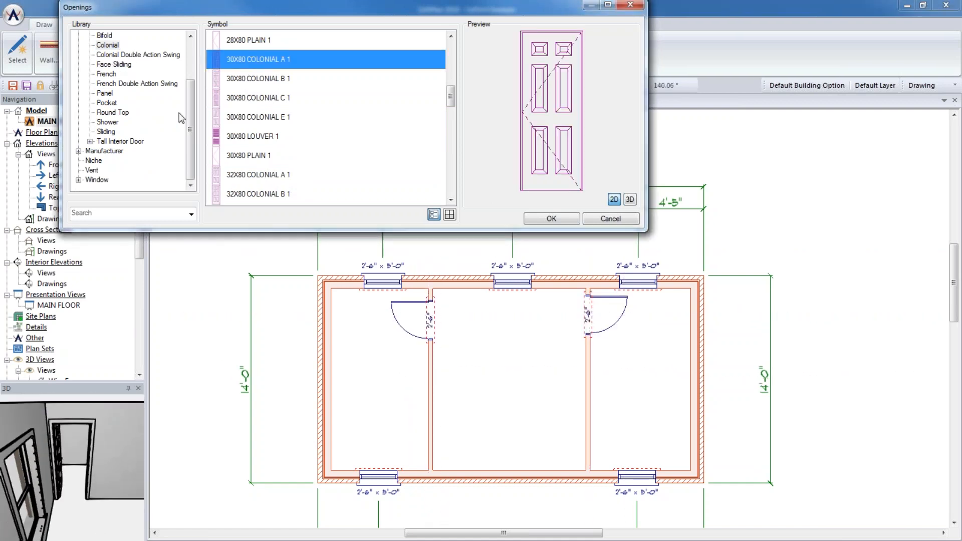
# Place a 50X80 LH ENTRY - 1 SL exterior door in the middle room's lower exterior wall and finish placing openings.
pyautogui.scroll(5, 131, 70)
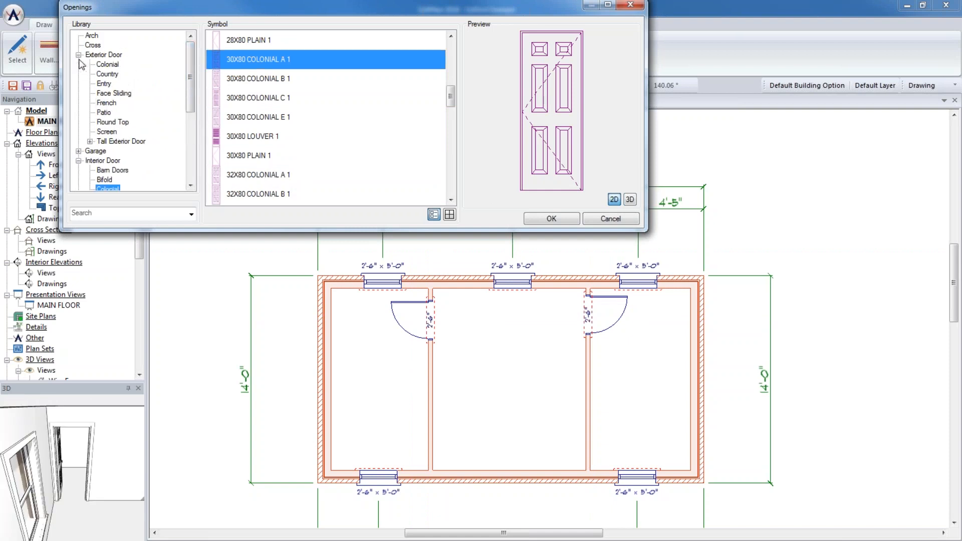
pyautogui.click(104, 83)
pyautogui.click(335, 155)
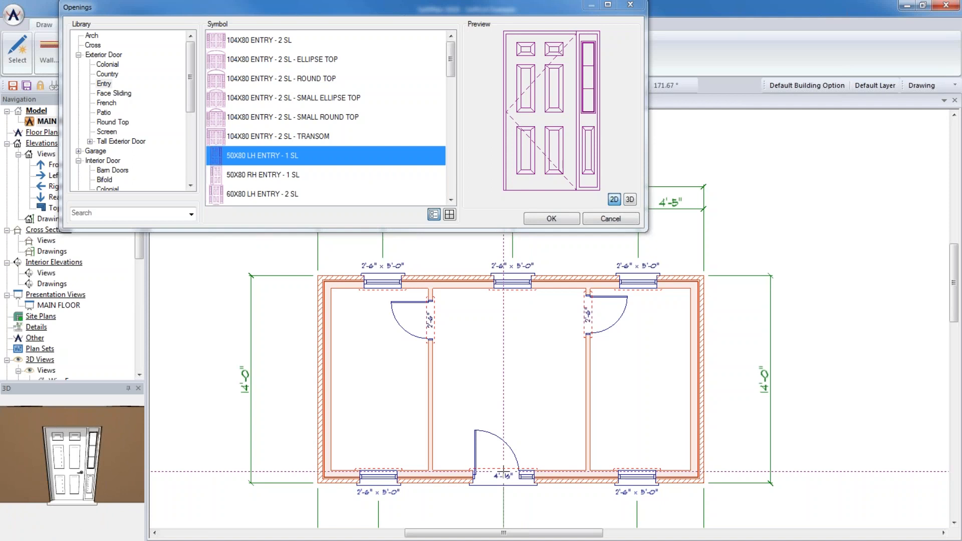
pyautogui.click(562, 222)
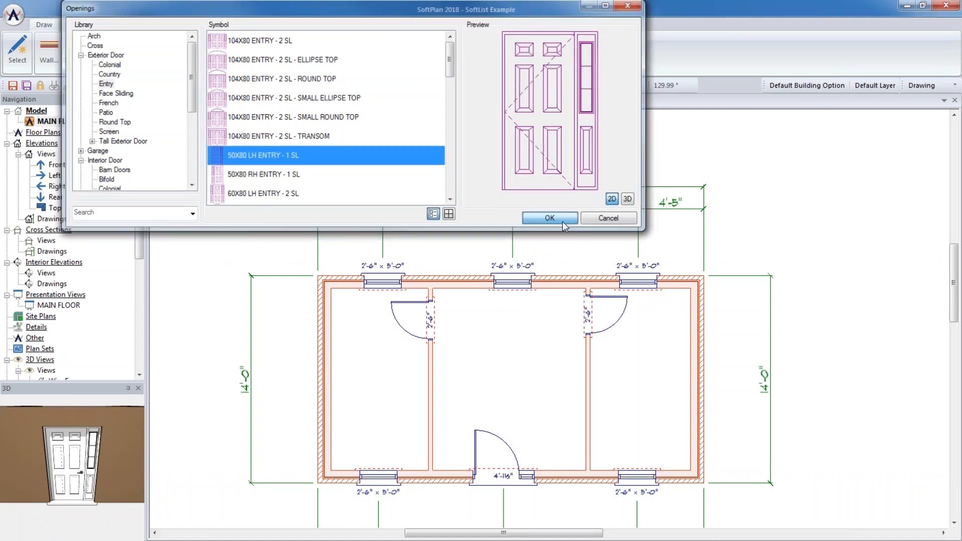
# Examine the wall definition of the lower exterior 2x6/Brick wall, including its materials and which ones are included in SoftList.
pyautogui.click(207, 87)
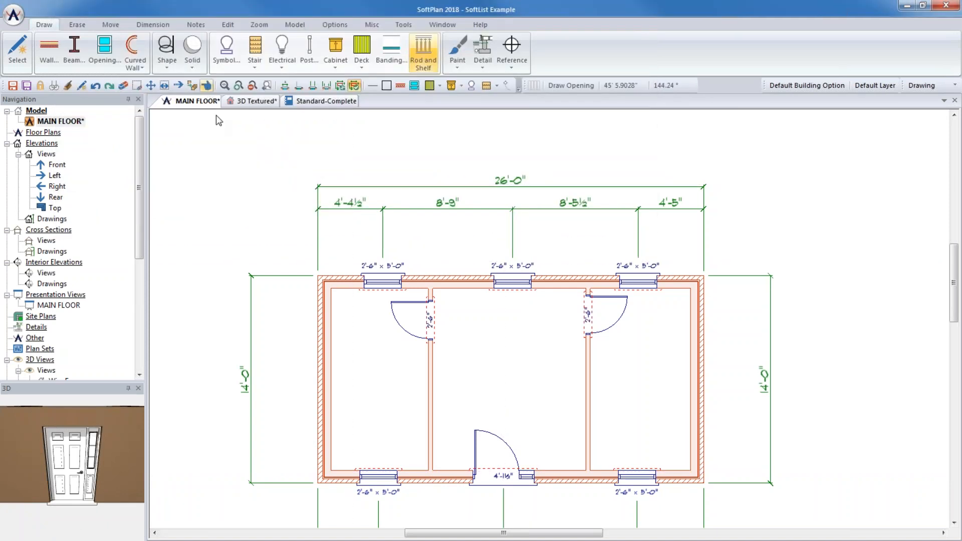
pyautogui.click(437, 480)
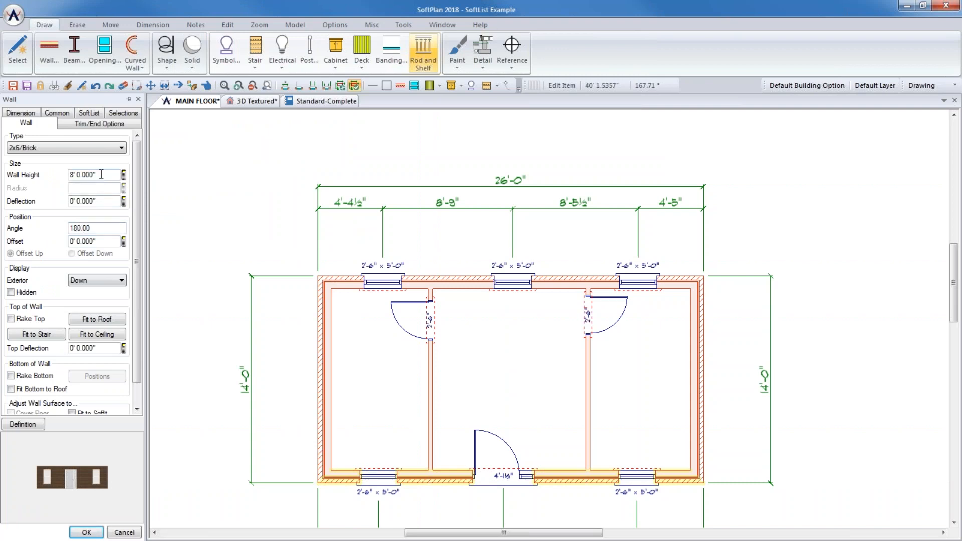
pyautogui.click(32, 428)
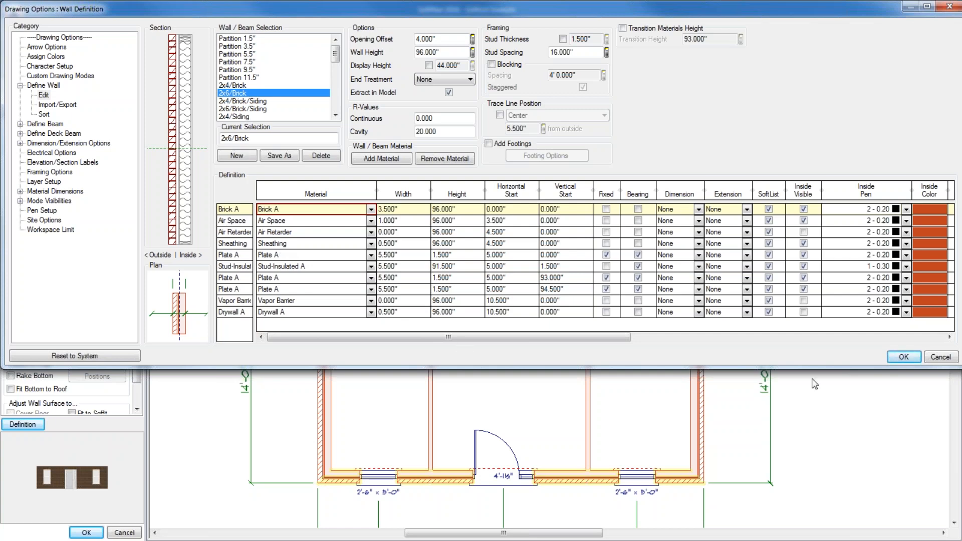
pyautogui.click(901, 360)
# Review the header, shutter and grille settings of the double hung window in the left room's lower exterior wall.
pyautogui.click(379, 476)
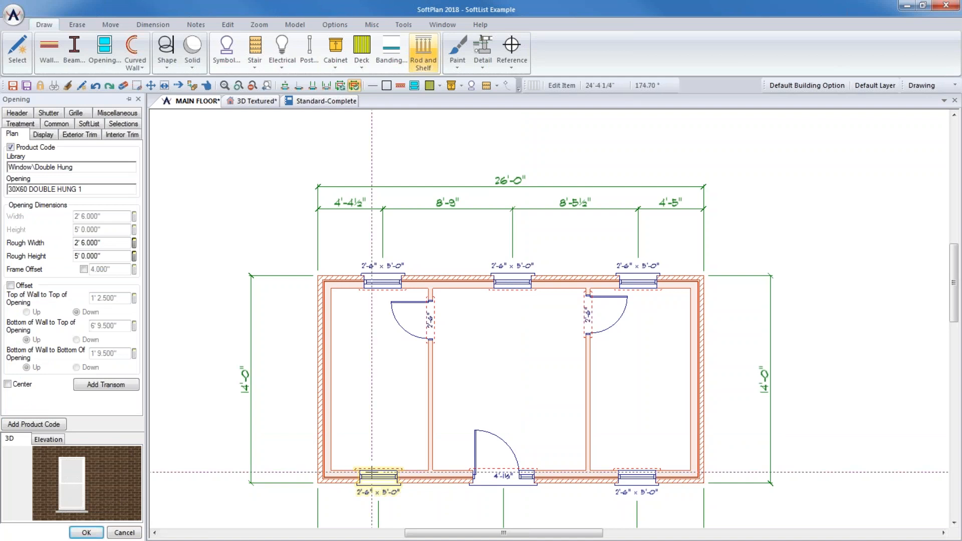
pyautogui.click(25, 125)
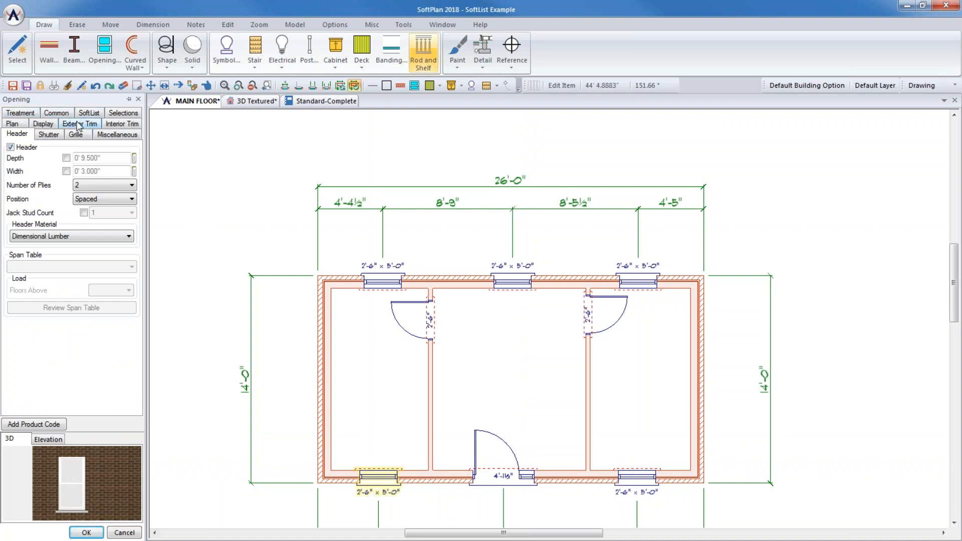
pyautogui.click(54, 135)
pyautogui.click(73, 136)
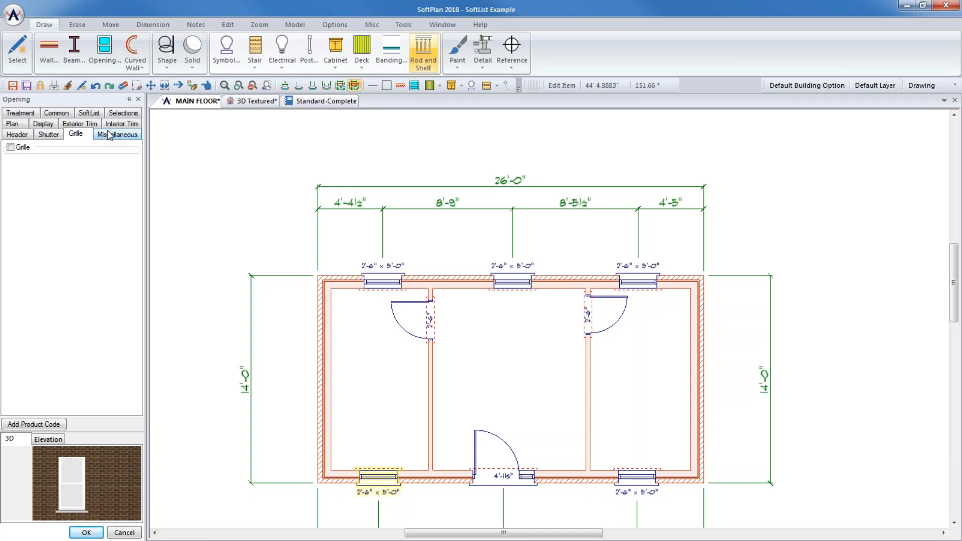
pyautogui.click(139, 533)
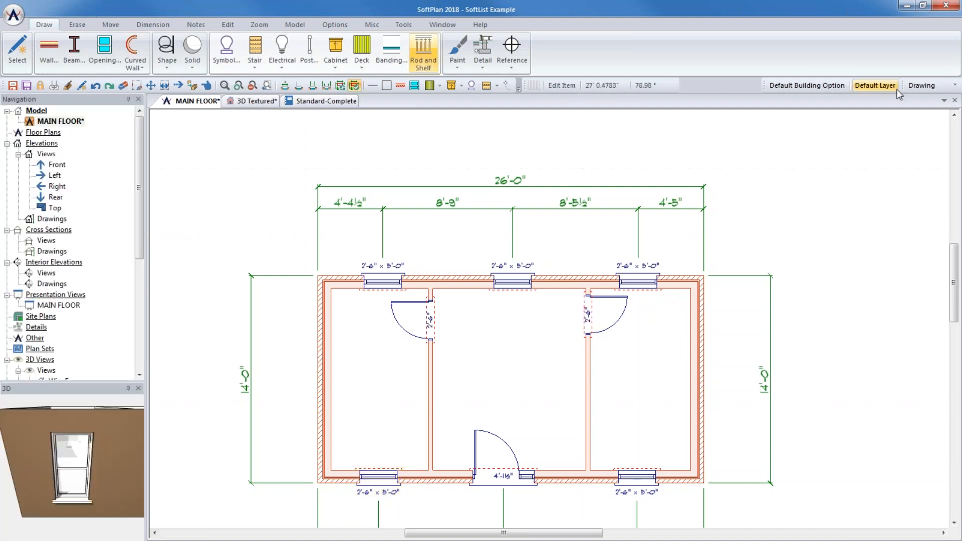
# In Floor System mode, auto trace a floor system with joists, ring joist, sill plate and subfloor over the whole floor plan.
pyautogui.click(924, 87)
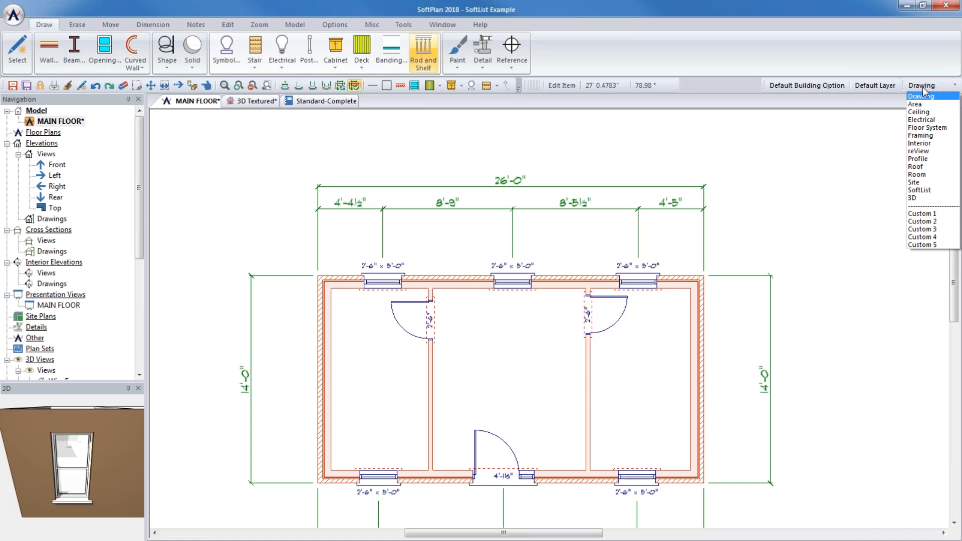
pyautogui.click(925, 128)
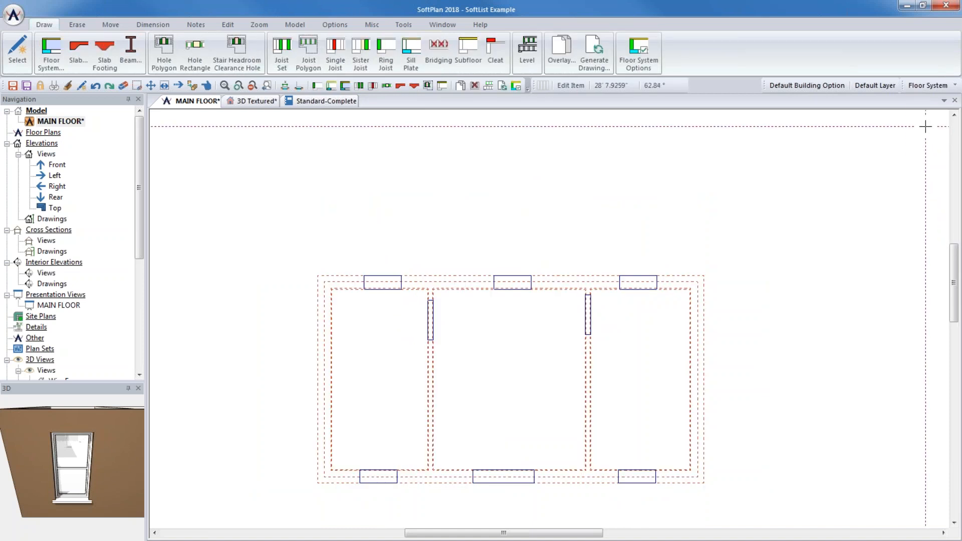
pyautogui.click(57, 63)
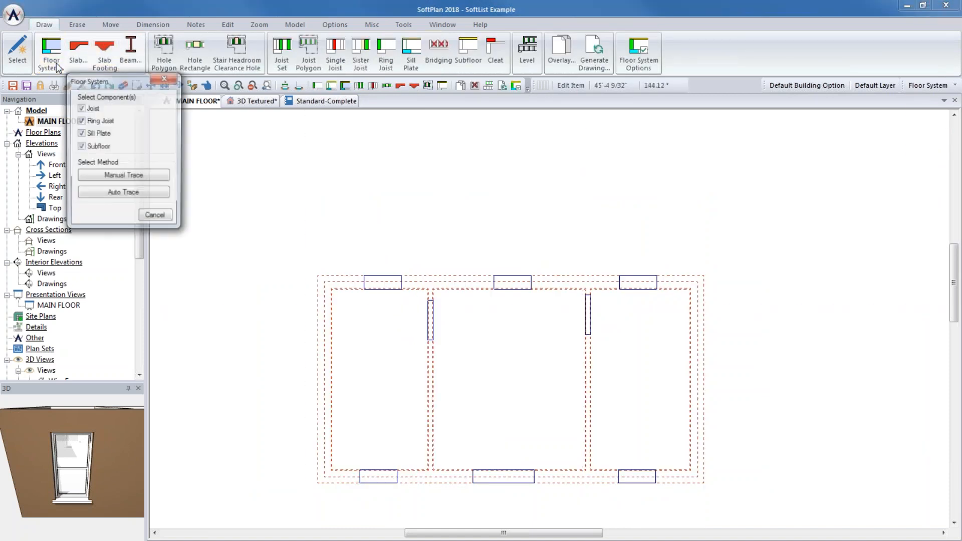
pyautogui.click(123, 195)
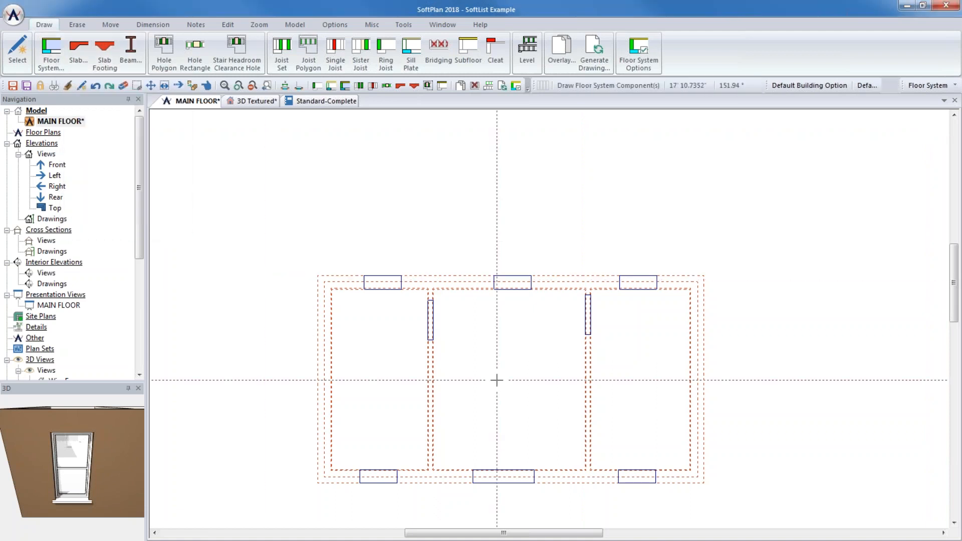
pyautogui.click(499, 380)
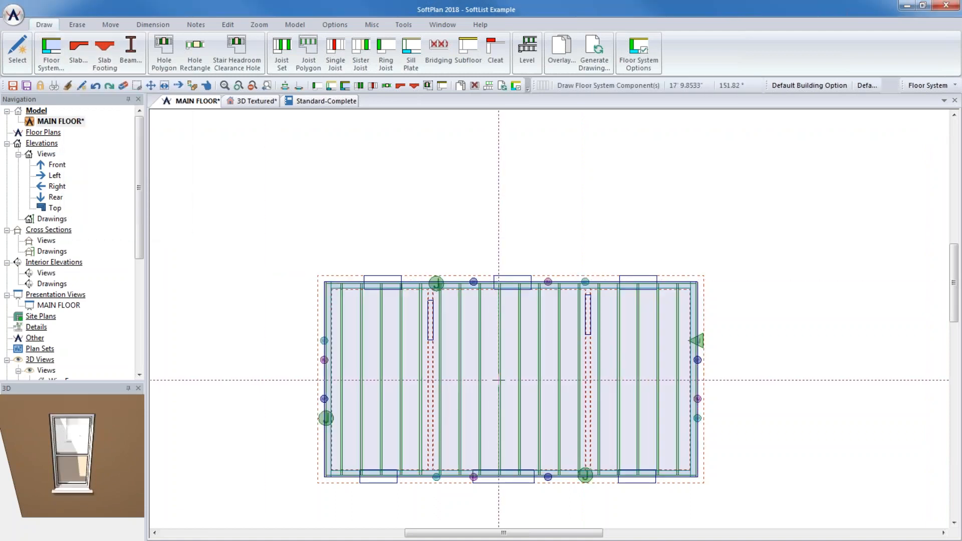
# Switch to Roof mode and generate an automatic roof over the exterior walls.
pyautogui.click(941, 86)
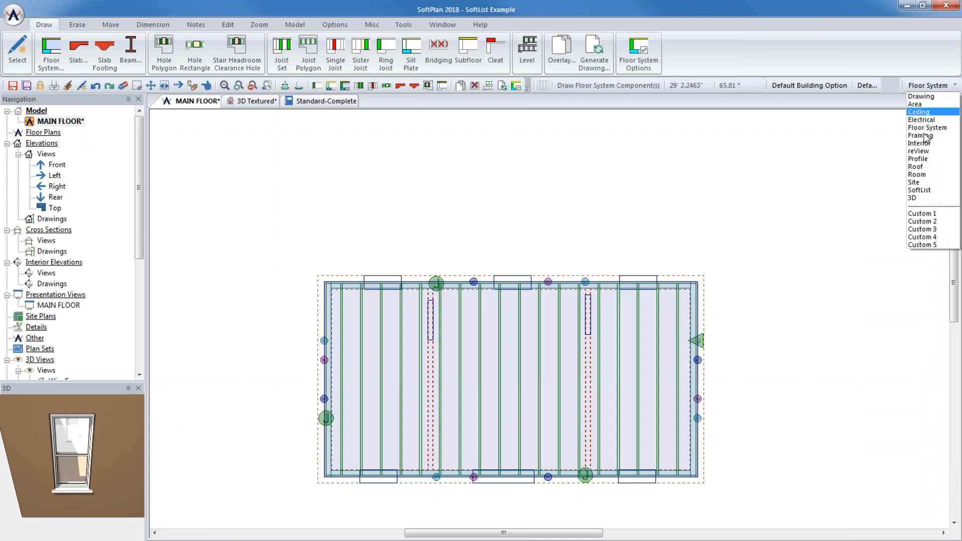
pyautogui.click(919, 167)
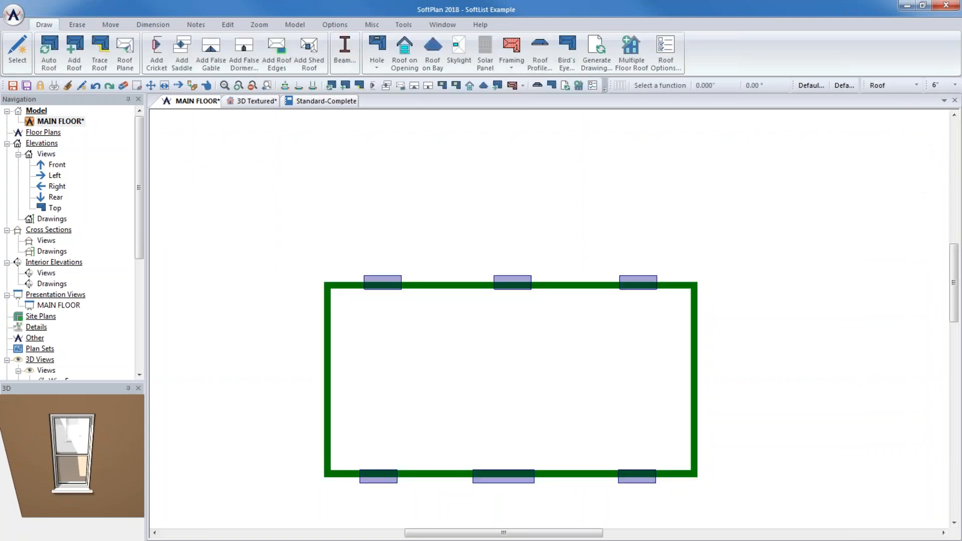
pyautogui.click(49, 53)
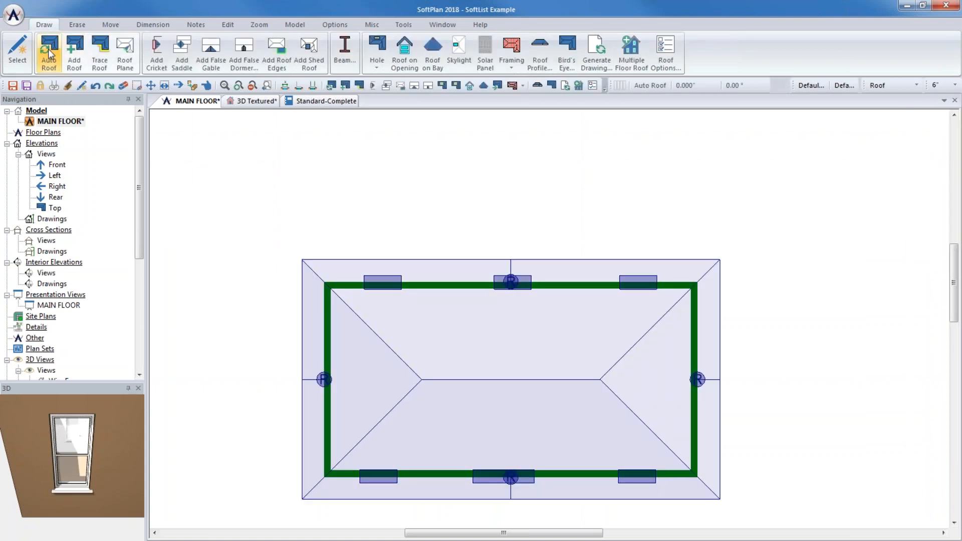
# Frame the whole roof with Auto Stick Frame.
pyautogui.click(518, 61)
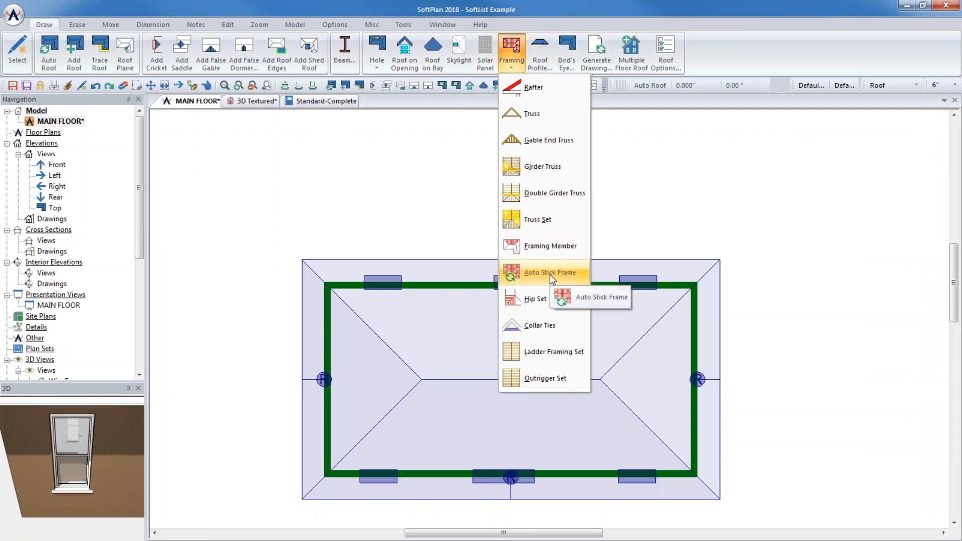
pyautogui.click(544, 273)
pyautogui.click(516, 379)
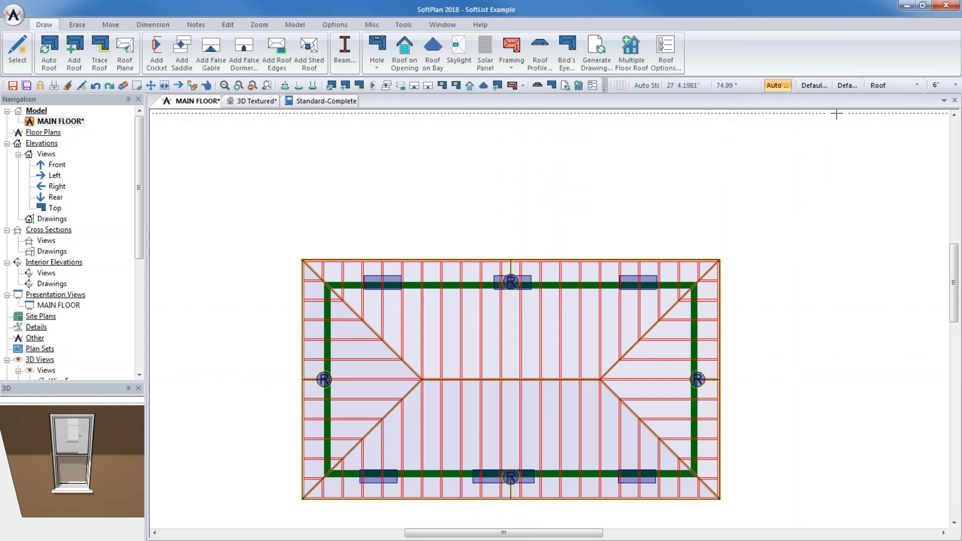
# In Room mode, define the right-hand room as Bath using Auto Trace.
pyautogui.click(897, 89)
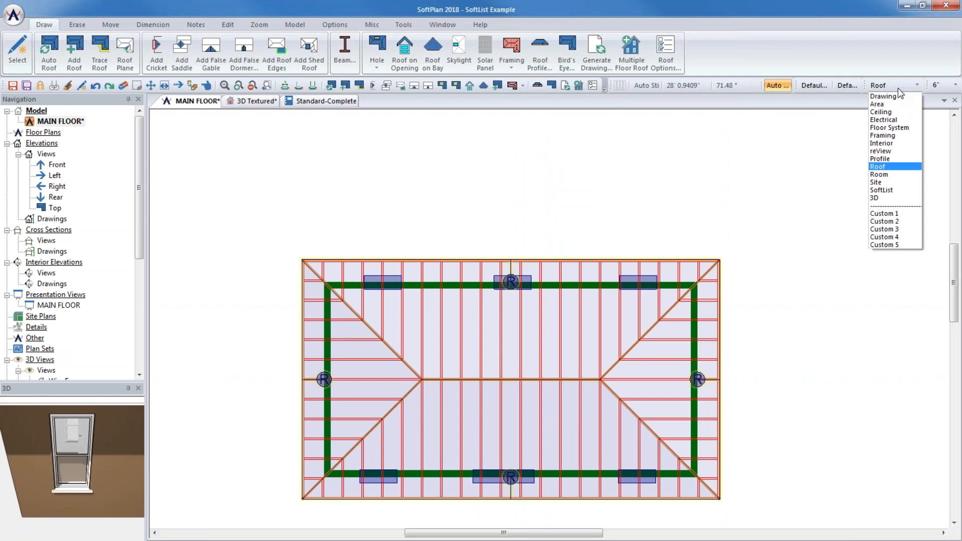
pyautogui.click(894, 174)
pyautogui.click(41, 55)
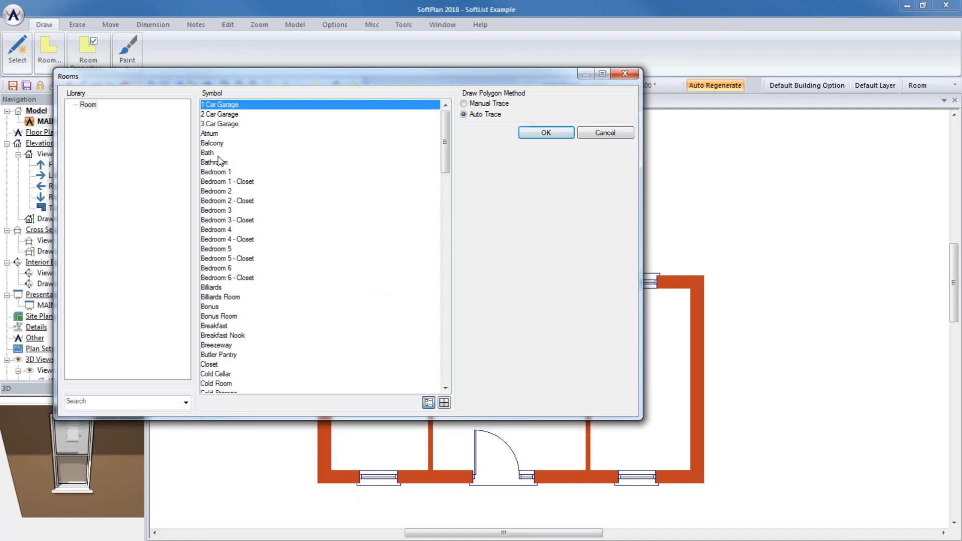
pyautogui.click(218, 153)
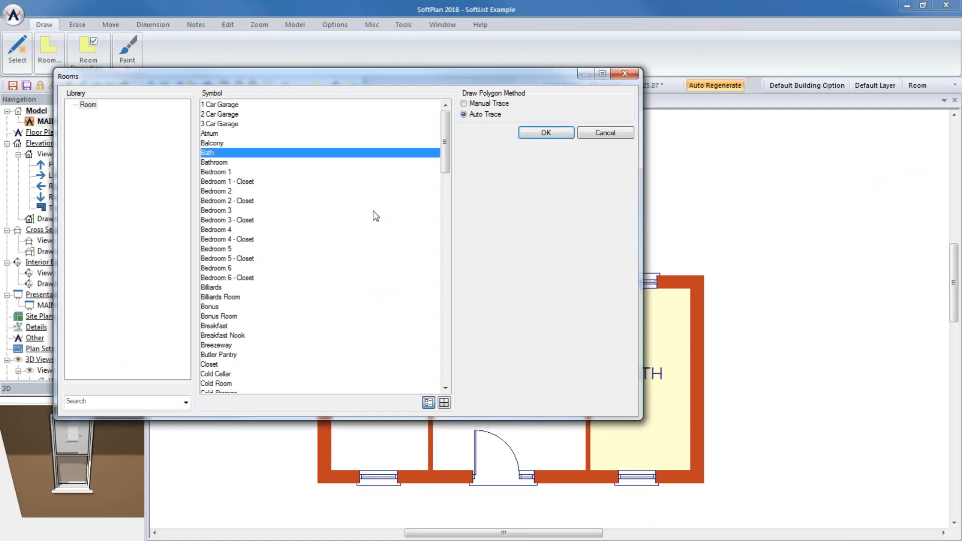
# Define the left-hand room as Bedroom 1 using Auto Trace and look around it in the 3D preview.
pyautogui.click(220, 173)
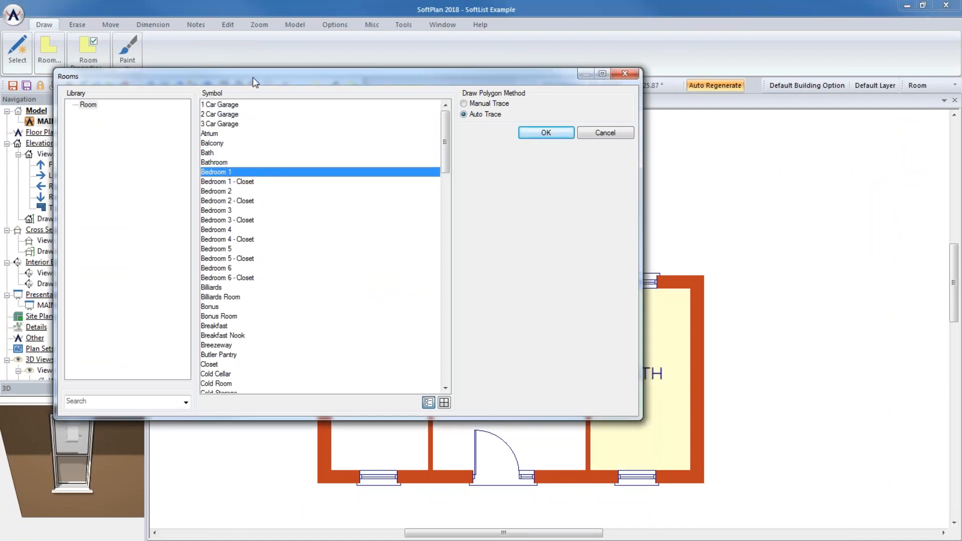
pyautogui.moveTo(253, 77); pyautogui.dragTo(238, 22)
pyautogui.click(371, 390)
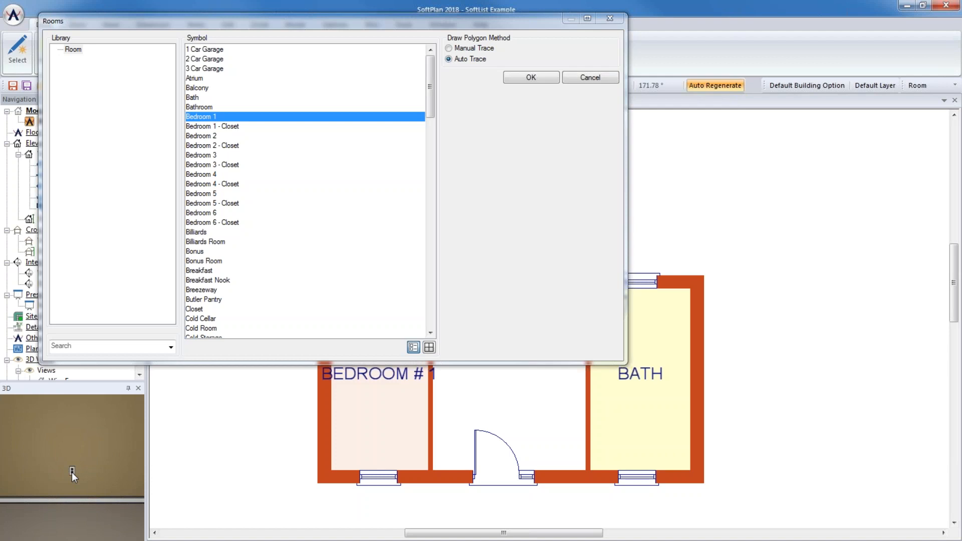
pyautogui.moveTo(82, 475); pyautogui.dragTo(111, 527)
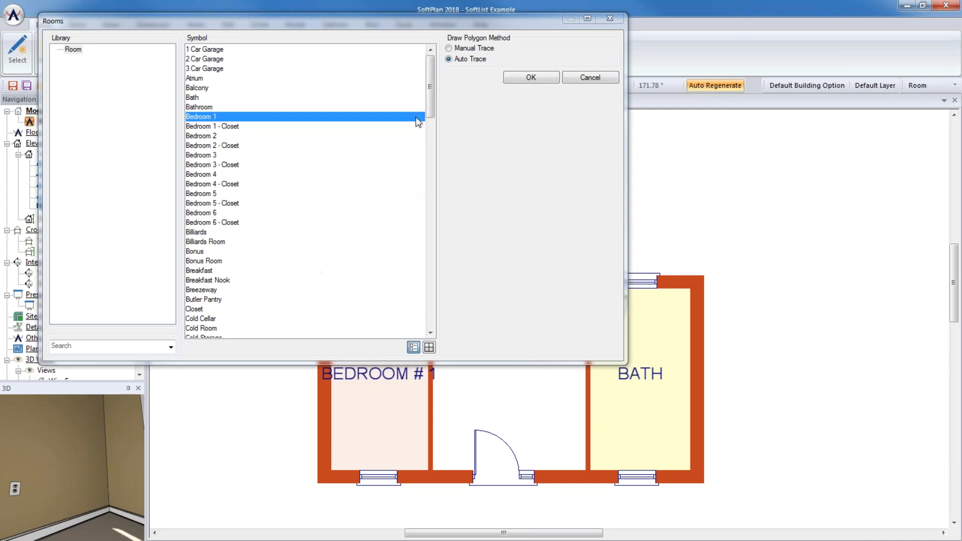
# Define the middle room as Entry using Auto Trace and finish placing rooms.
pyautogui.moveTo(430, 111); pyautogui.dragTo(430, 133)
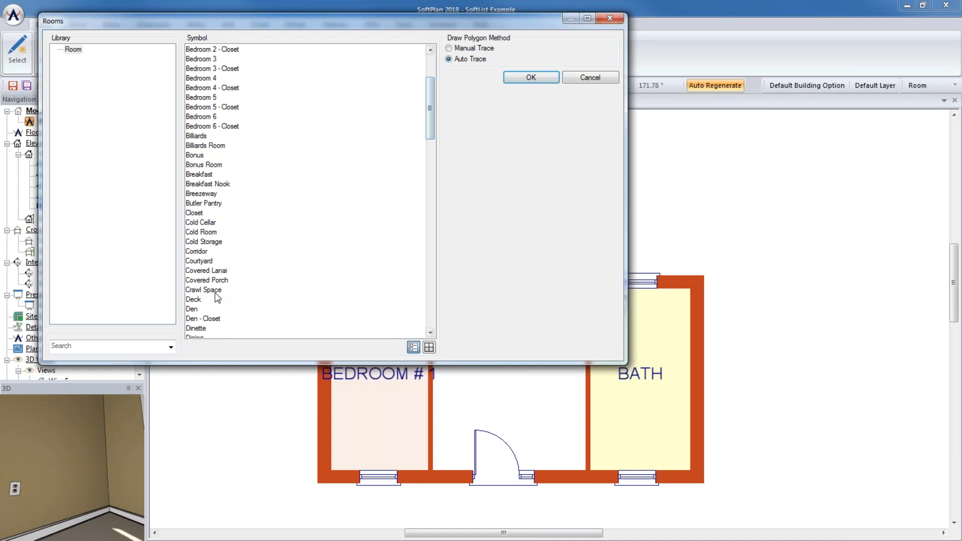
pyautogui.scroll(-3, 215, 285)
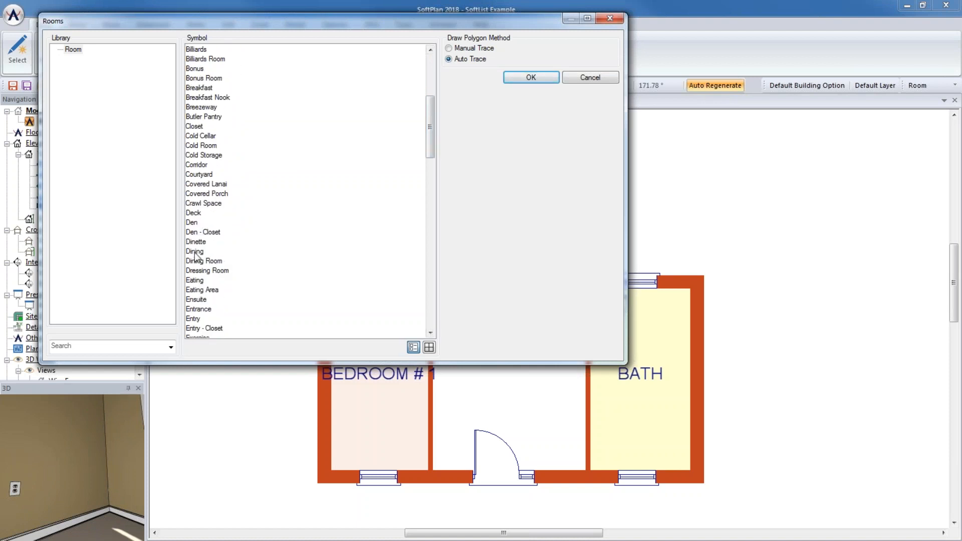
pyautogui.click(200, 319)
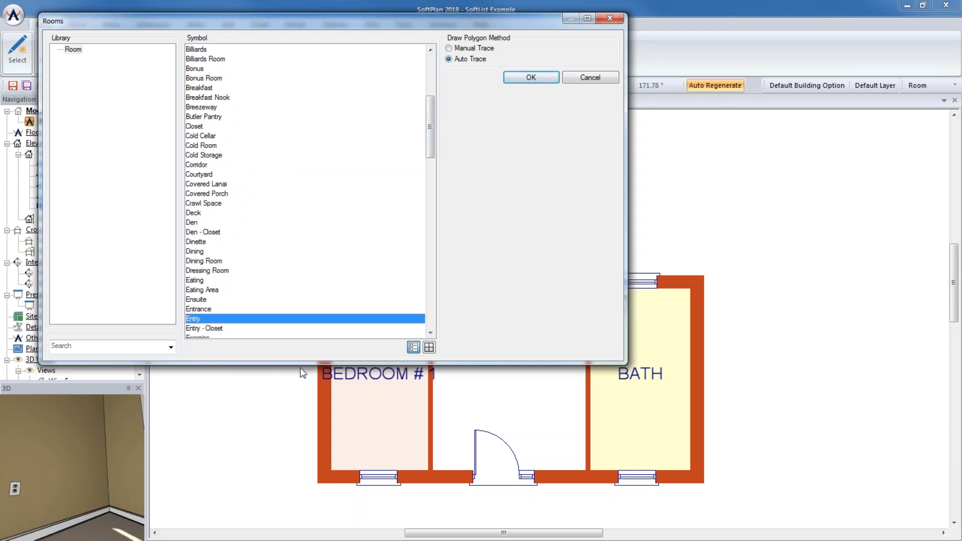
pyautogui.click(567, 431)
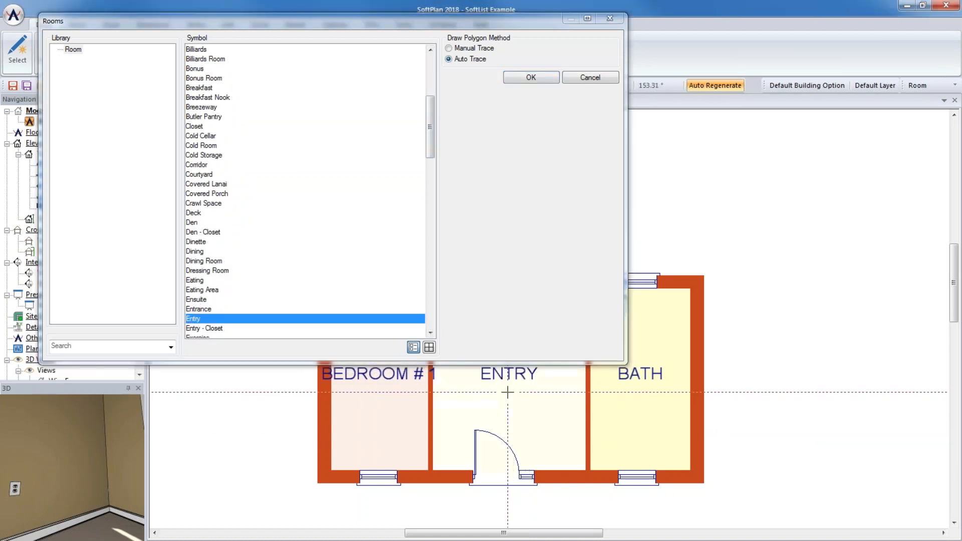
pyautogui.click(531, 77)
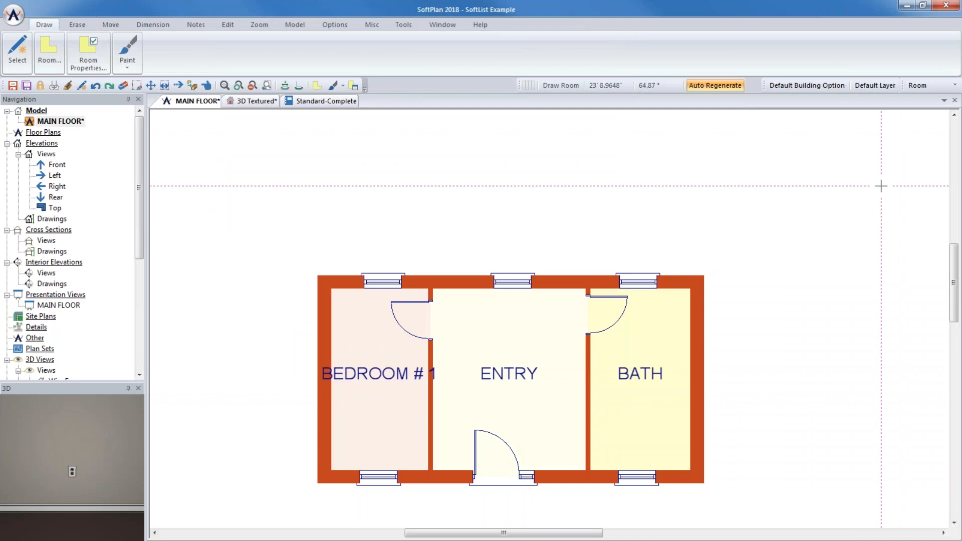
# Return to Drawing mode, start Auto Basement and add the required reference point at the lower-left outer corner of the exterior walls.
pyautogui.click(916, 86)
pyautogui.click(920, 96)
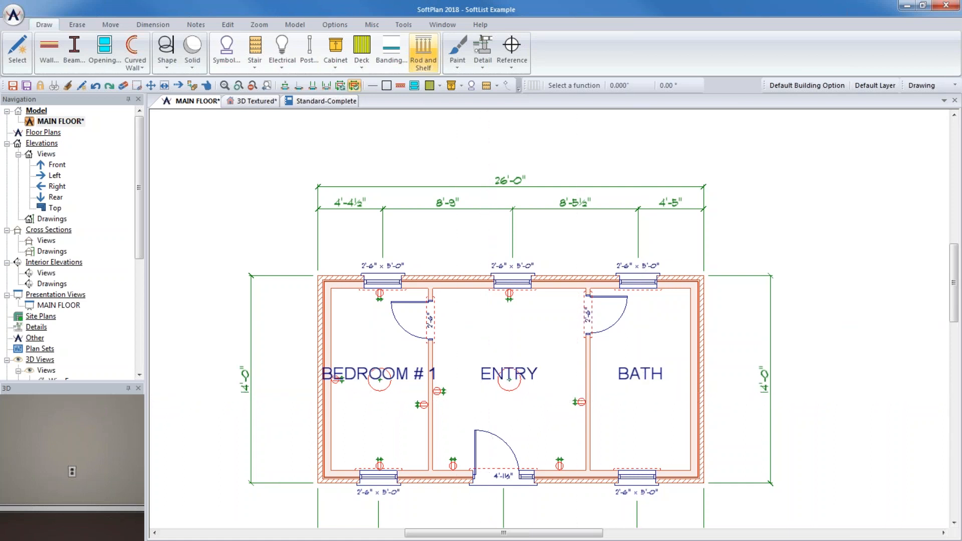
pyautogui.click(306, 27)
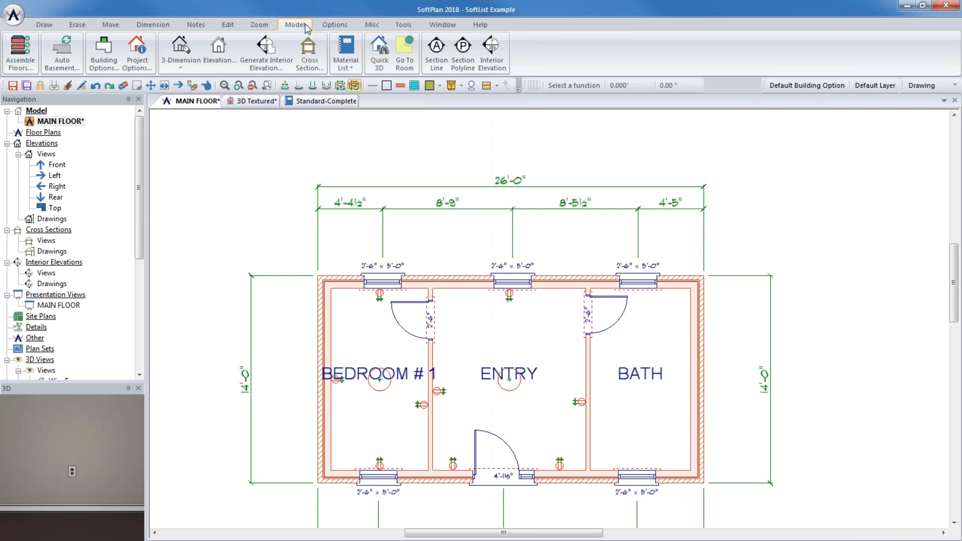
pyautogui.click(76, 68)
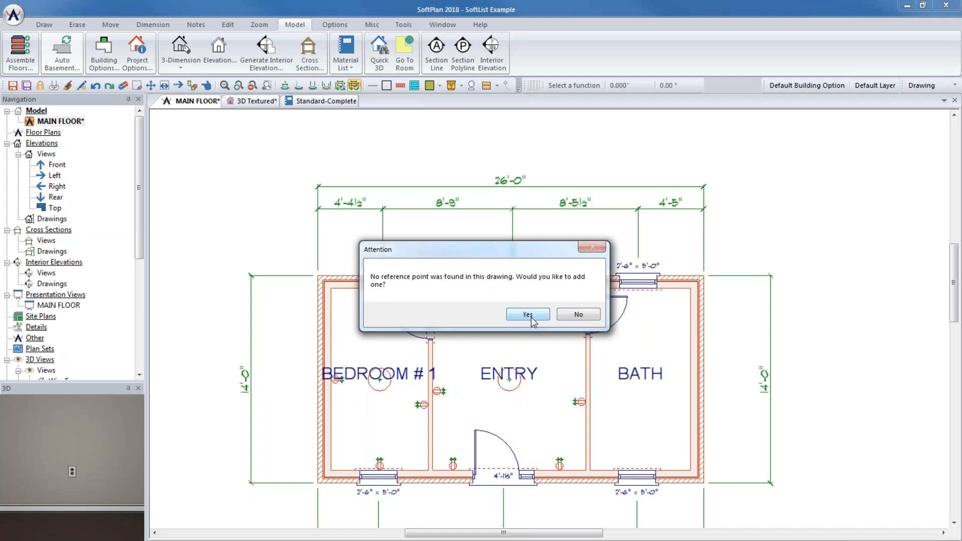
pyautogui.click(529, 314)
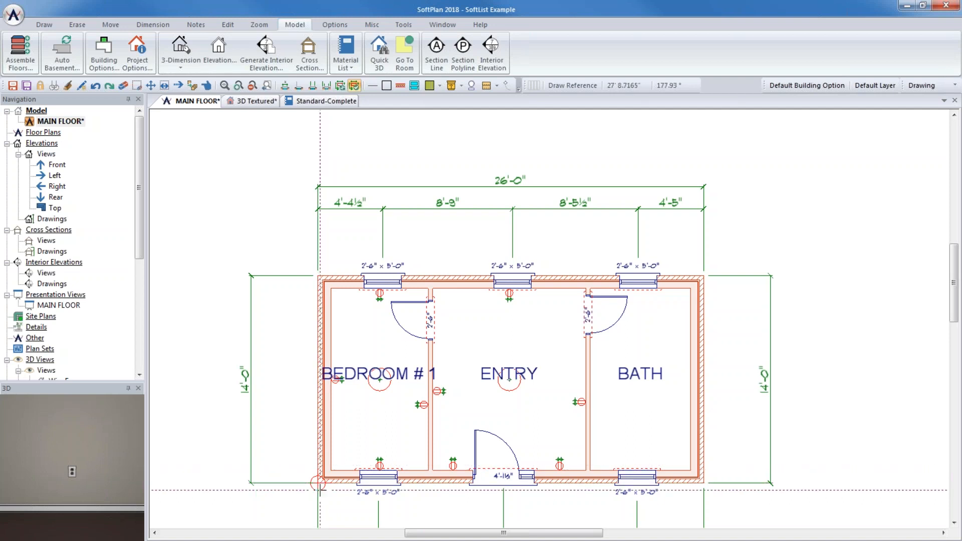
# Generate an automatic basement drawing named BASEMENT with Concrete 8" walls 8' high.
pyautogui.click(68, 61)
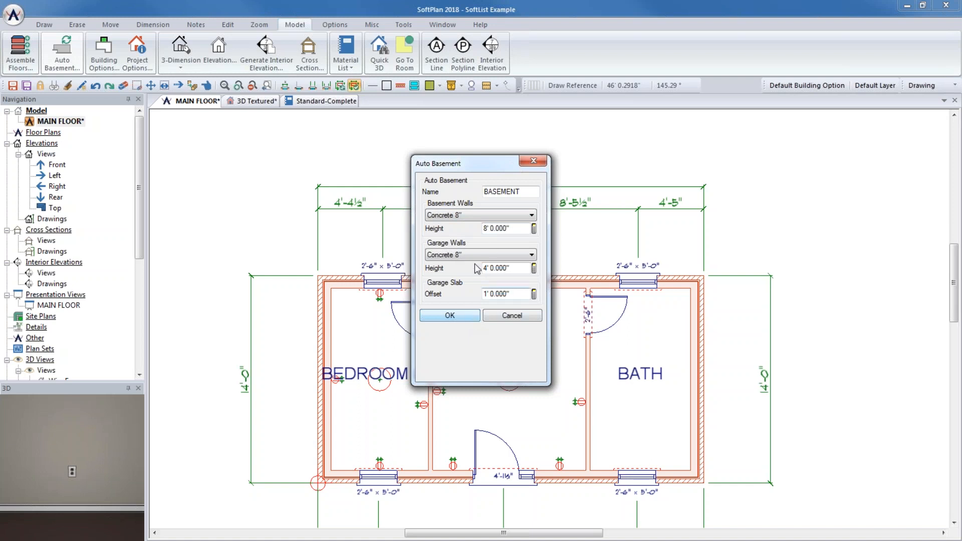
pyautogui.click(462, 320)
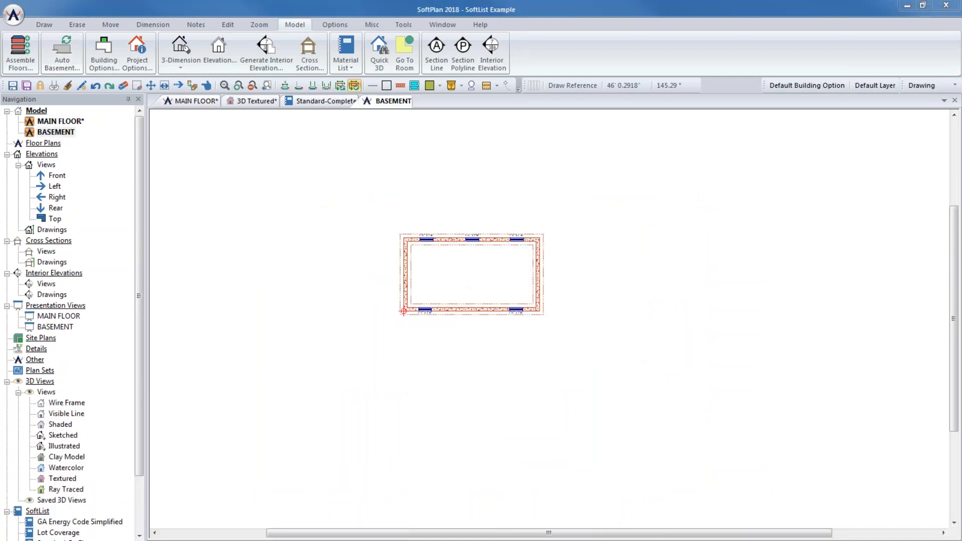
pyautogui.click(556, 329)
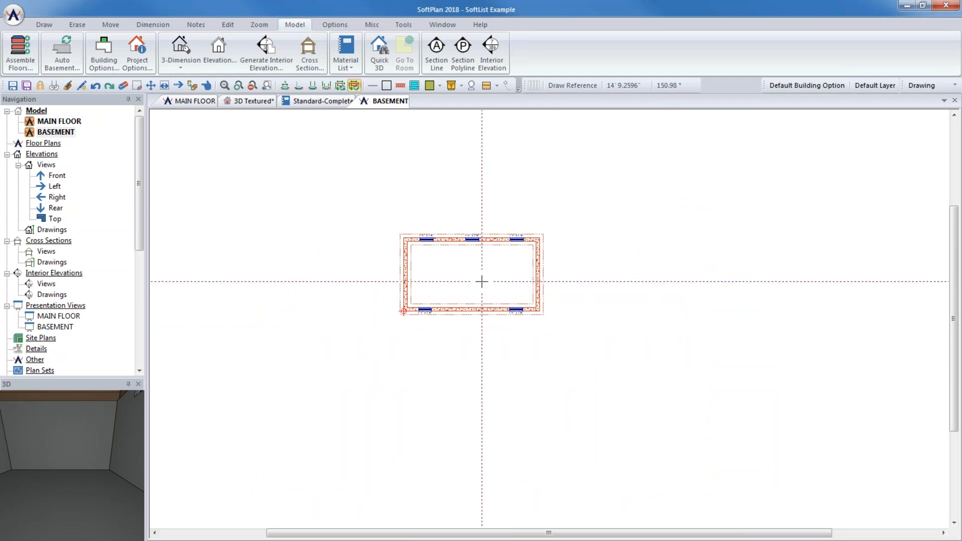
# Turn off Auto Horizon in the textured 3D view and examine the house and its basement from several angles, including underneath.
pyautogui.moveTo(63, 122)
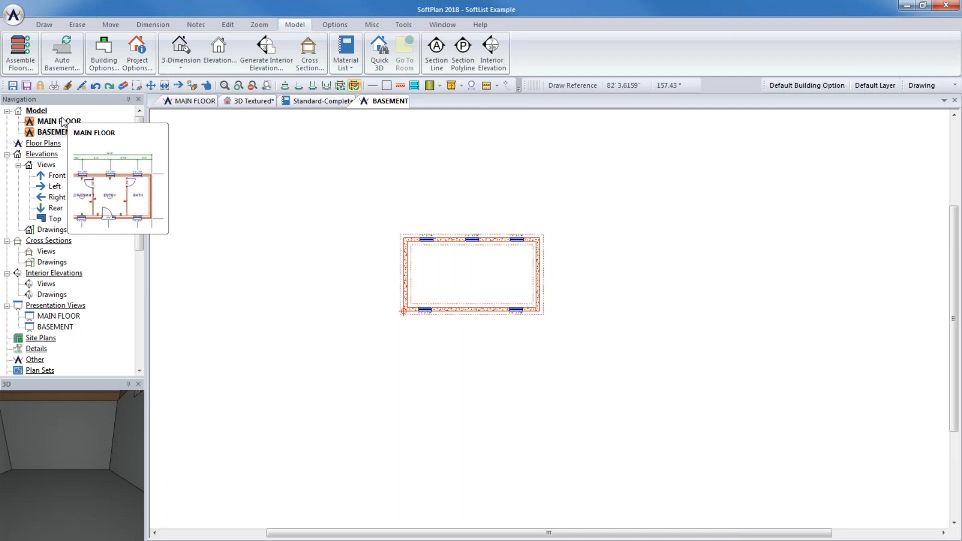
pyautogui.click(260, 102)
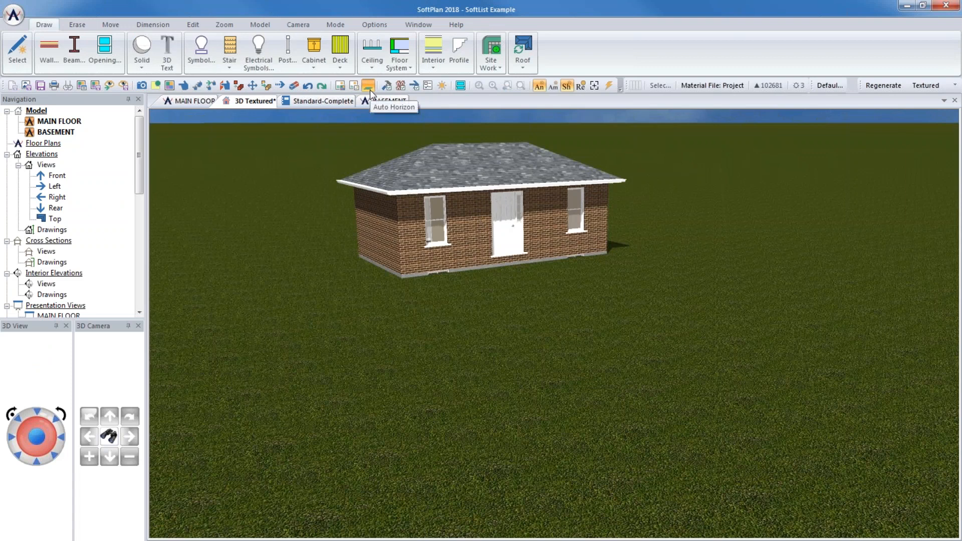
pyautogui.click(369, 89)
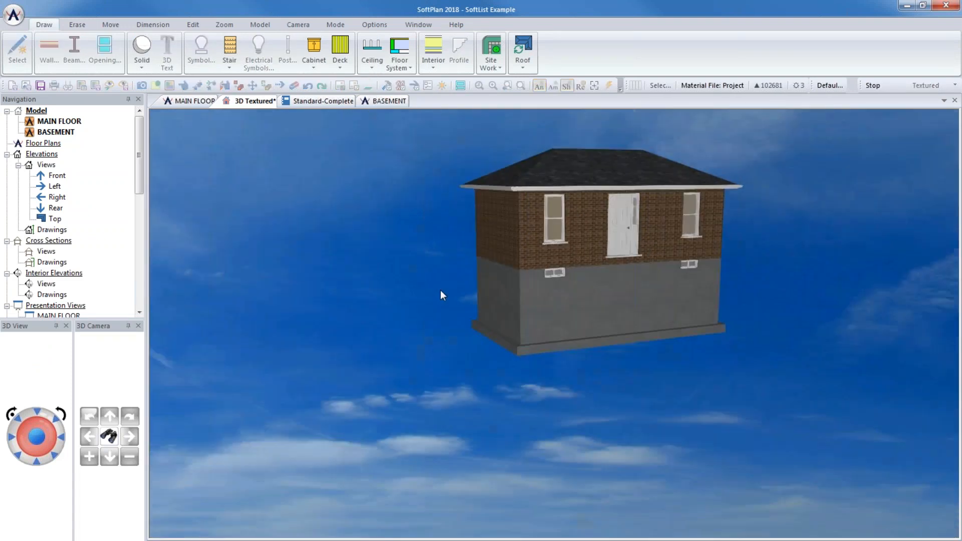
pyautogui.moveTo(596, 328); pyautogui.dragTo(564, 324)
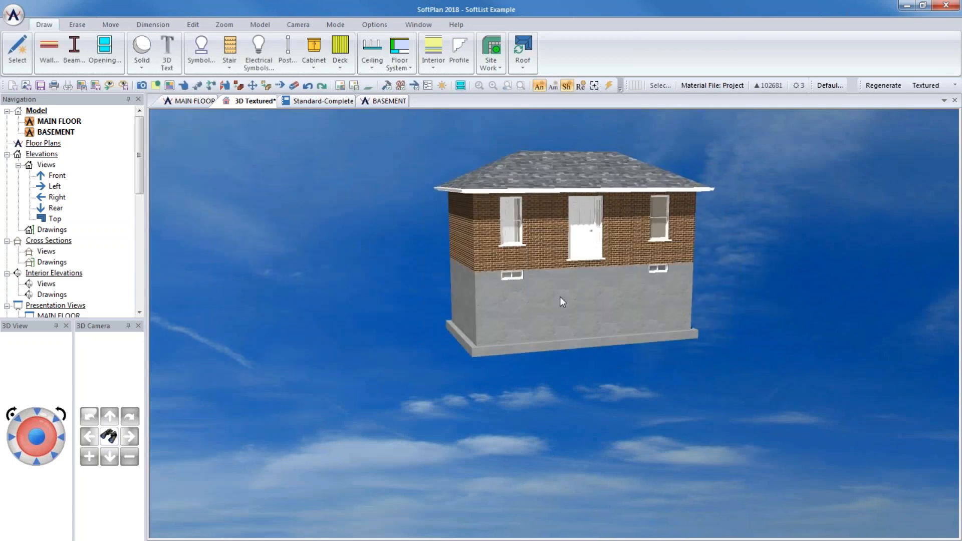
pyautogui.moveTo(612, 319); pyautogui.dragTo(614, 295)
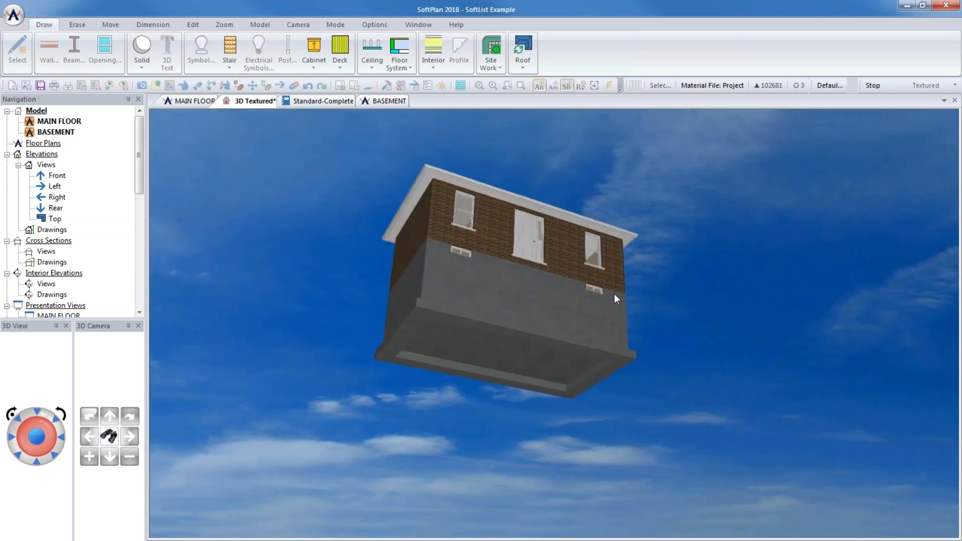
pyautogui.moveTo(545, 319); pyautogui.dragTo(515, 343)
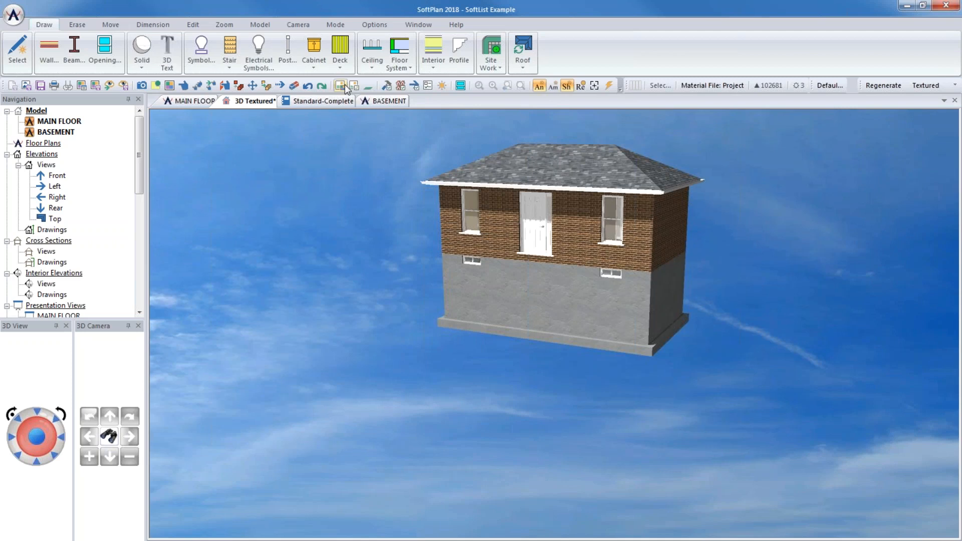
# For the Standard-Complete report, set the prompt variables building_permit_cost to 2200 and termite_protection to No, and check the regenerated list.
pyautogui.click(337, 106)
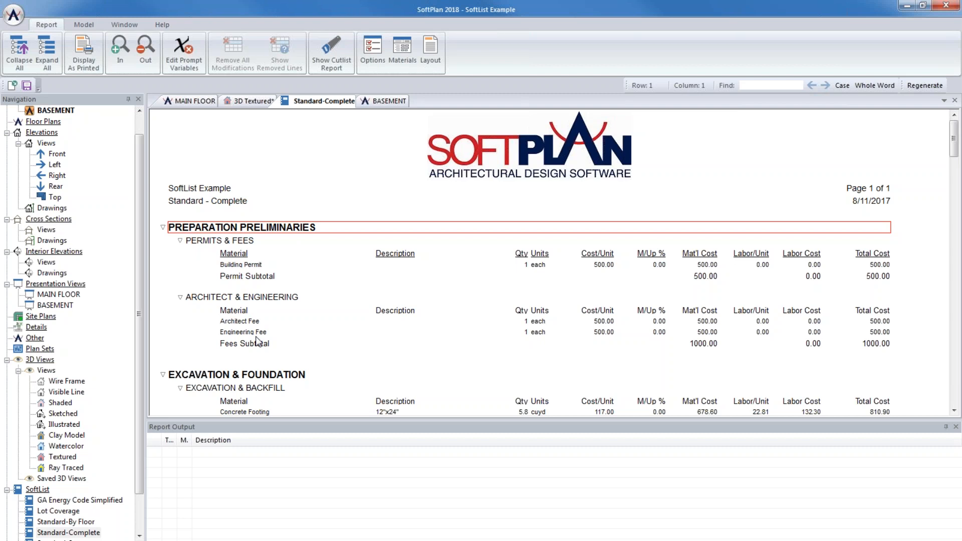
pyautogui.click(197, 44)
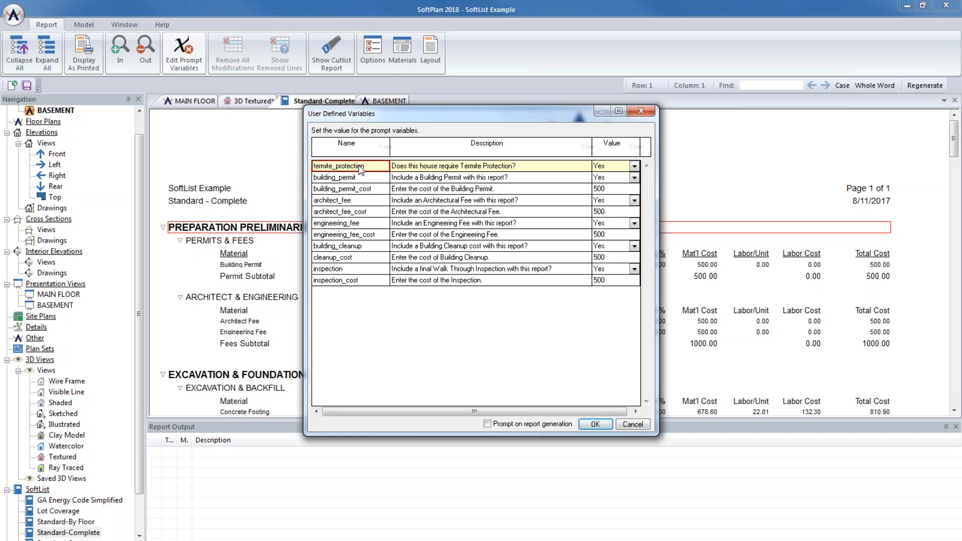
pyautogui.click(604, 193)
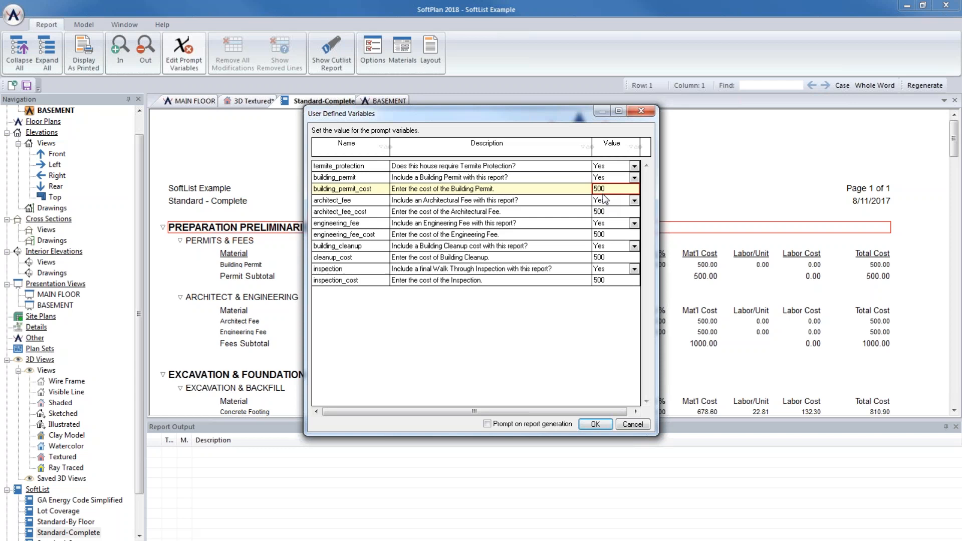
pyautogui.write('2200')
pyautogui.click(634, 166)
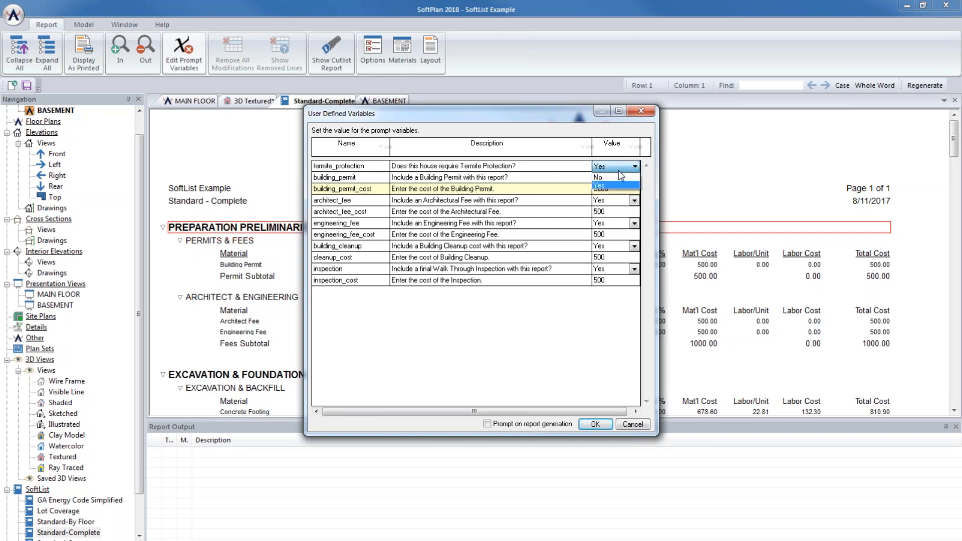
pyautogui.click(617, 184)
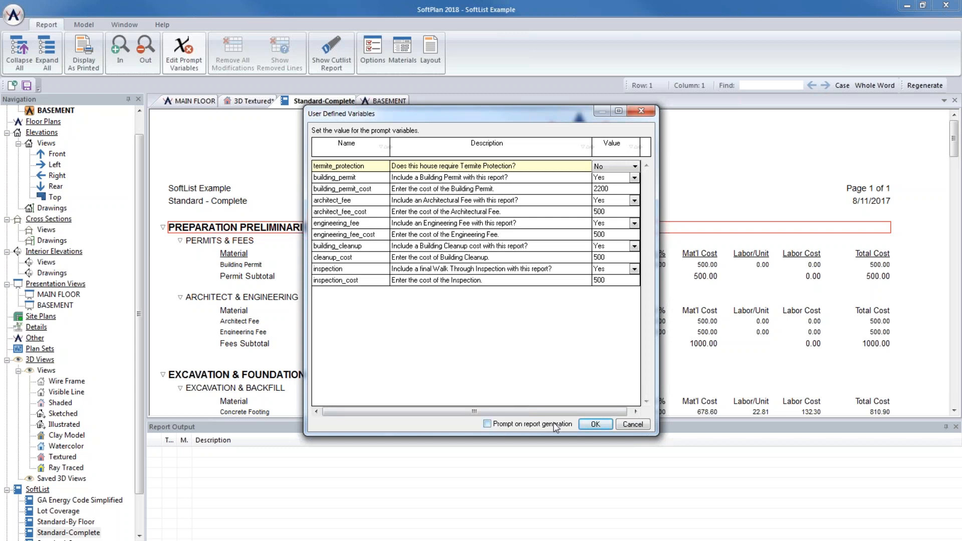
pyautogui.click(596, 425)
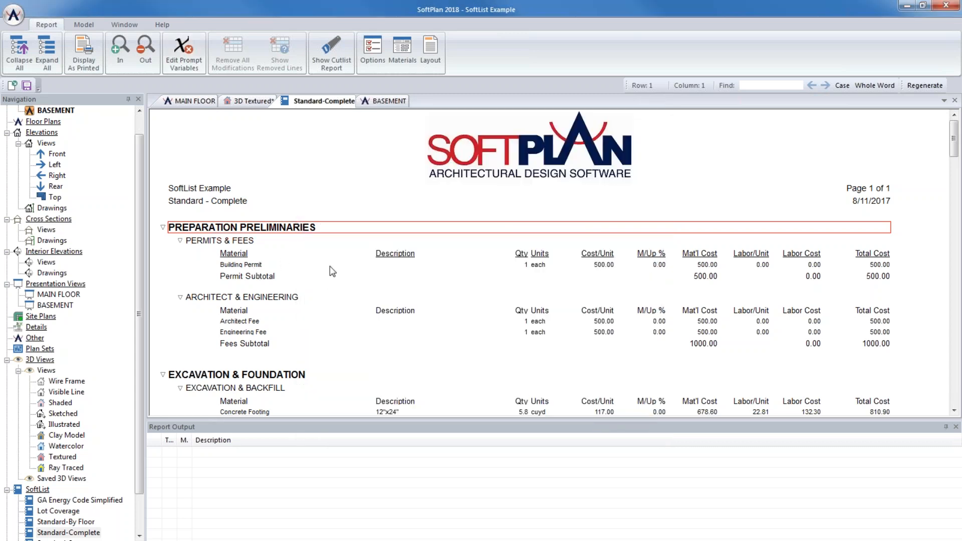
pyautogui.click(596, 265)
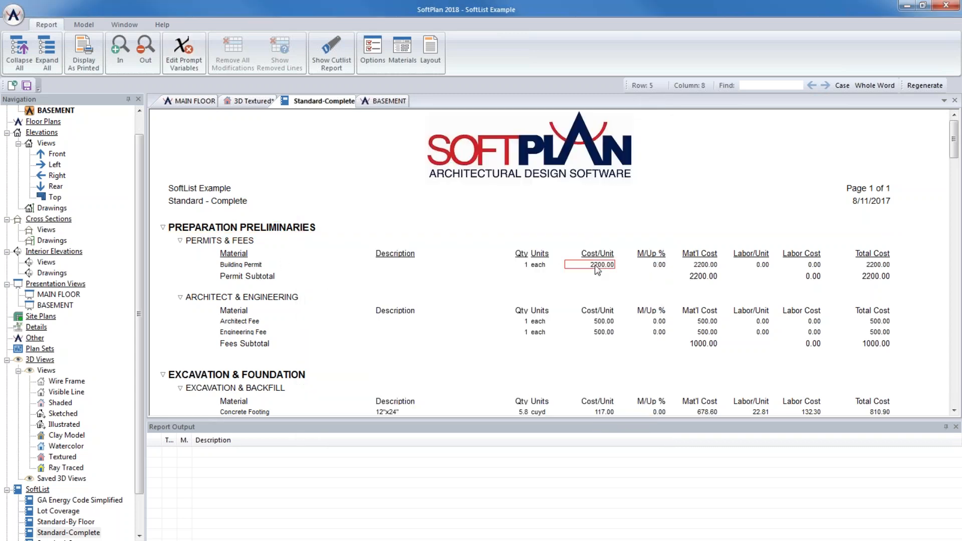
pyautogui.scroll(-10, 356, 308)
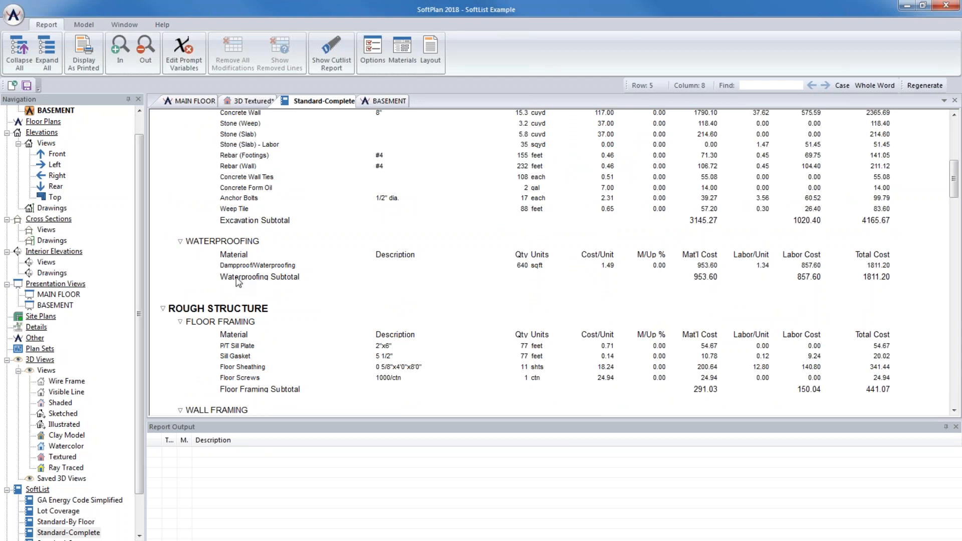
pyautogui.scroll(10, 309, 284)
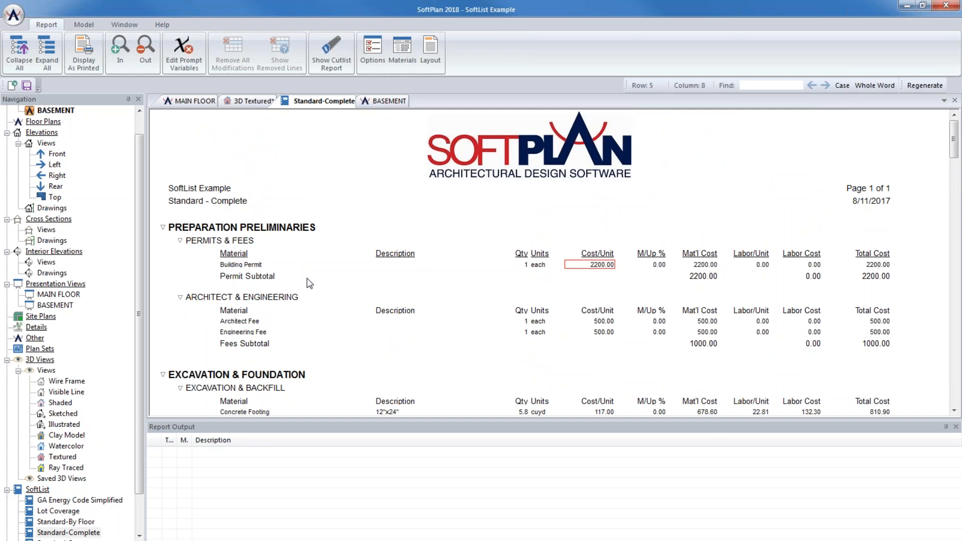
# Open the quantity of the Weep Tile line under Excavation & Backfill for editing.
pyautogui.scroll(-2, 309, 284)
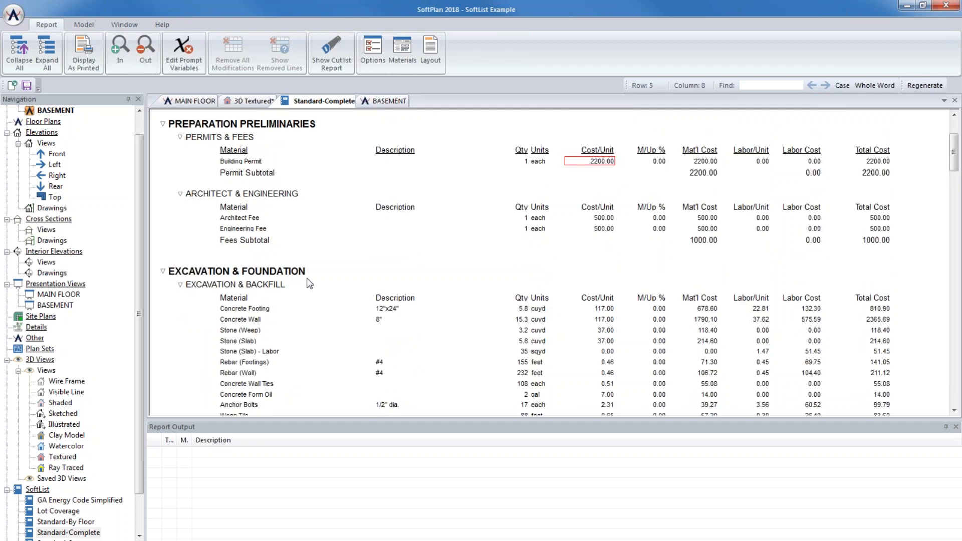
pyautogui.scroll(-2, 285, 329)
pyautogui.click(237, 313)
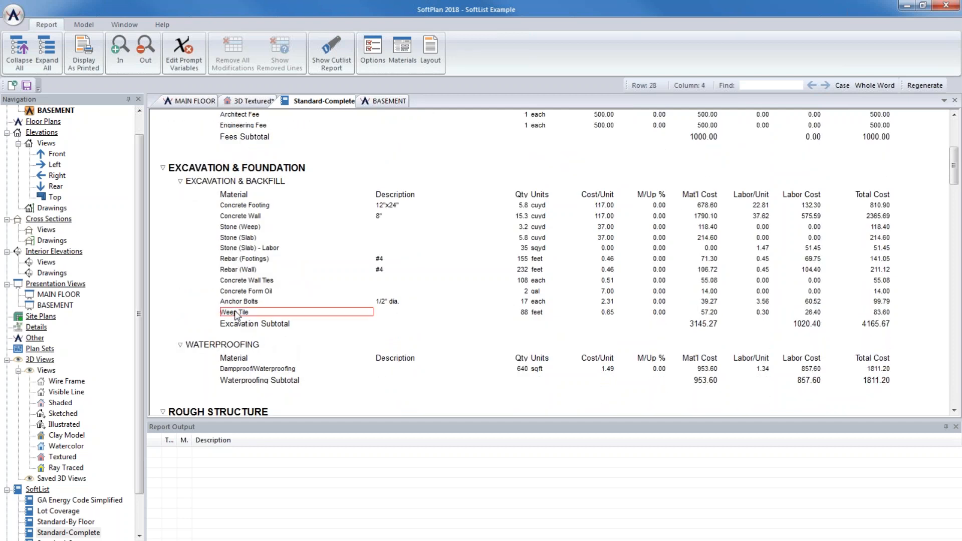
pyautogui.click(521, 314)
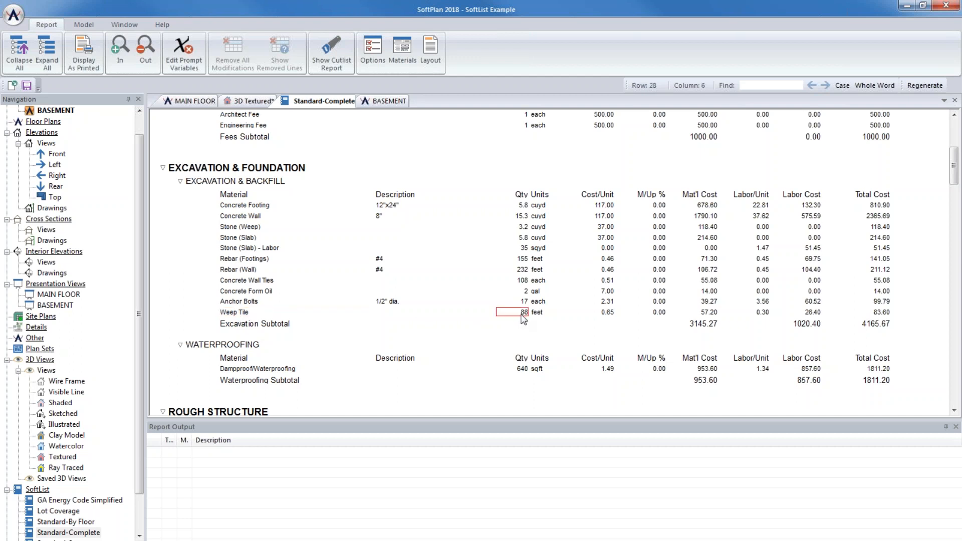
pyautogui.doubleClick(522, 315)
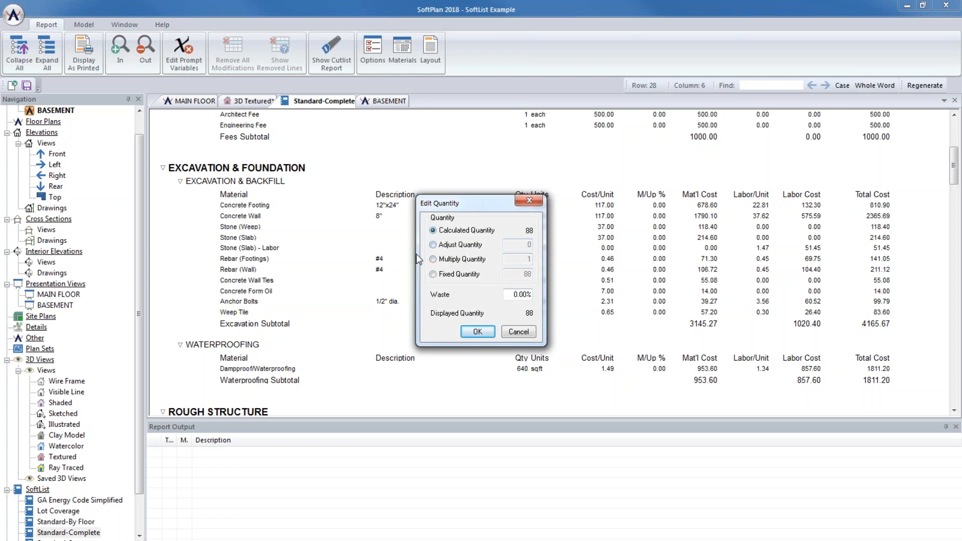
# Try an Adjust Quantity of 10 and a Multiply Quantity of 1.1 for the Weep Tile line.
pyautogui.click(434, 245)
pyautogui.doubleClick(522, 249)
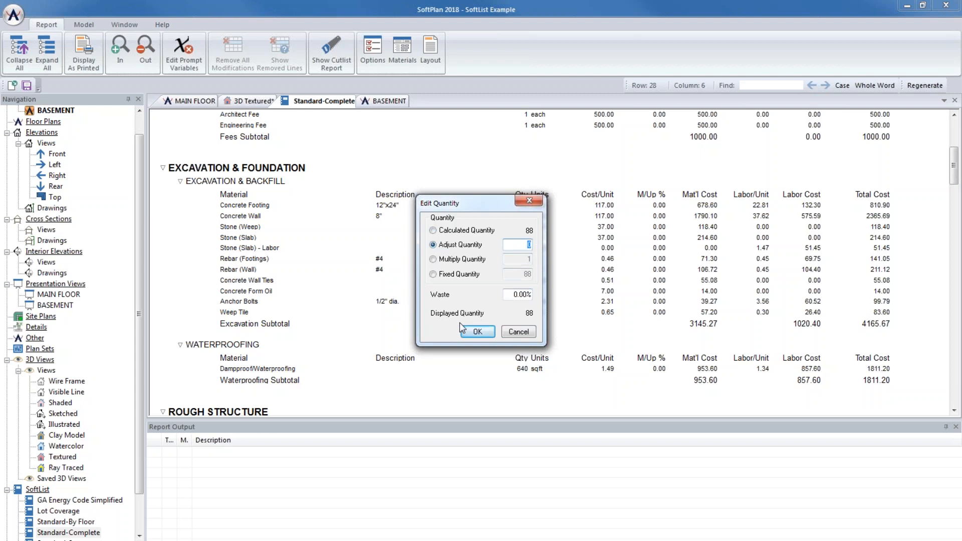
pyautogui.write('10')
pyautogui.press('Tab')
pyautogui.click(433, 259)
pyautogui.doubleClick(514, 260)
pyautogui.write('1.1')
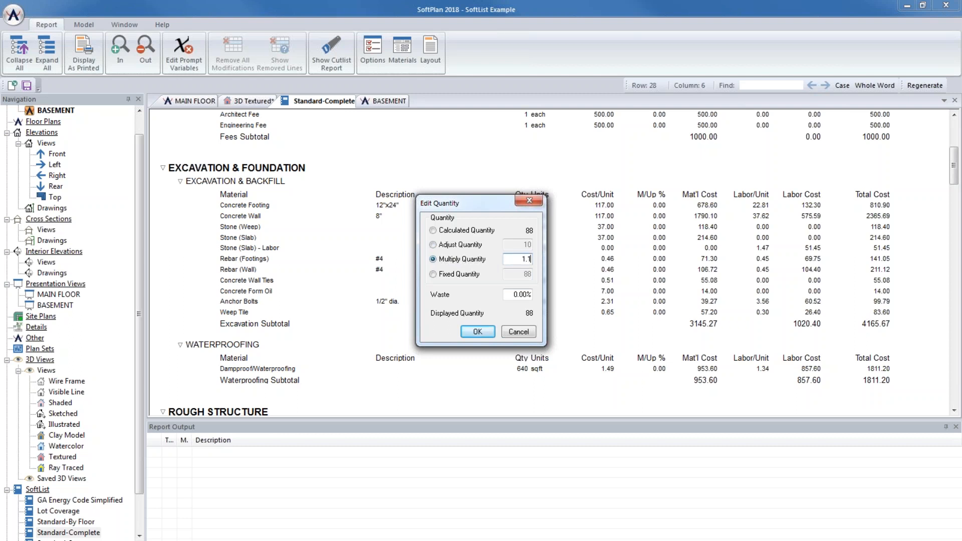
pyautogui.press('Tab')
# Give the Weep Tile line a Fixed Quantity of 75.
pyautogui.click(434, 274)
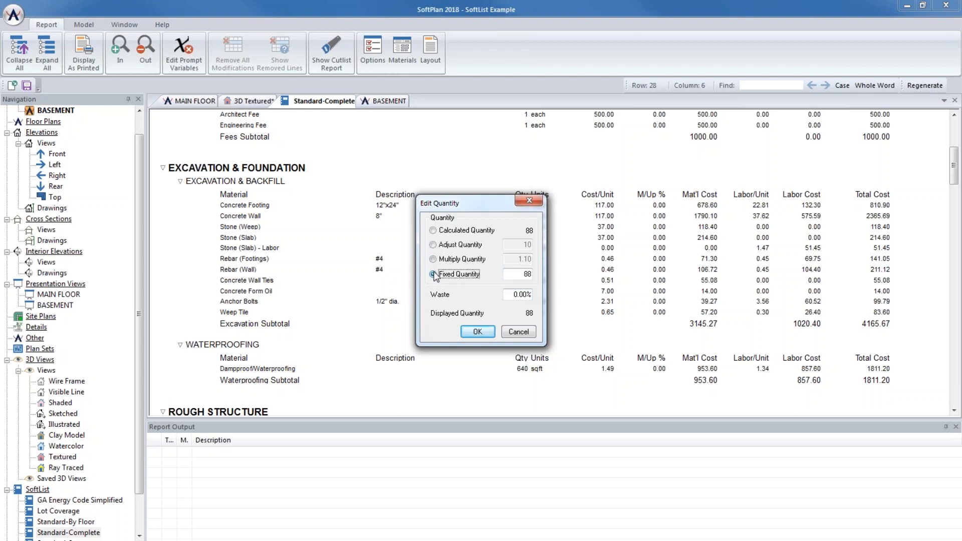
pyautogui.write('75')
pyautogui.click(522, 299)
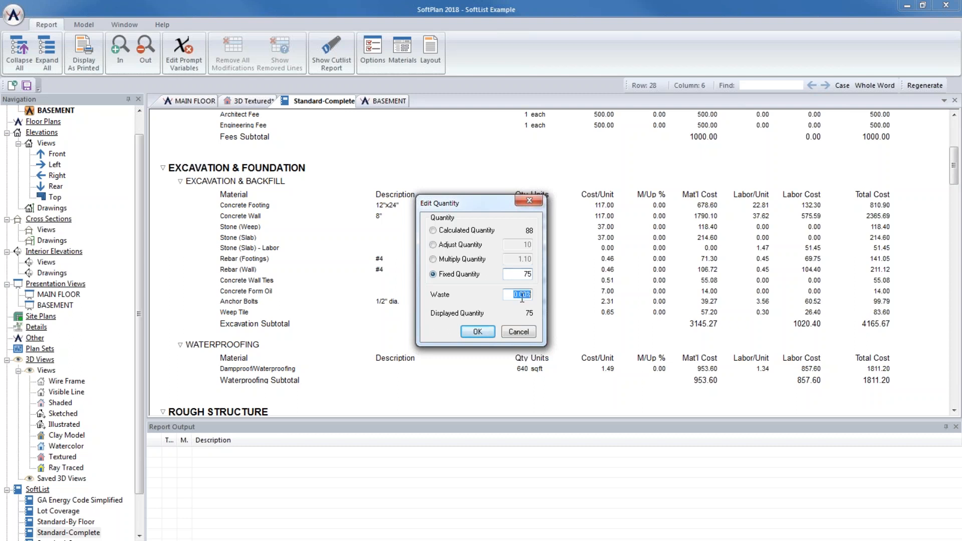
pyautogui.click(477, 333)
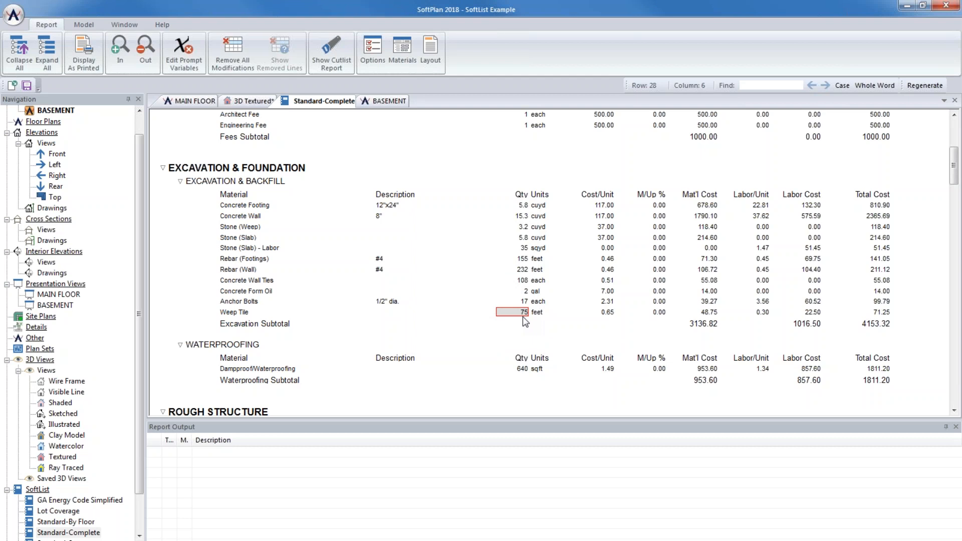
# Set the cost per unit of the Weep Tile line to 0.70.
pyautogui.click(610, 316)
pyautogui.doubleClick(609, 314)
pyautogui.write('0.70')
pyautogui.press('Return')
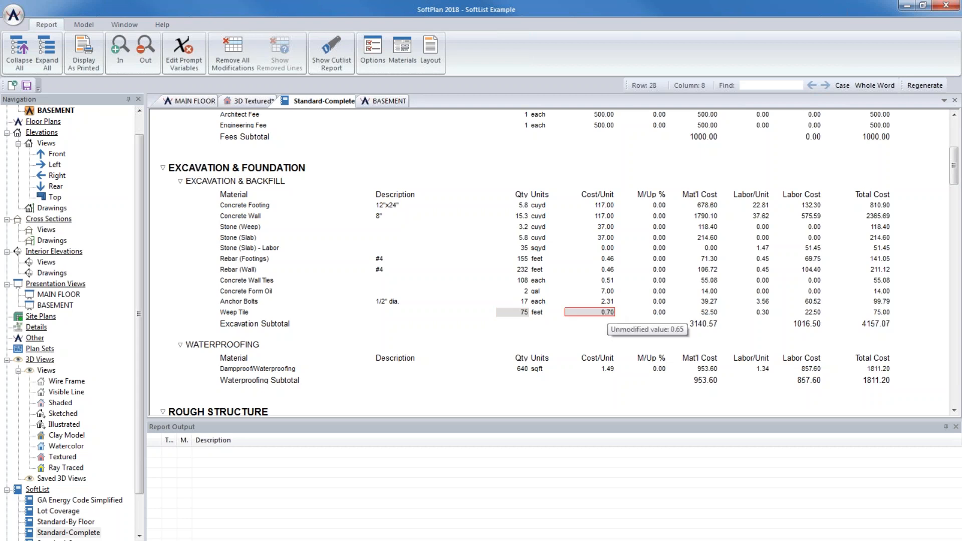
# Rename the Weep Tile material to Drain Tile and check the unmodified values of the line's changed quantity and unit cost.
pyautogui.click(234, 309)
pyautogui.click(233, 309)
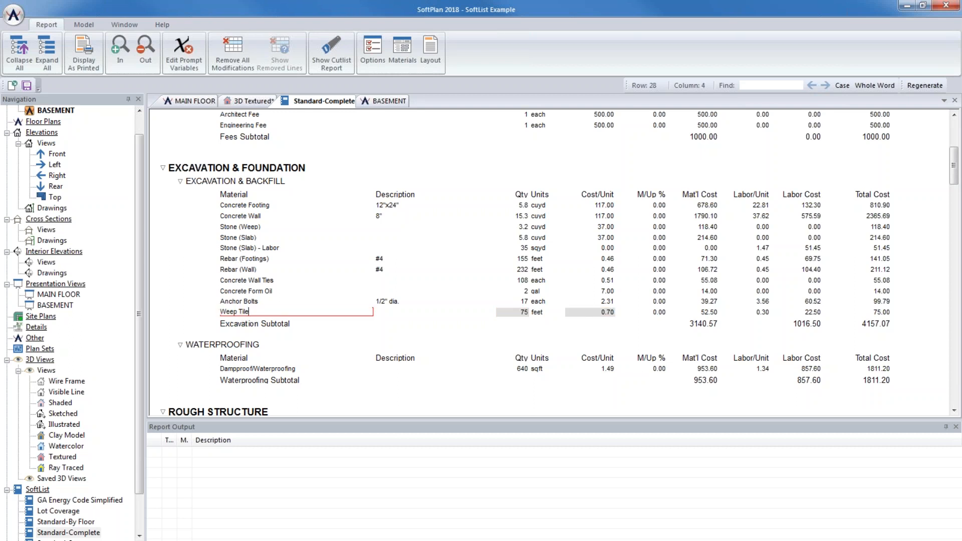
pyautogui.doubleClick(236, 311)
pyautogui.write('Drain')
pyautogui.press('Return')
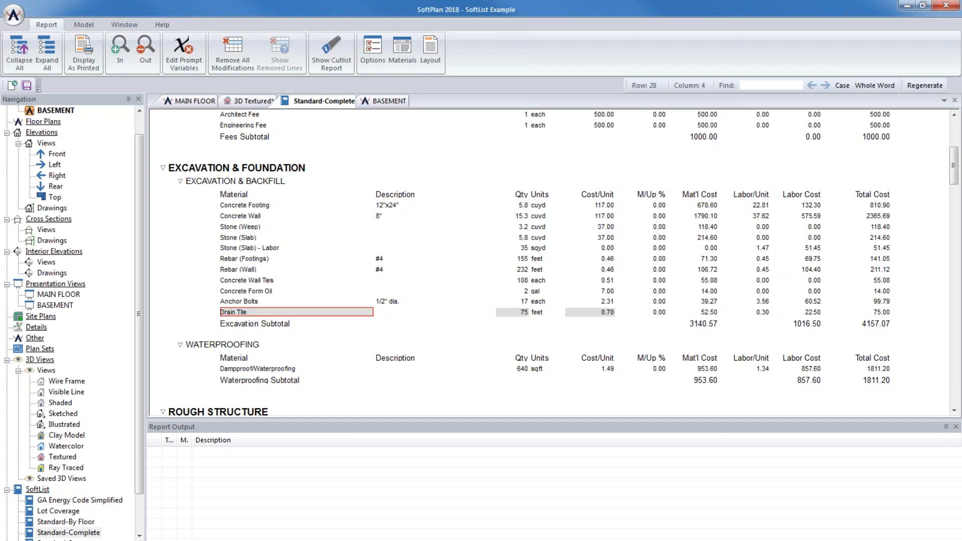
pyautogui.moveTo(332, 311)
pyautogui.moveTo(524, 315)
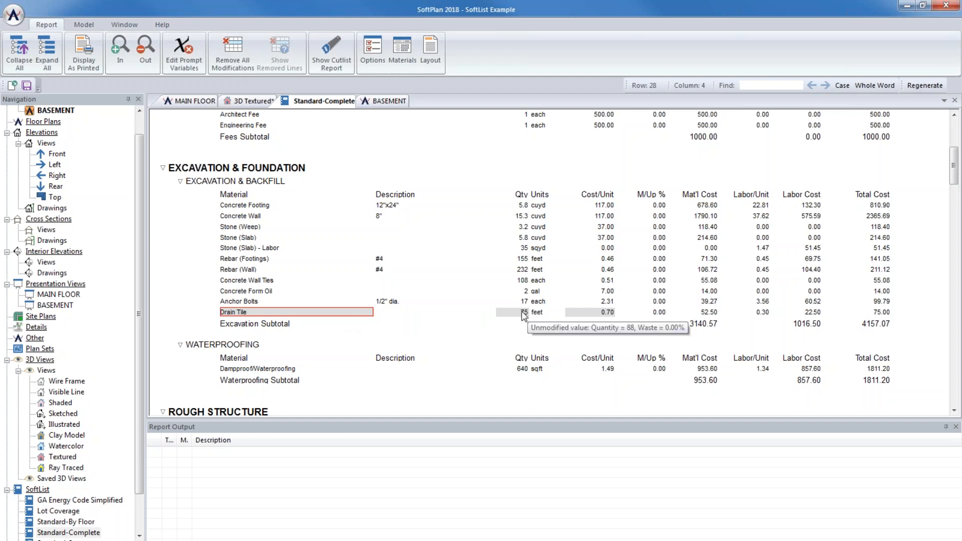
pyautogui.moveTo(576, 313)
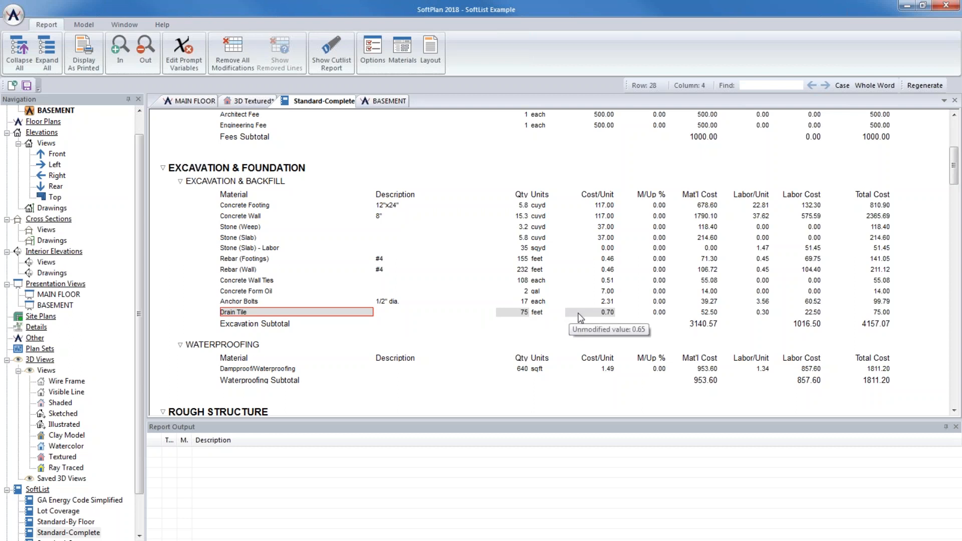
# Remove the Anchor Bolts line from the Excavation & Backfill section.
pyautogui.rightClick(248, 300)
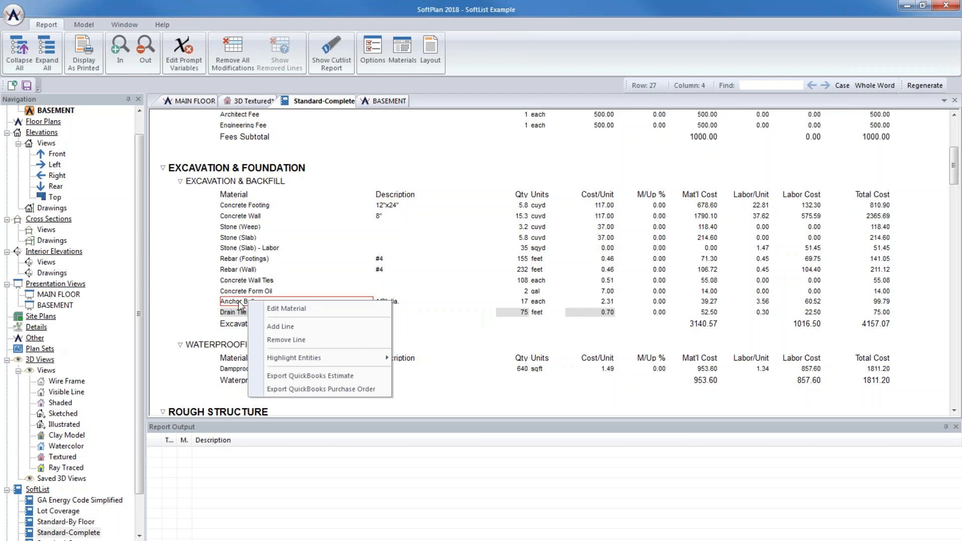
pyautogui.click(302, 340)
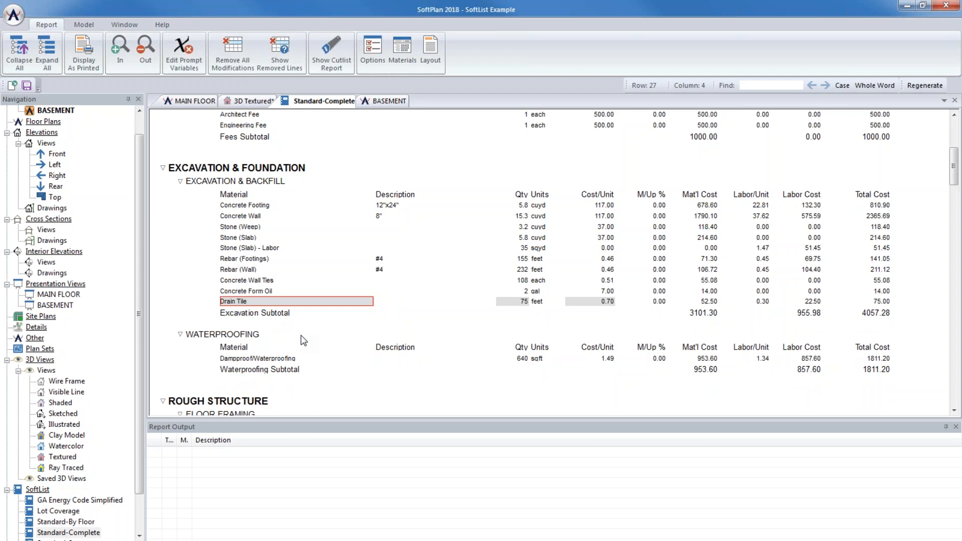
# Add a blank line below Concrete Form Oil and remove it again.
pyautogui.rightClick(260, 290)
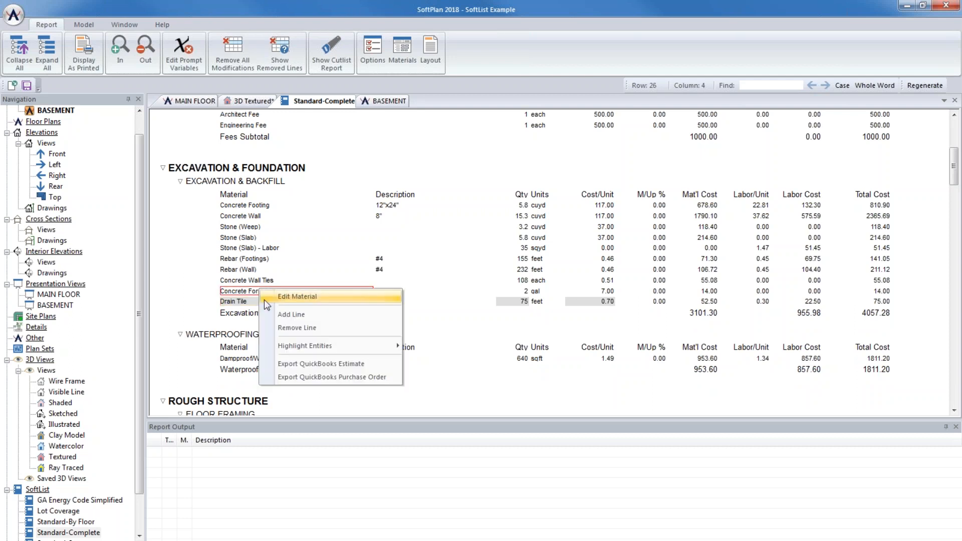
pyautogui.click(274, 315)
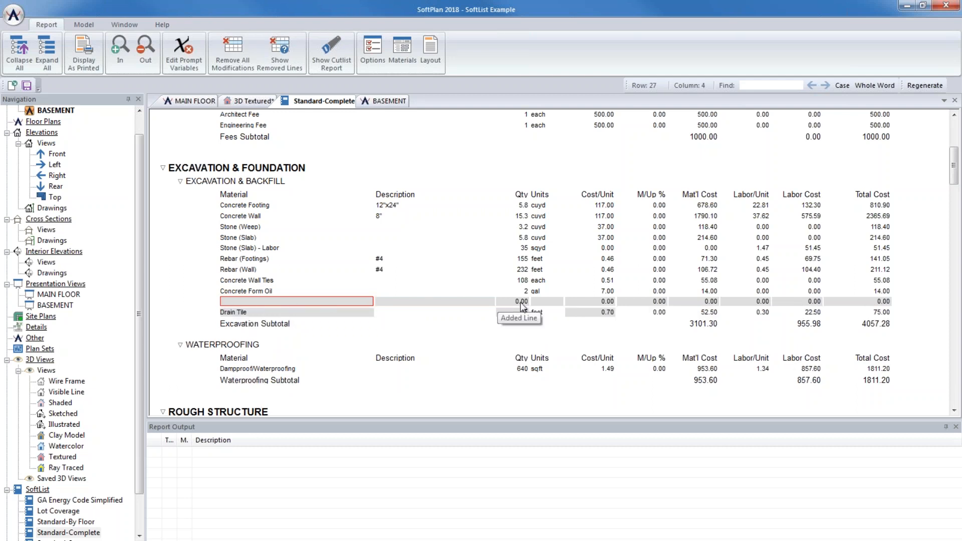
pyautogui.rightClick(329, 302)
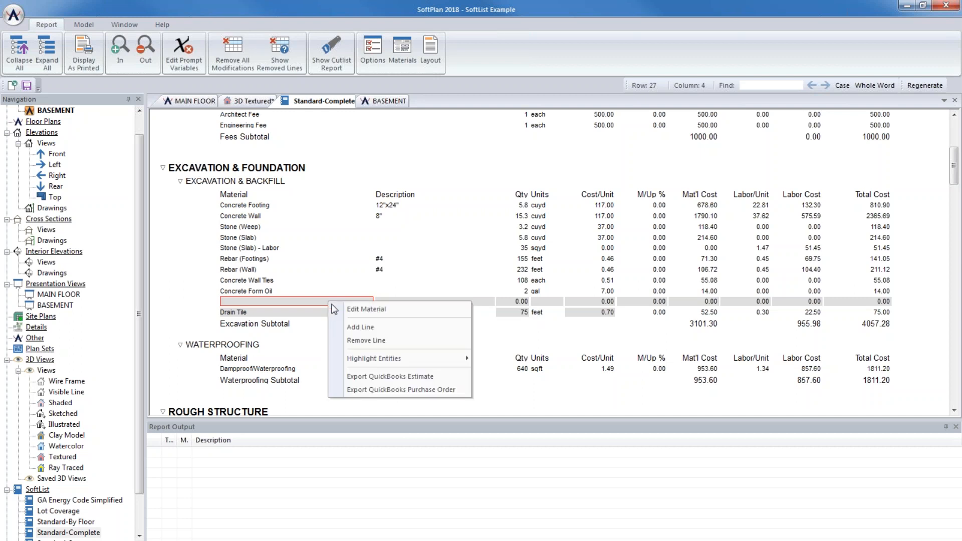
pyautogui.click(357, 342)
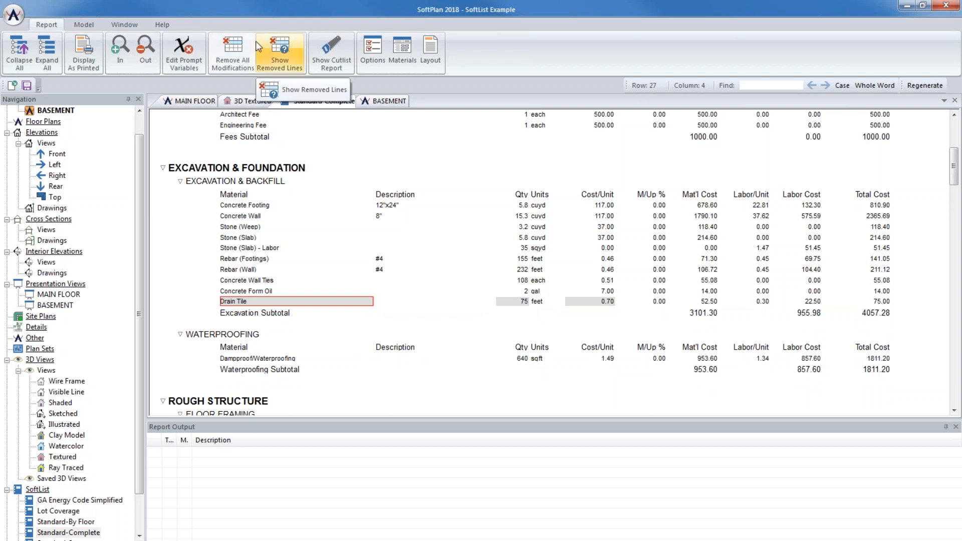
# Show the removed lines and re-add the Anchor Bolts line to the Excavation & Backfill section.
pyautogui.click(275, 66)
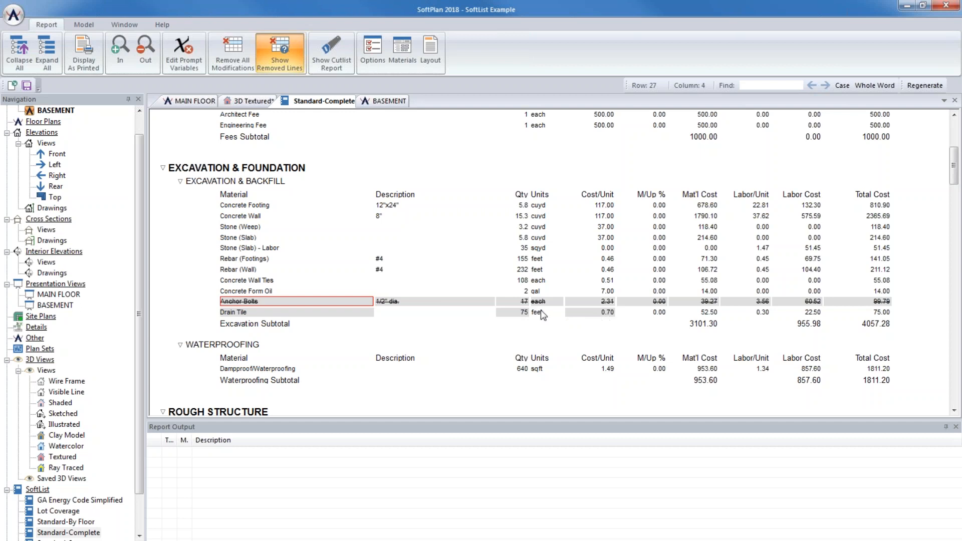
pyautogui.moveTo(519, 316)
pyautogui.moveTo(601, 315)
pyautogui.moveTo(242, 306)
pyautogui.rightClick(252, 303)
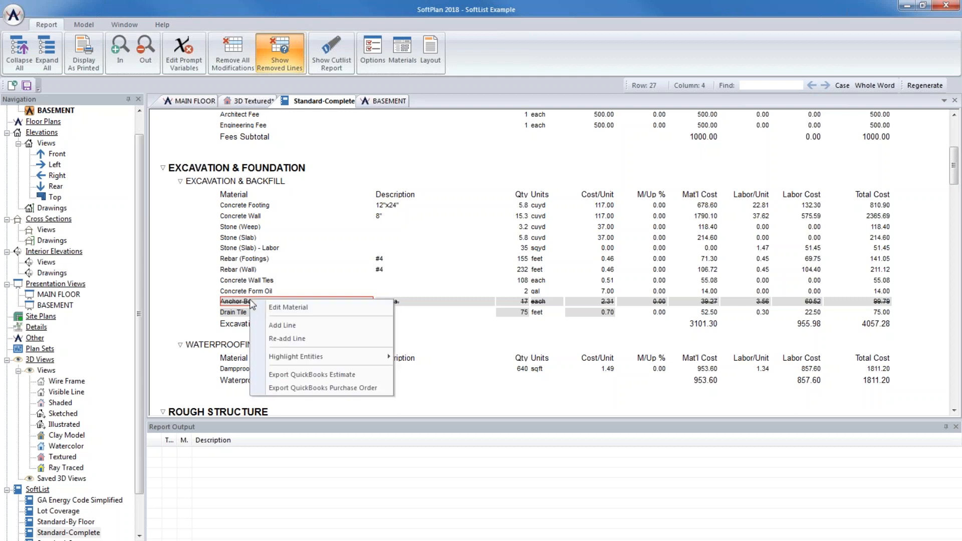
pyautogui.click(269, 338)
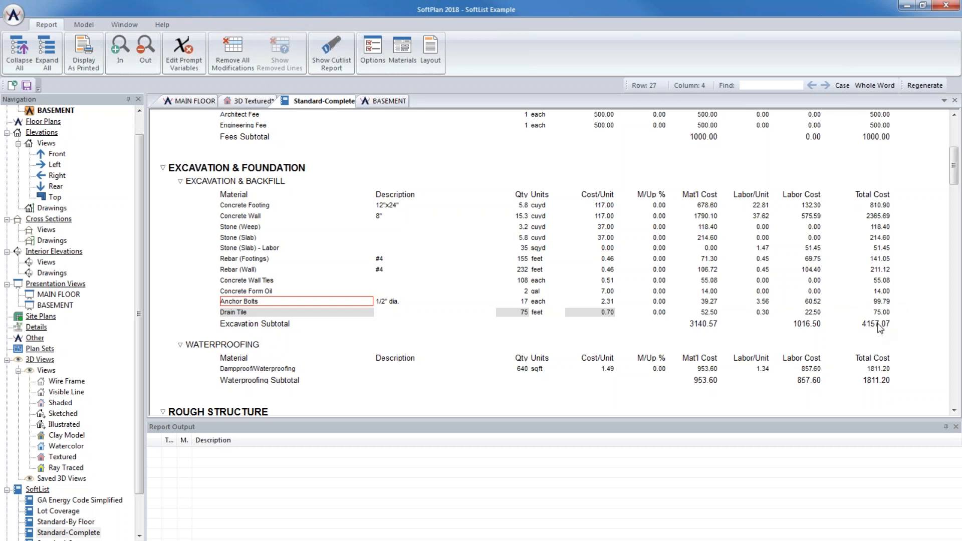
# Remove the modification from the Drain Tile line's cost per unit, and clear all remaining modifications in the report.
pyautogui.rightClick(588, 312)
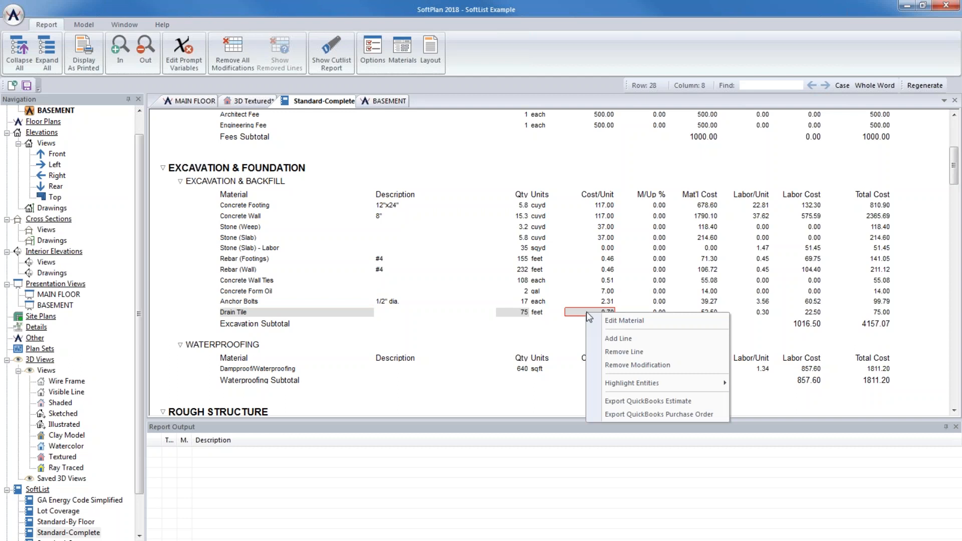
pyautogui.click(612, 367)
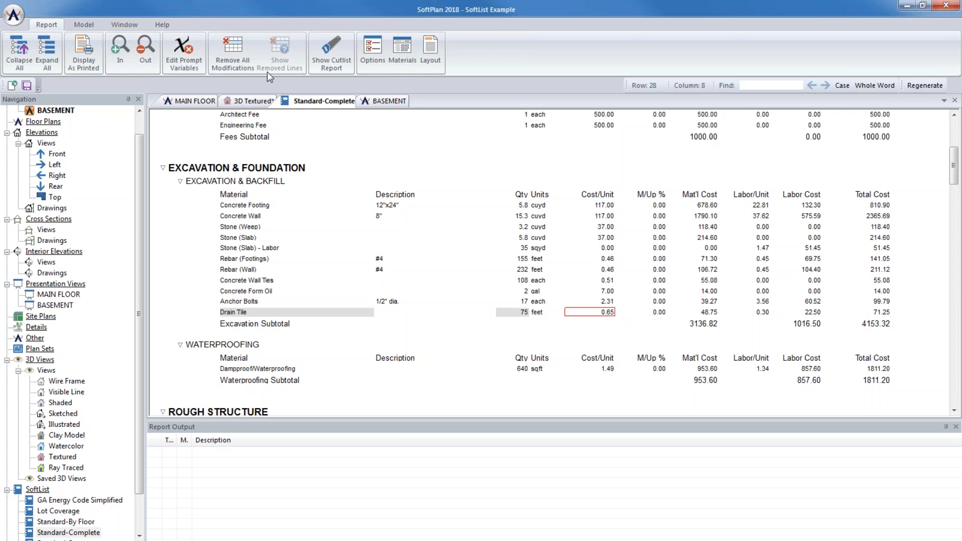
pyautogui.click(224, 53)
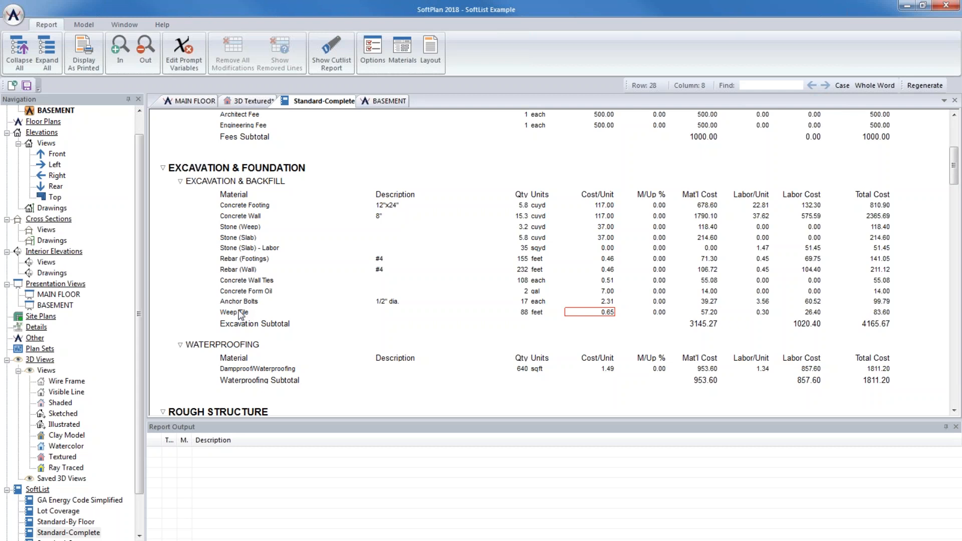
# Rename the Weep Tile material to Drain Tile in the Excavation & Backfill section.
pyautogui.click(241, 315)
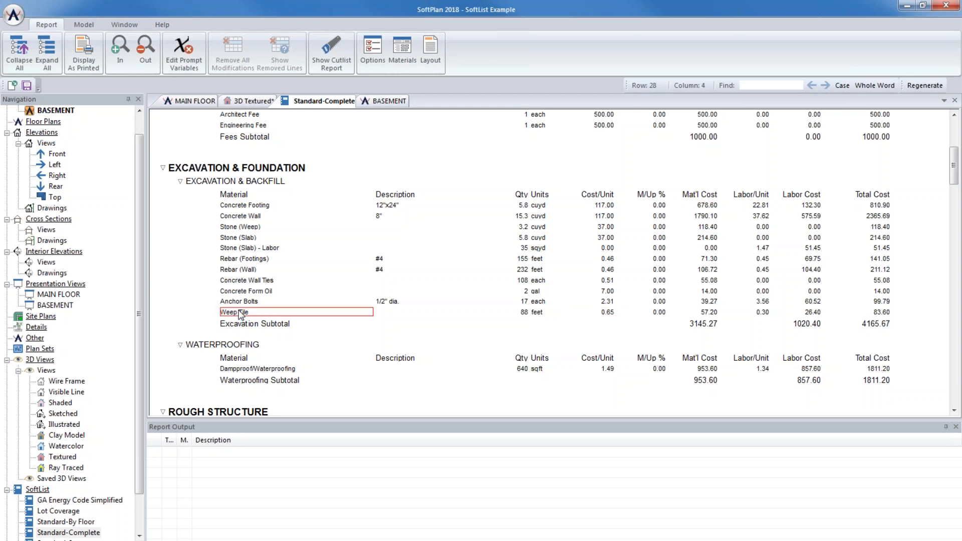
pyautogui.moveTo(237, 313); pyautogui.dragTo(176, 316)
pyautogui.write('Drain')
# Set the Drain Tile line to a fixed quantity of 70.
pyautogui.click(522, 312)
pyautogui.doubleClick(522, 316)
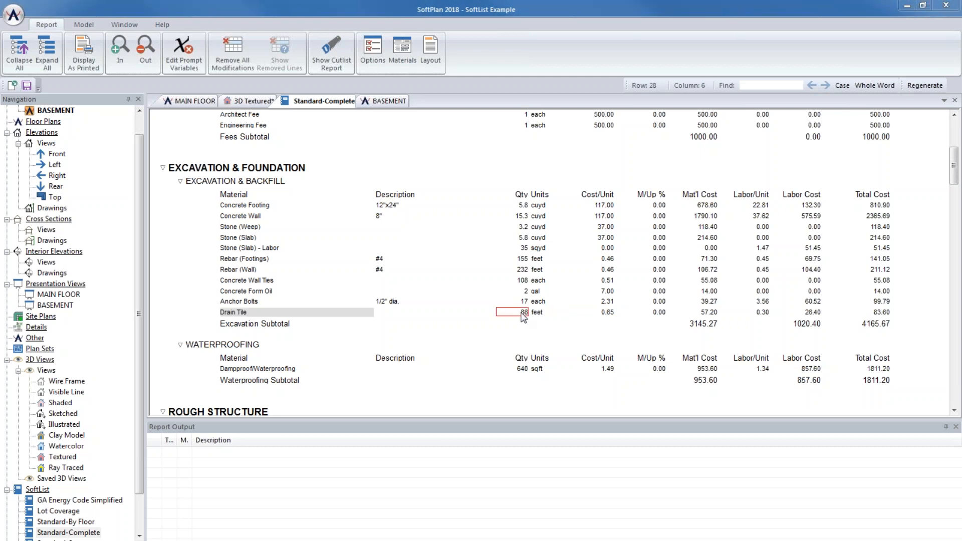
pyautogui.click(433, 274)
pyautogui.doubleClick(534, 275)
pyautogui.write('70')
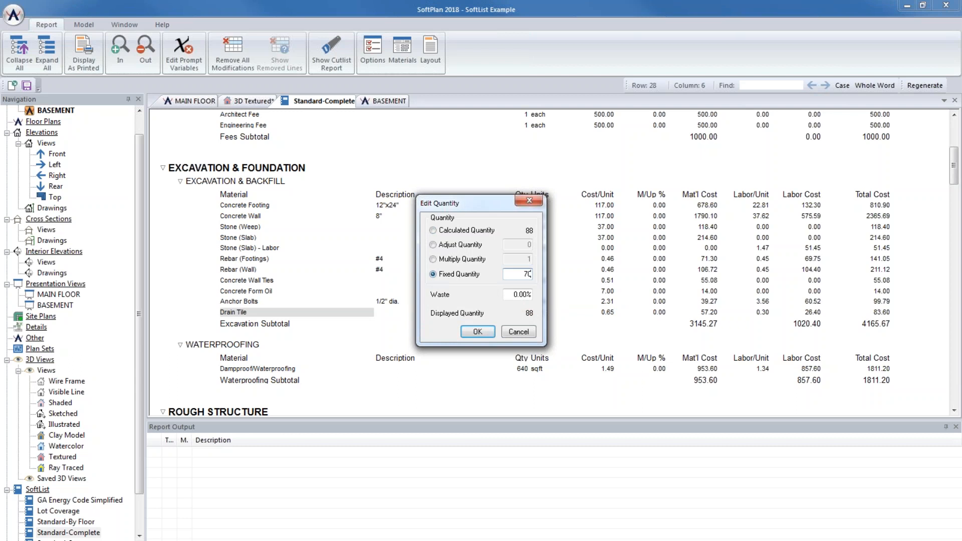
pyautogui.click(486, 332)
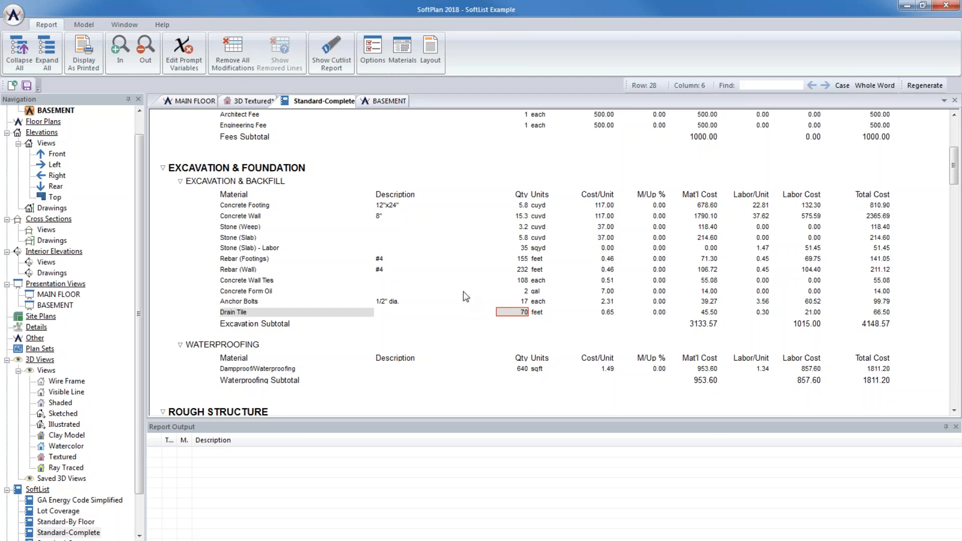
# Set the main floor's overall depth dimension to 16' with Link Floors enabled, moving the upper wall, and save the BASEMENT changes.
pyautogui.click(193, 103)
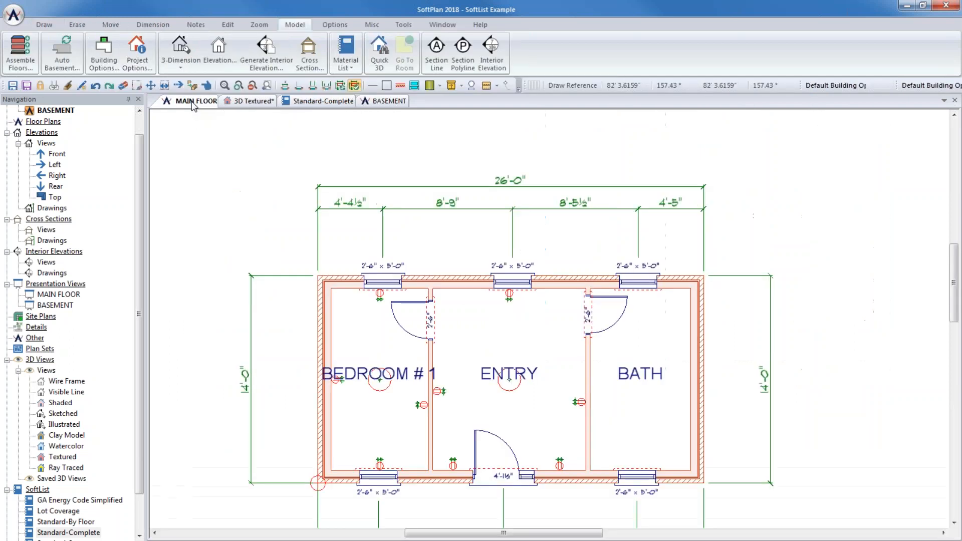
pyautogui.moveTo(450, 214); pyautogui.dragTo(449, 211)
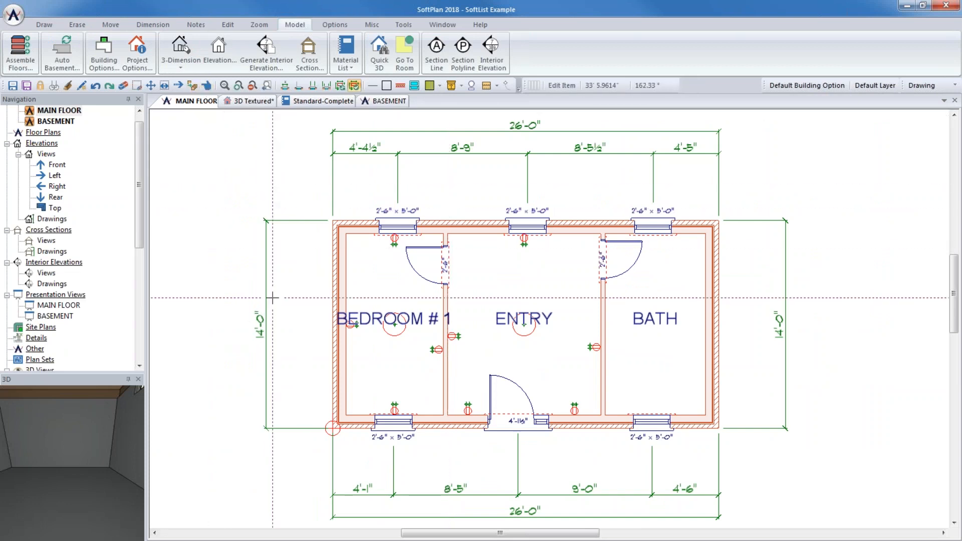
pyautogui.click(267, 325)
pyautogui.write('16')
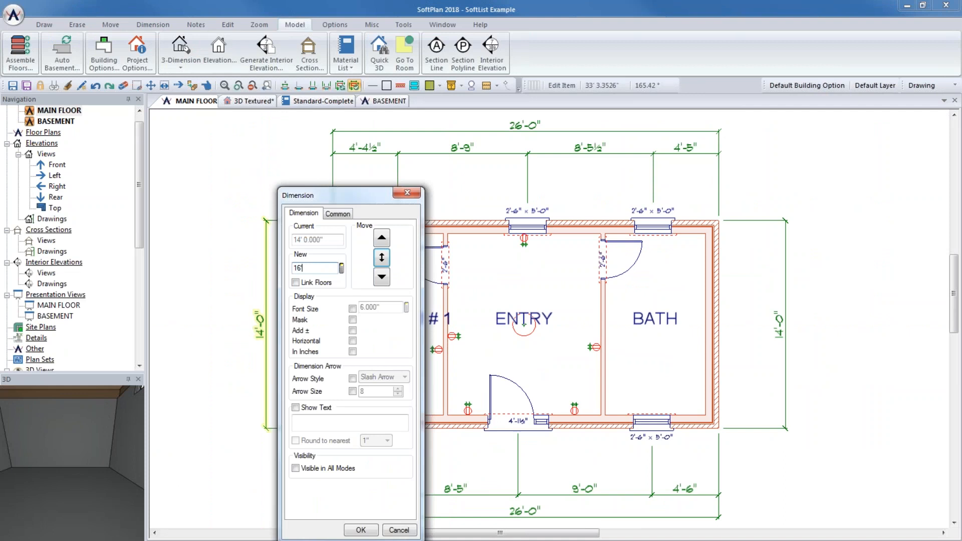
pyautogui.click(296, 283)
pyautogui.click(382, 242)
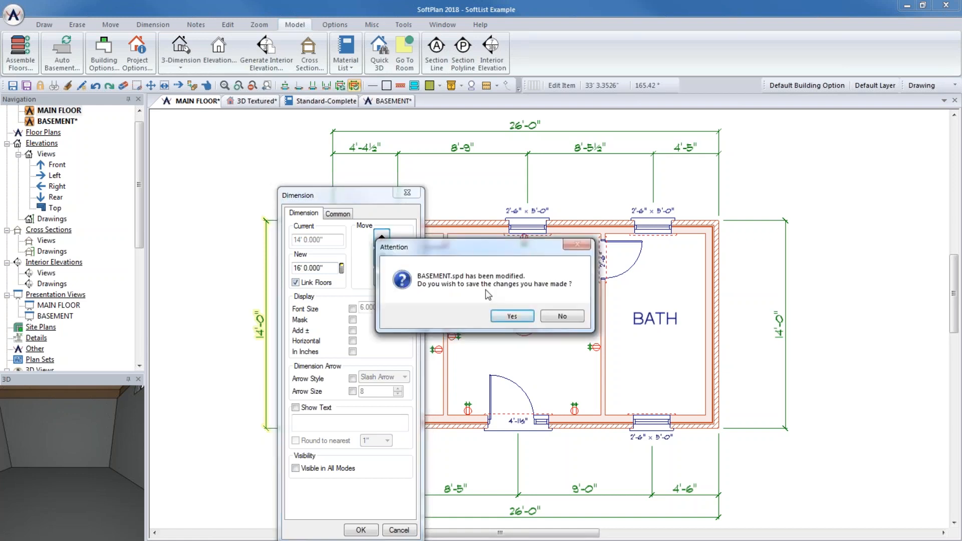
pyautogui.click(509, 318)
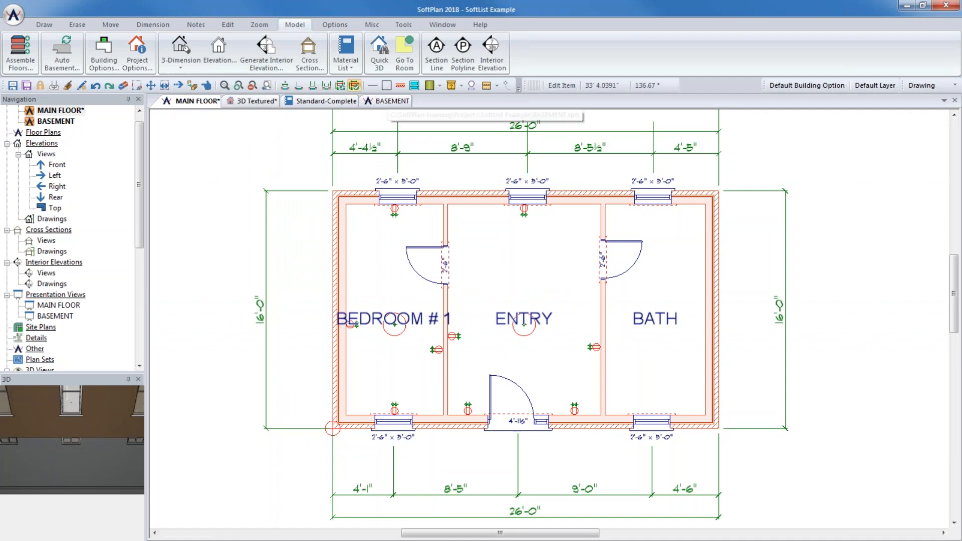
# Examine the overall depth dimensions on the BASEMENT plan.
pyautogui.click(392, 100)
pyautogui.scroll(2, 550, 319)
pyautogui.scroll(1, 549, 318)
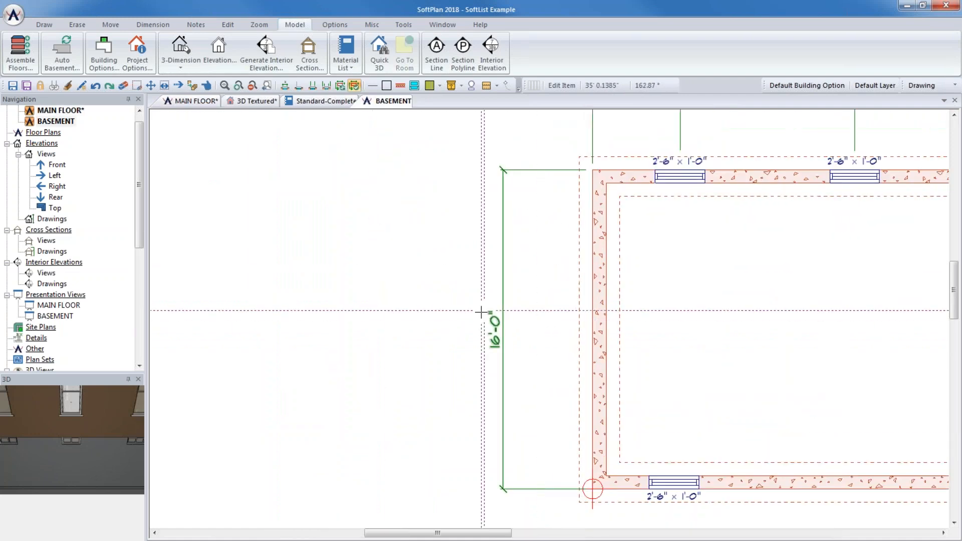
pyautogui.scroll(-2, 760, 337)
pyautogui.moveTo(761, 337); pyautogui.dragTo(593, 355)
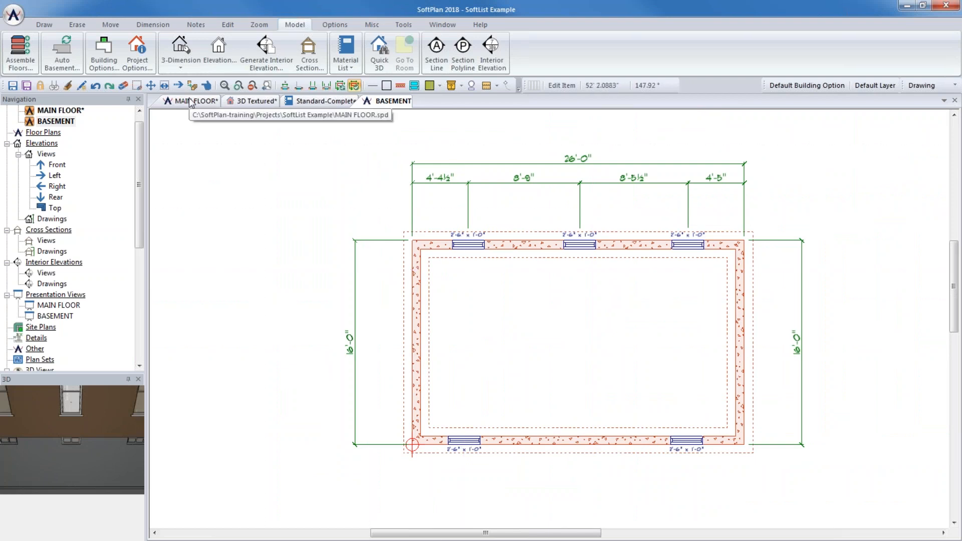
# Review the Drain Tile quantity and the floor and wall framing lines in the Standard-Complete report.
pyautogui.click(312, 103)
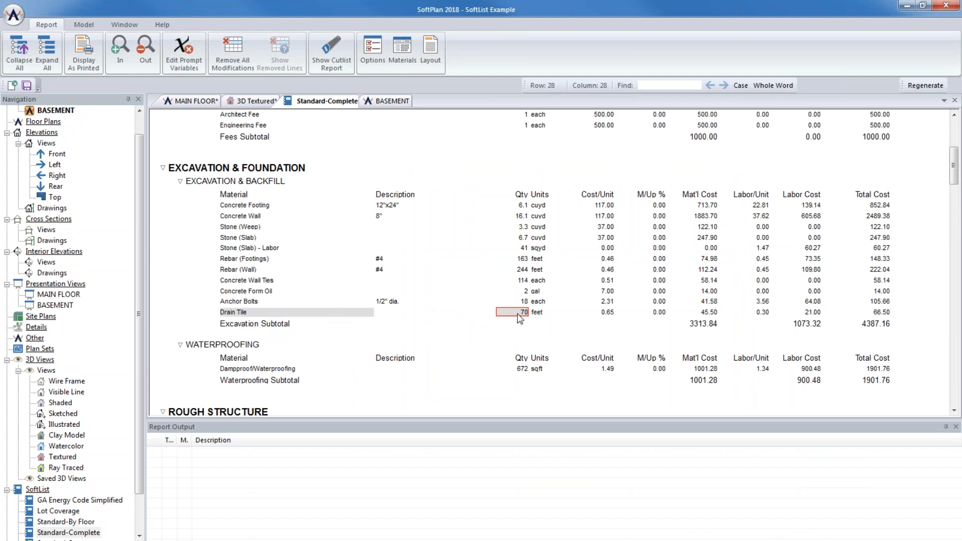
pyautogui.moveTo(519, 317)
pyautogui.scroll(-9, 516, 314)
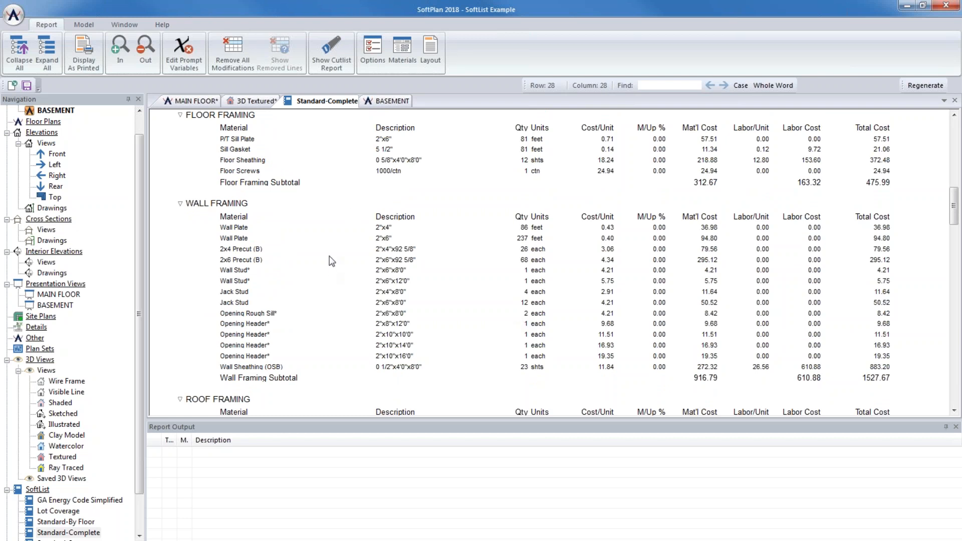
pyautogui.scroll(3, 331, 261)
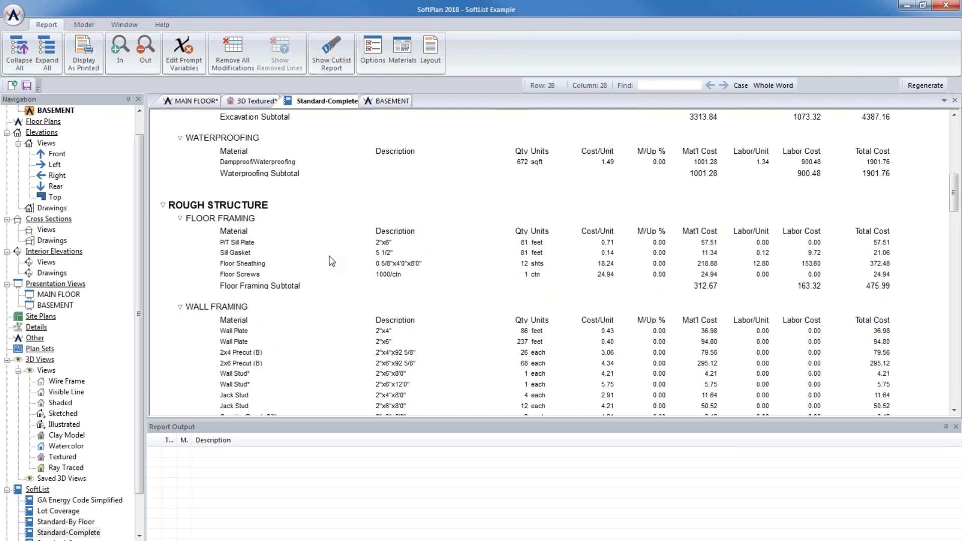
pyautogui.scroll(-3, 332, 261)
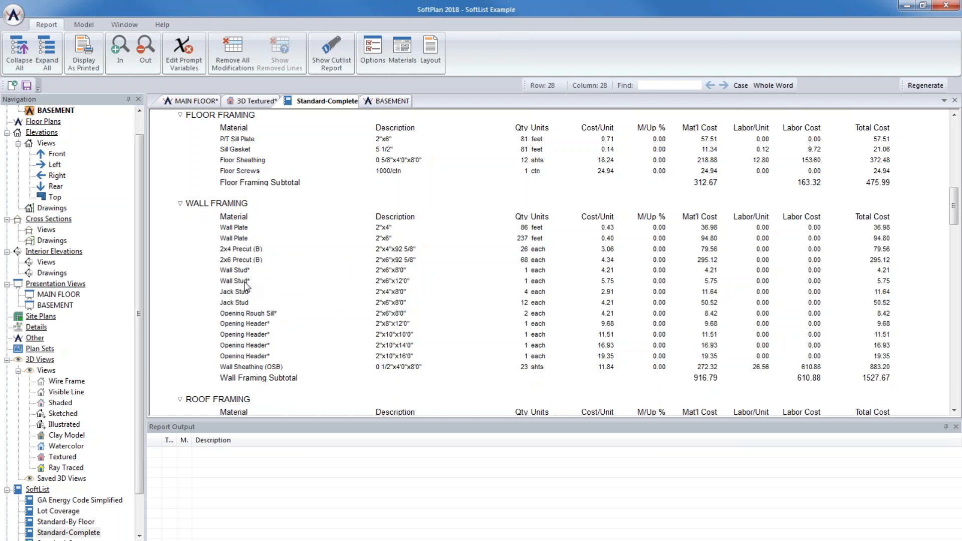
# Examine the cutlist report's pieces and waste, and return to the material report's Common Rafter lines under Roof Framing.
pyautogui.click(330, 62)
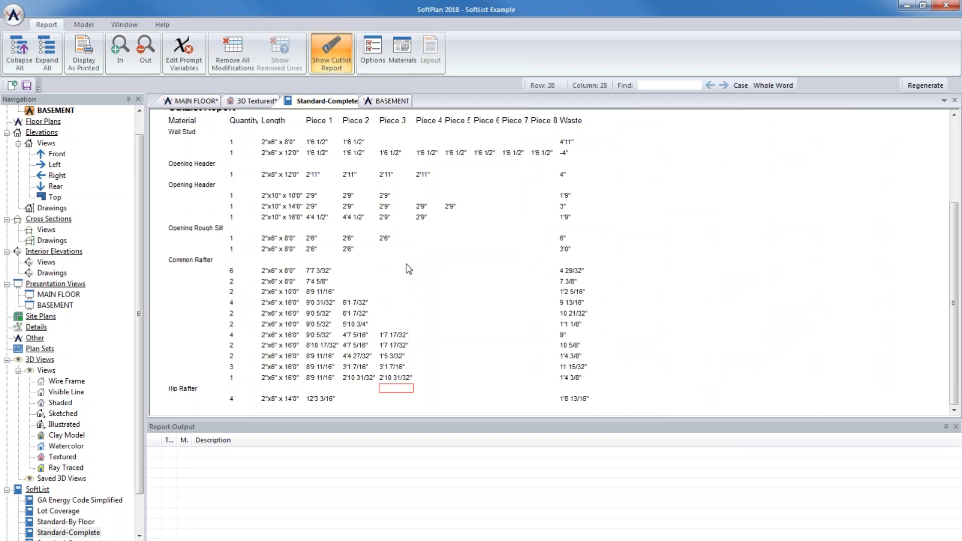
pyautogui.scroll(2, 409, 269)
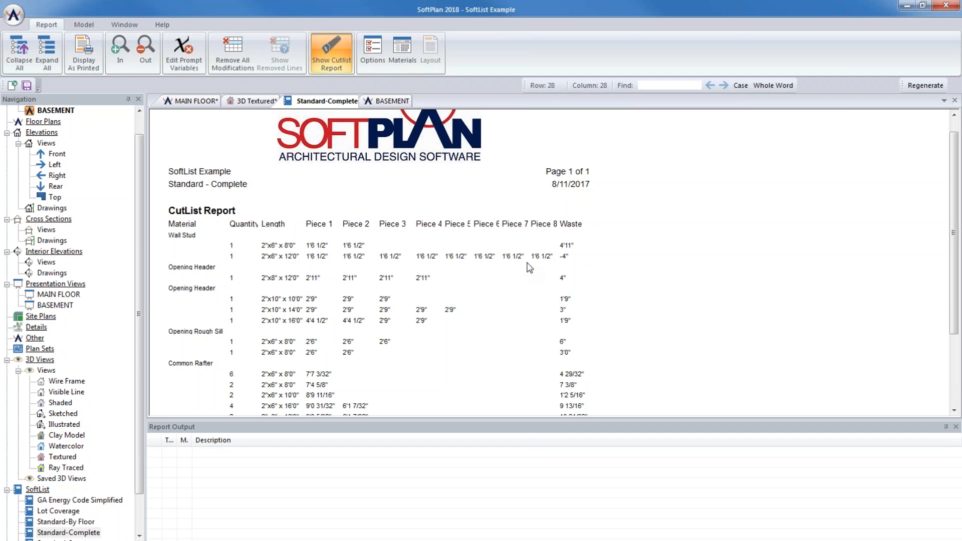
pyautogui.scroll(-3, 294, 386)
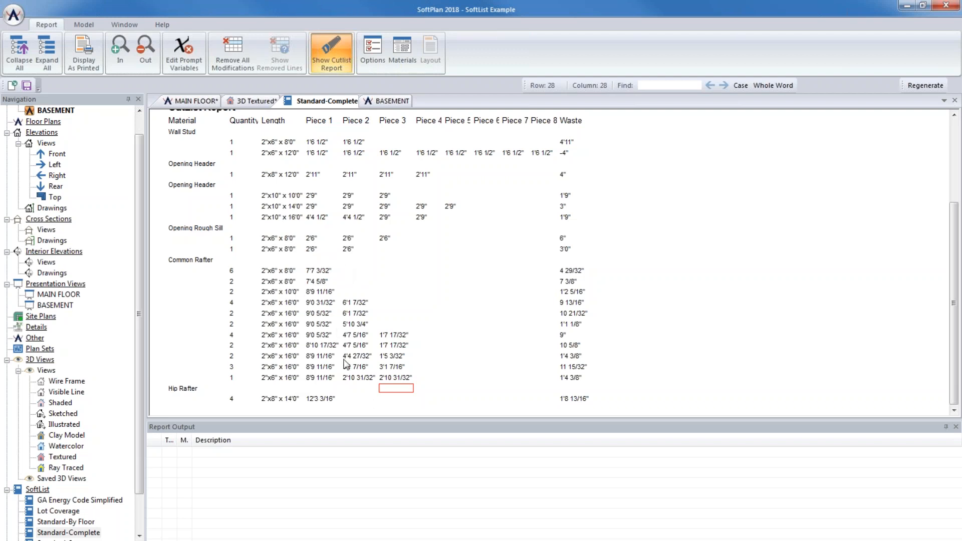
pyautogui.click(318, 60)
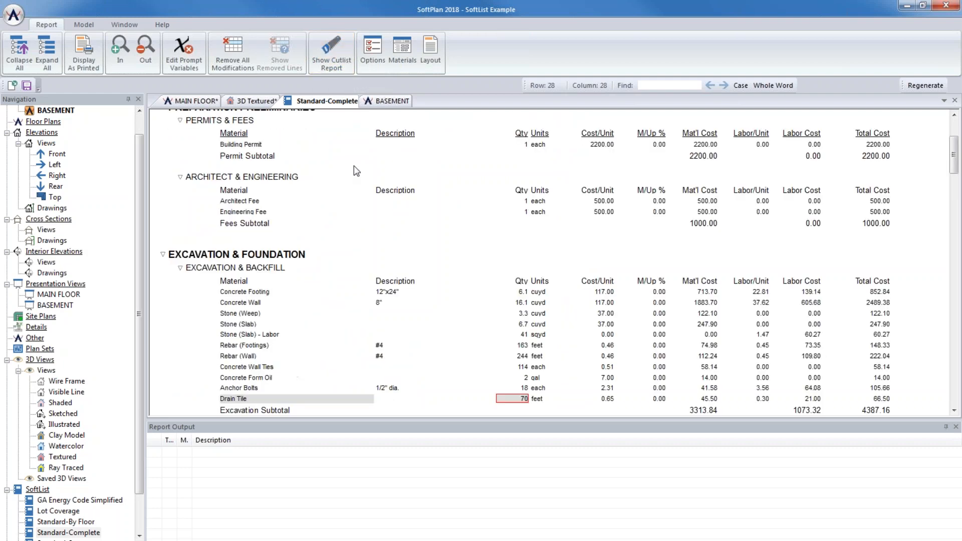
pyautogui.scroll(-10, 358, 279)
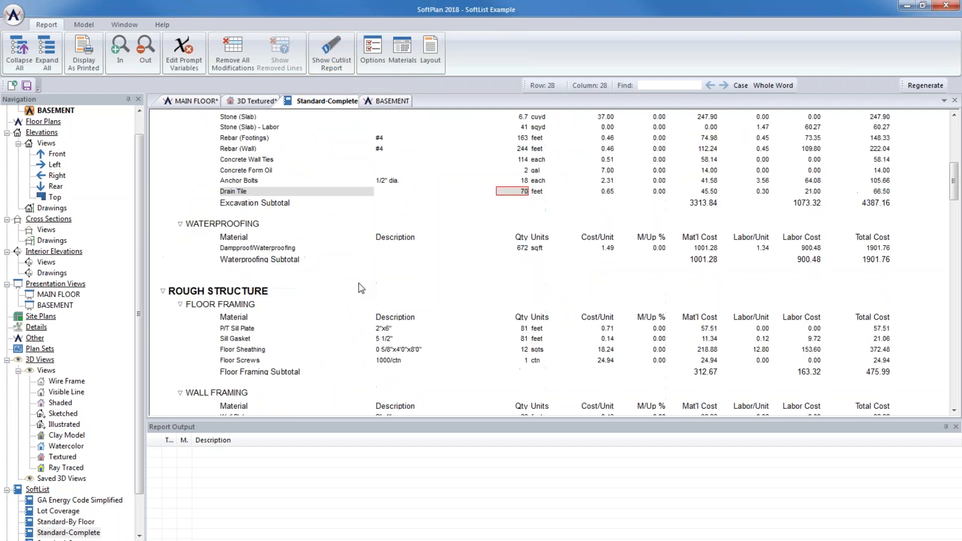
pyautogui.click(266, 304)
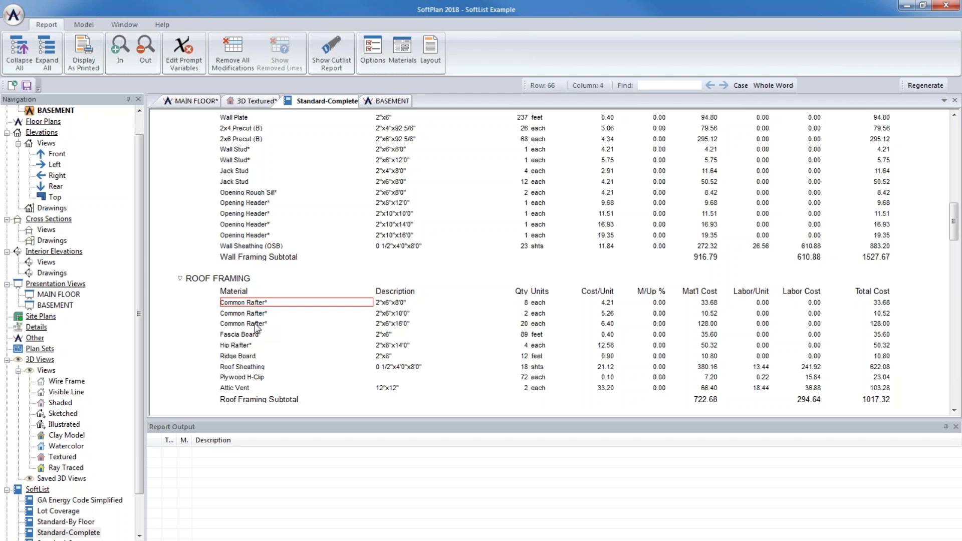
# Open the GA Energy Code Simplified report and review its wall areas and opening calculations.
pyautogui.moveTo(139, 287); pyautogui.dragTo(141, 317)
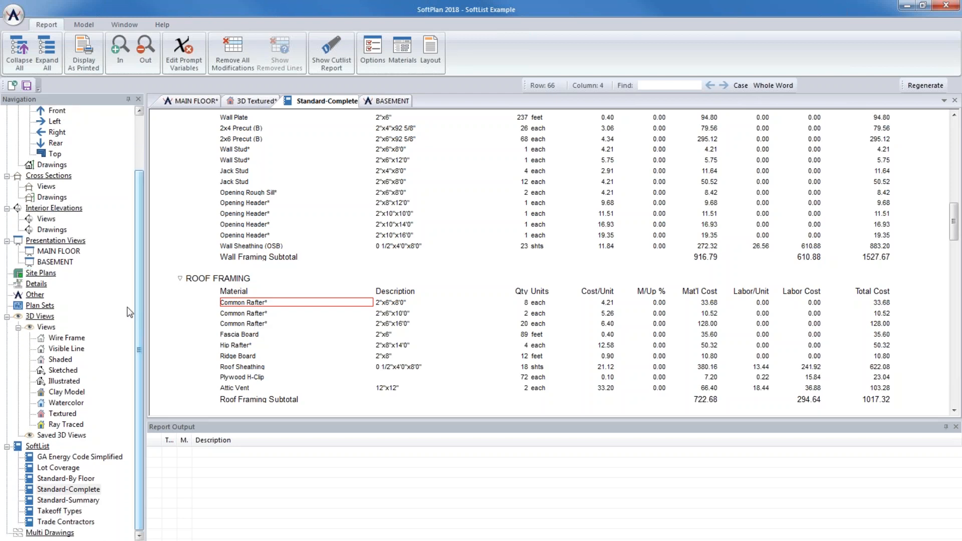
pyautogui.doubleClick(78, 457)
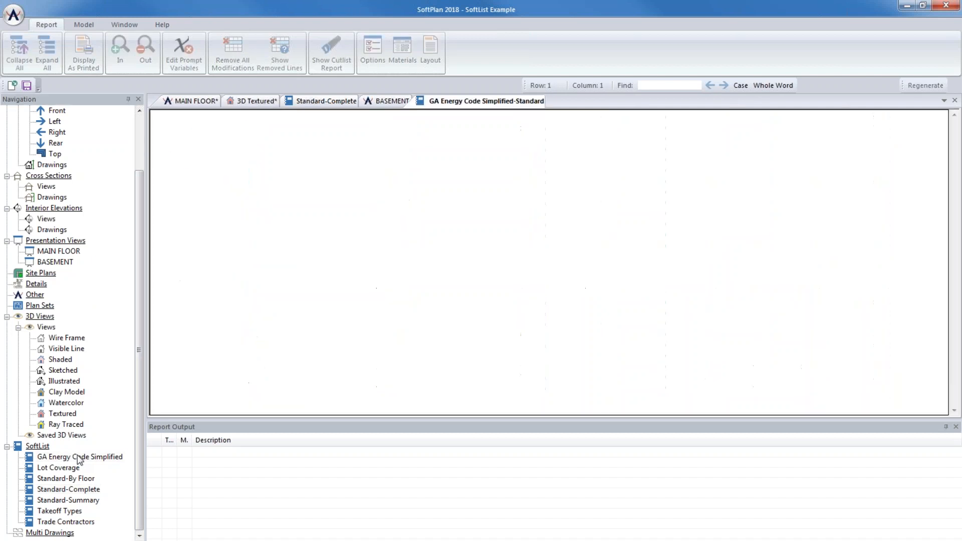
pyautogui.scroll(-3, 374, 339)
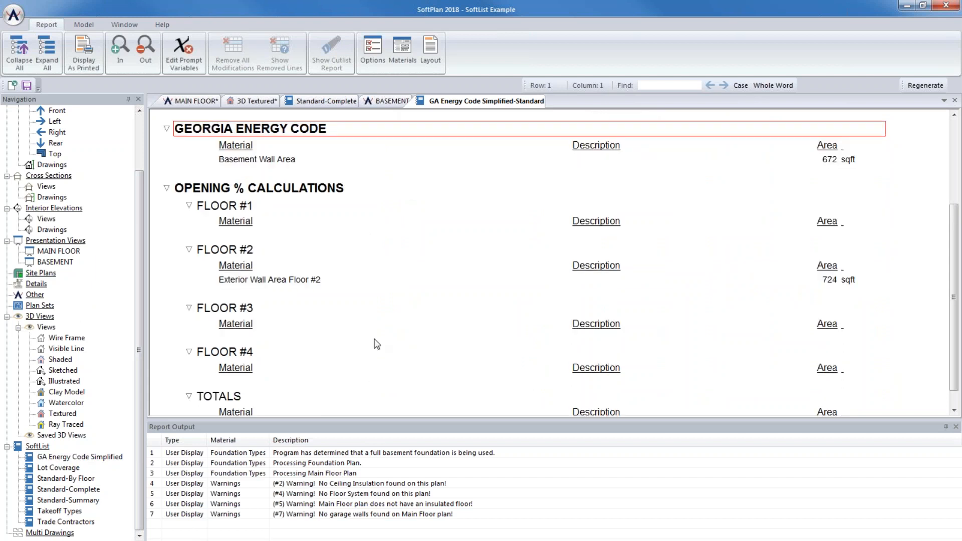
pyautogui.scroll(-1, 377, 344)
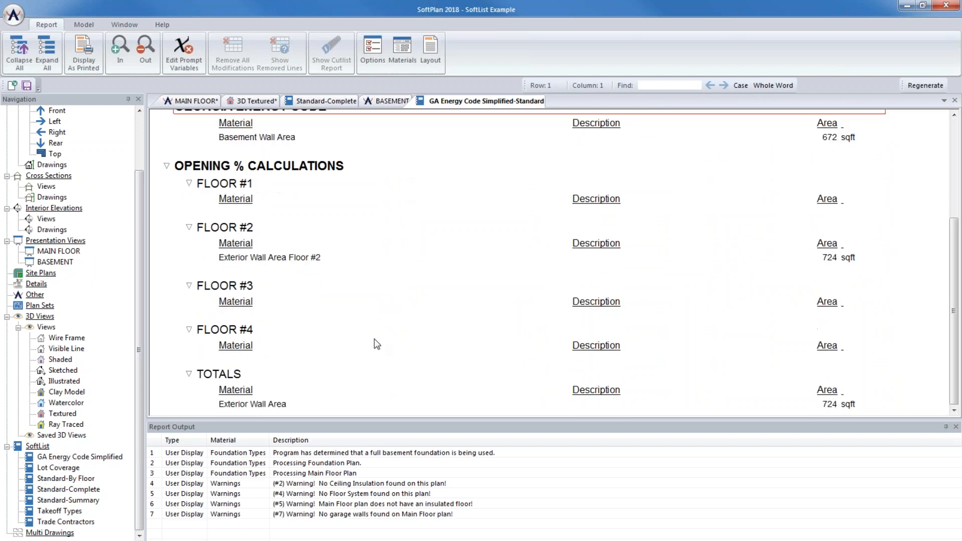
pyautogui.scroll(5, 377, 343)
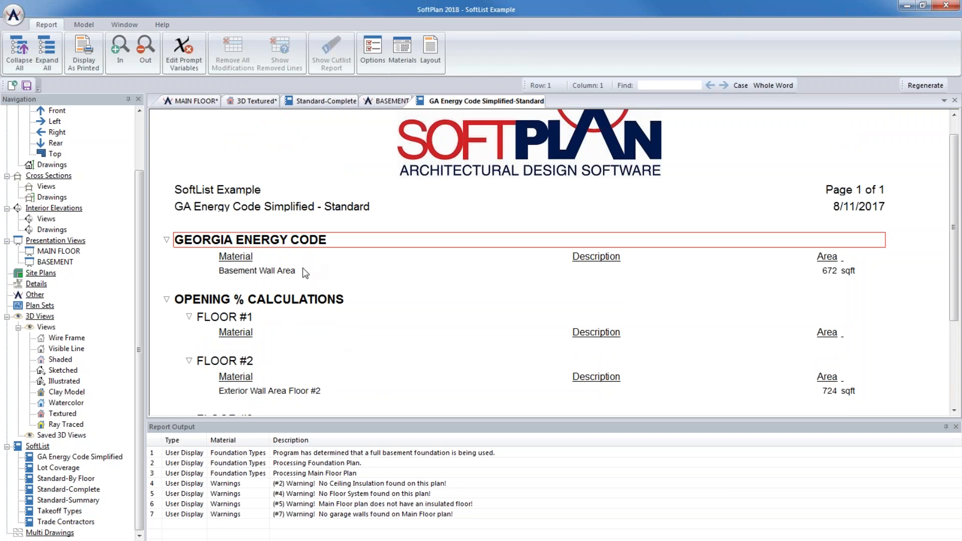
# Open the Lot Coverage report to view it, and close both it and the GA Energy Code Simplified report.
pyautogui.doubleClick(59, 468)
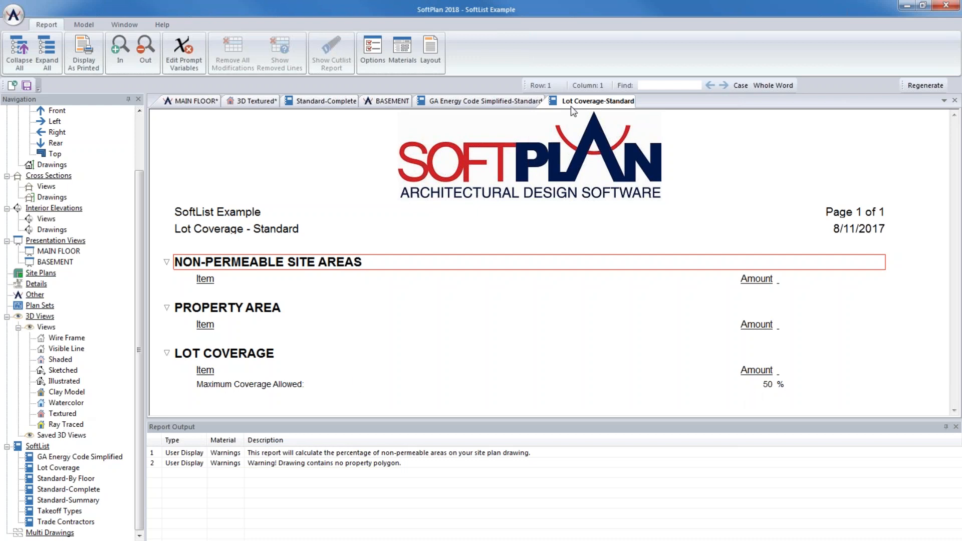
pyautogui.rightClick(615, 102)
pyautogui.click(636, 124)
pyautogui.rightClick(520, 102)
pyautogui.click(537, 121)
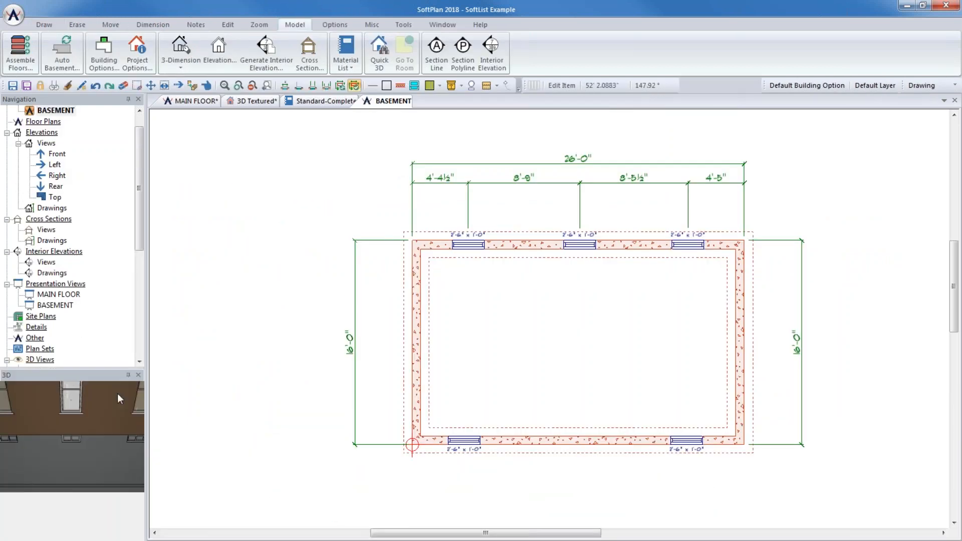
pyautogui.scroll(-1, 142, 332)
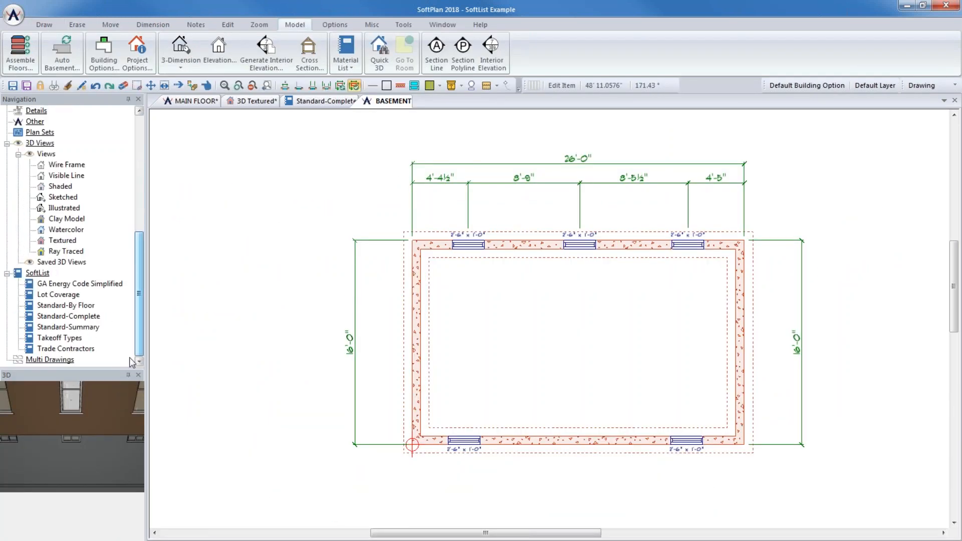
# Open the Trade Contractors report and review its Foundation Walls and Framing Package lines, including the exterior and interior framed walls.
pyautogui.doubleClick(62, 349)
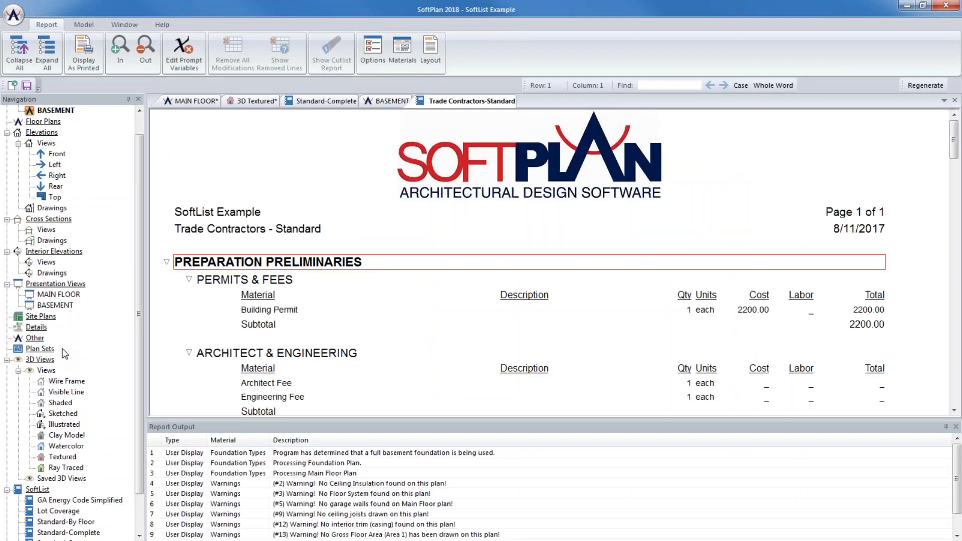
pyautogui.scroll(-2, 352, 312)
pyautogui.scroll(-5, 351, 313)
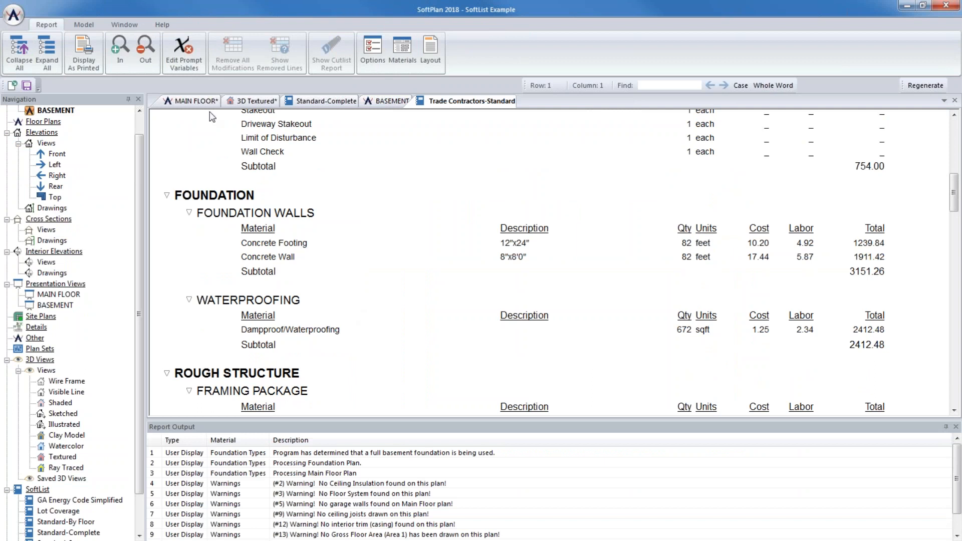
pyautogui.click(278, 245)
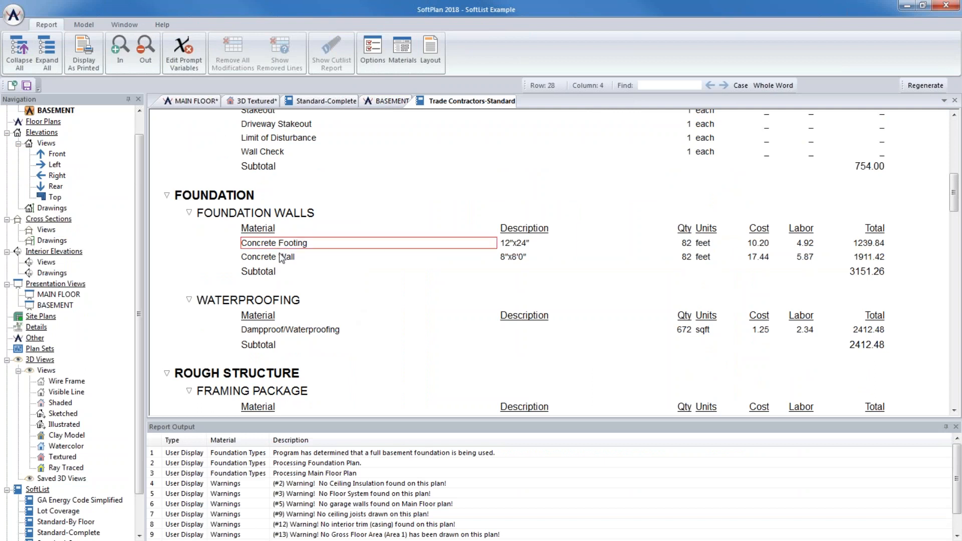
pyautogui.scroll(-3, 283, 265)
pyautogui.click(290, 287)
pyautogui.click(295, 302)
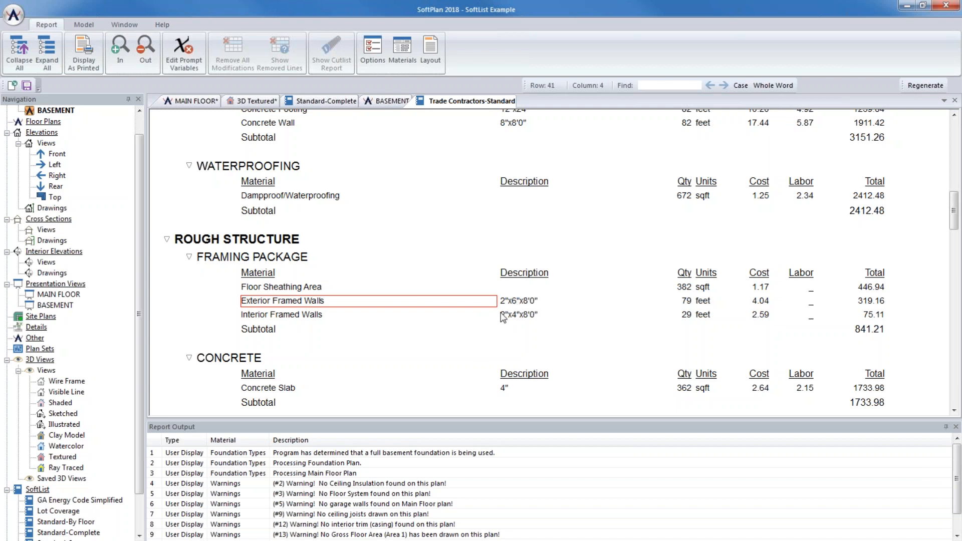
pyautogui.click(537, 316)
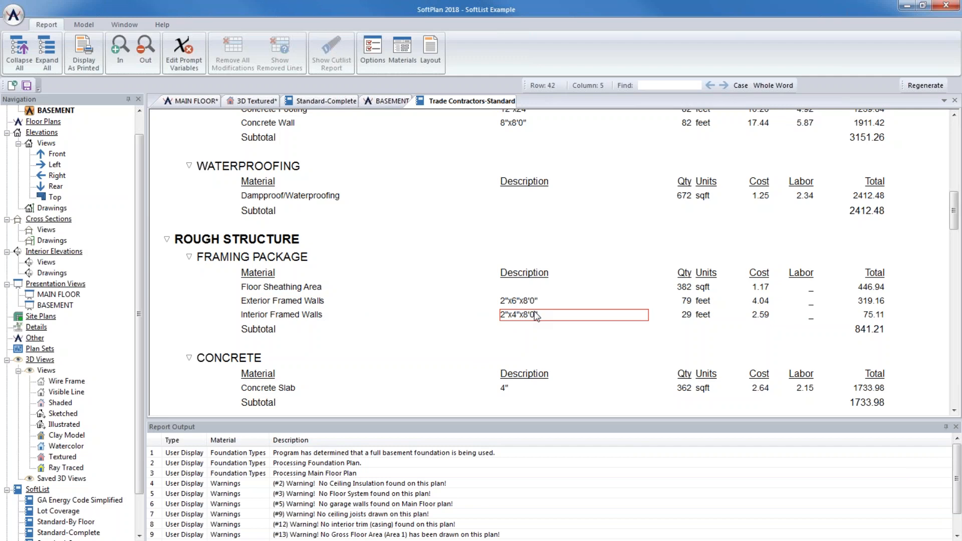
# Compare the Wall Framing lines in the Standard-Complete report with the Trade Contractors report, and close the Trade Contractors report.
pyautogui.click(314, 102)
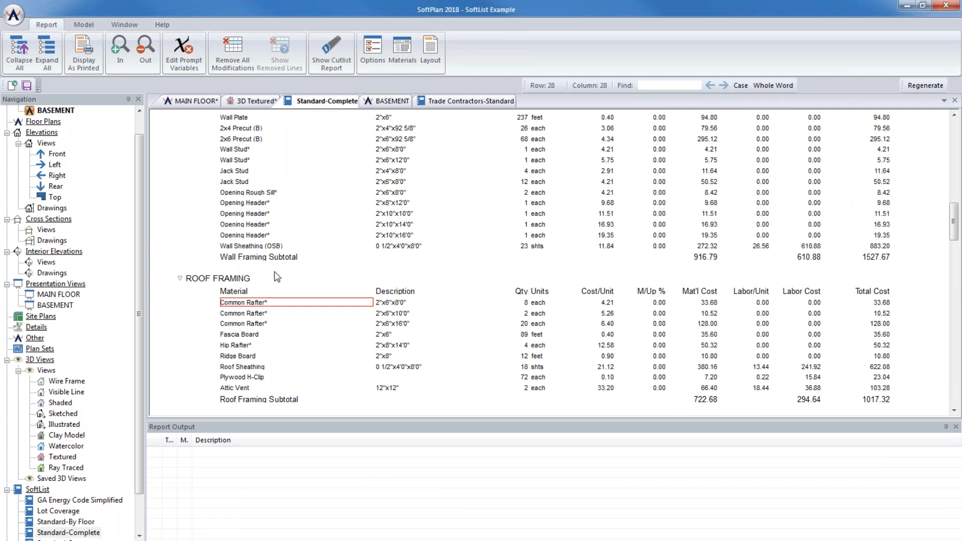
pyautogui.scroll(6, 273, 278)
pyautogui.scroll(-3, 261, 307)
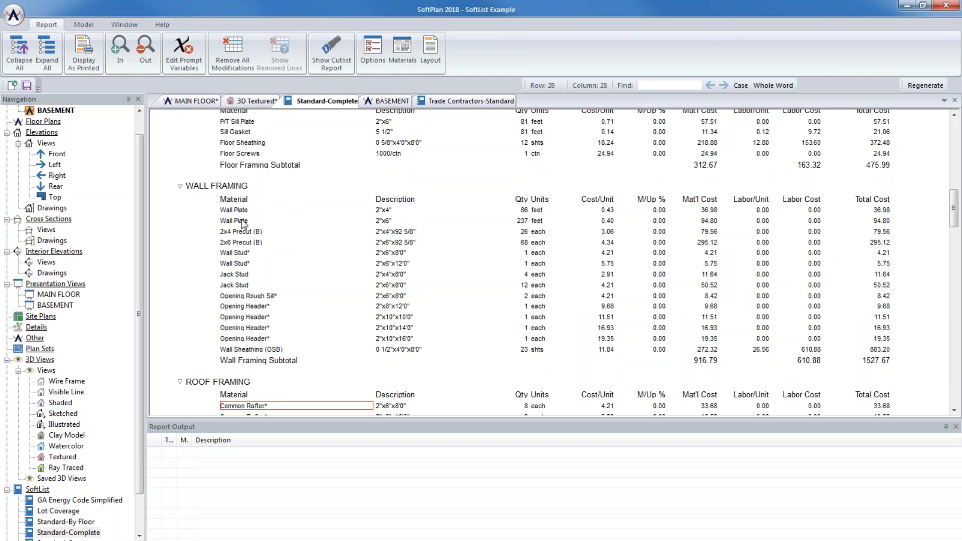
pyautogui.rightClick(456, 102)
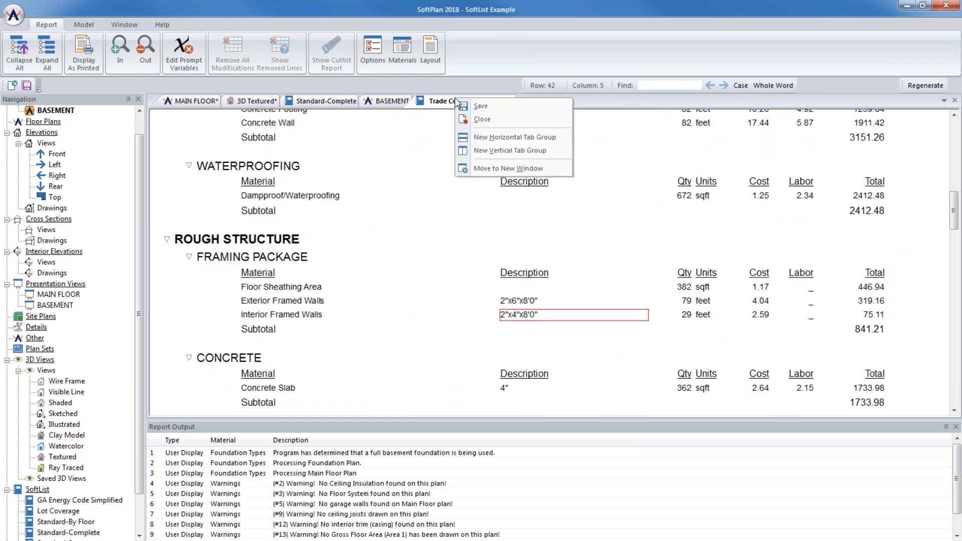
pyautogui.click(466, 120)
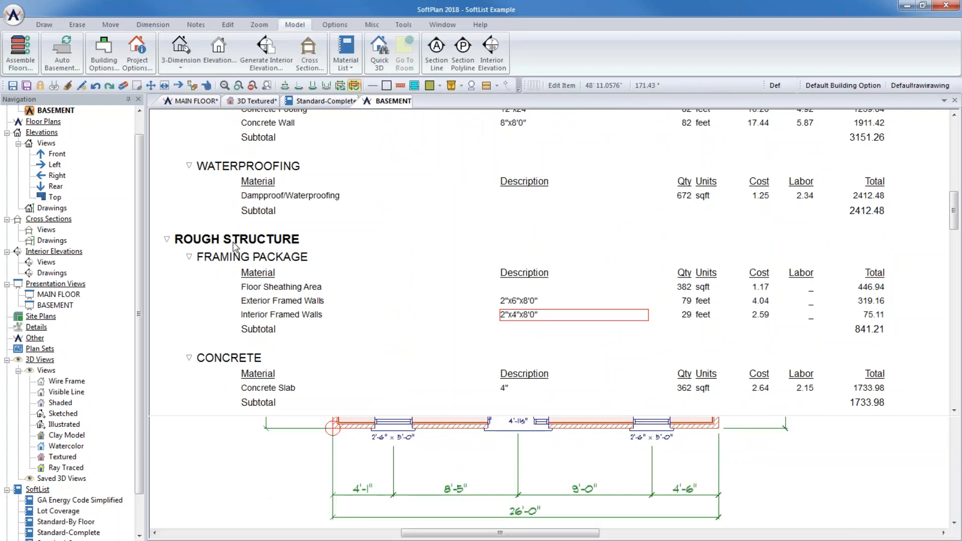
# Open the Standard-By Floor report and review the material breakdown for the BASEMENT and MAIN FLOOR.
pyautogui.moveTo(140, 226); pyautogui.dragTo(142, 334)
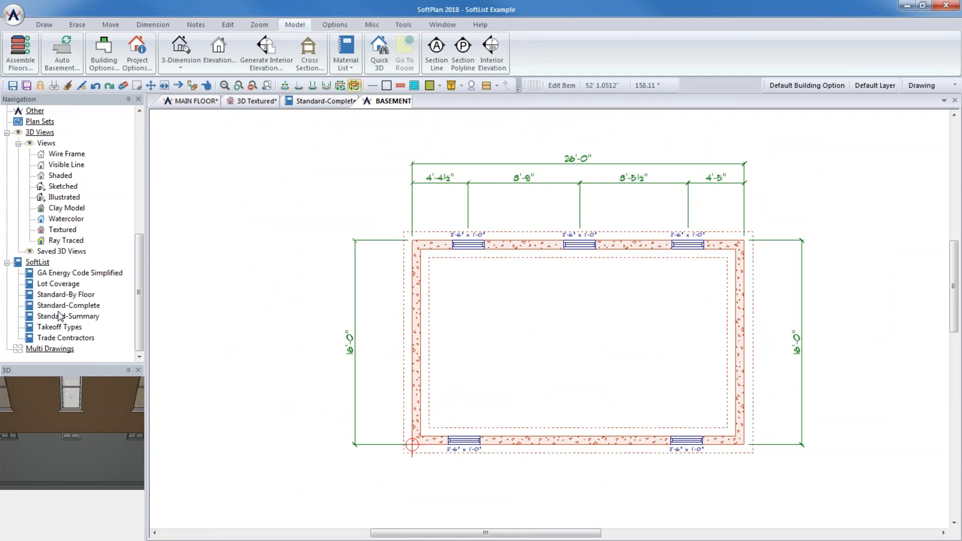
pyautogui.doubleClick(66, 296)
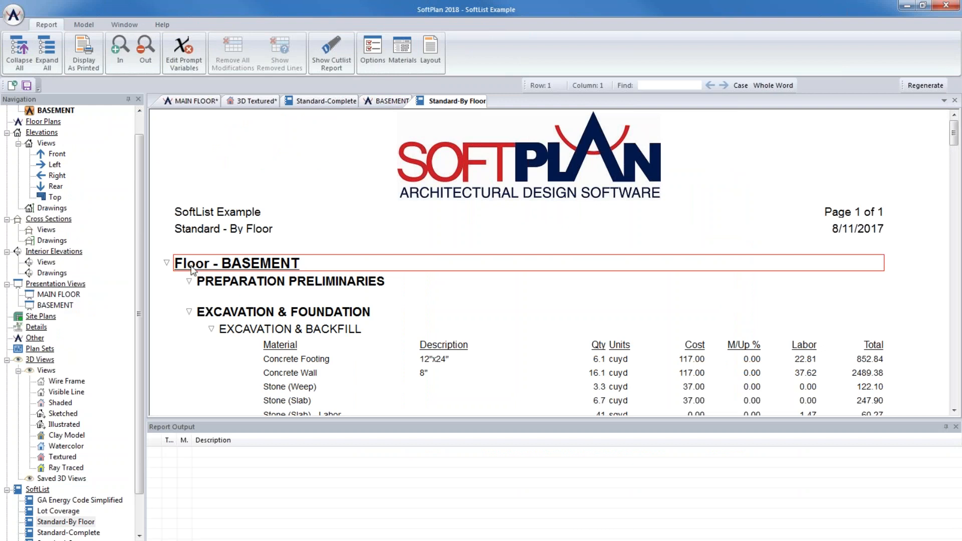
pyautogui.scroll(-3, 295, 297)
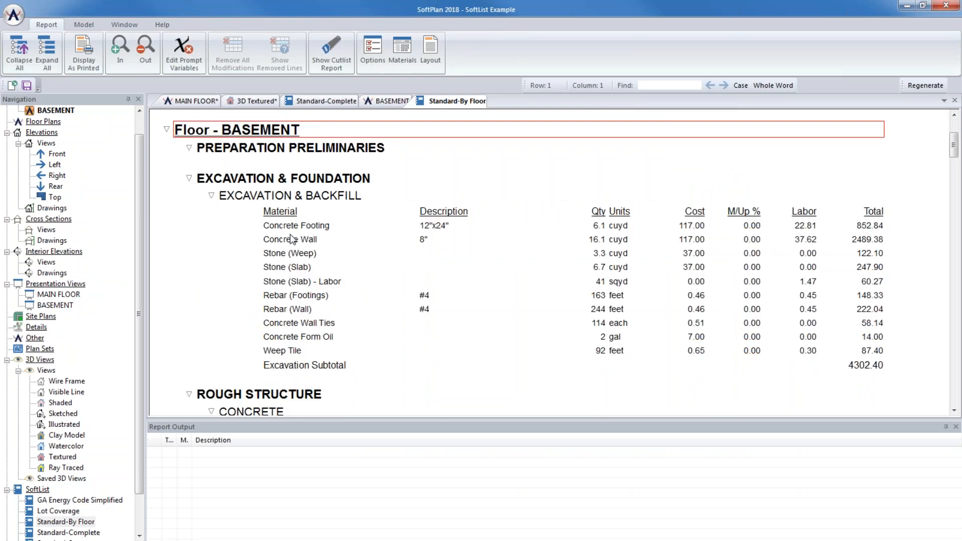
pyautogui.scroll(-4, 289, 281)
pyautogui.scroll(-7, 289, 280)
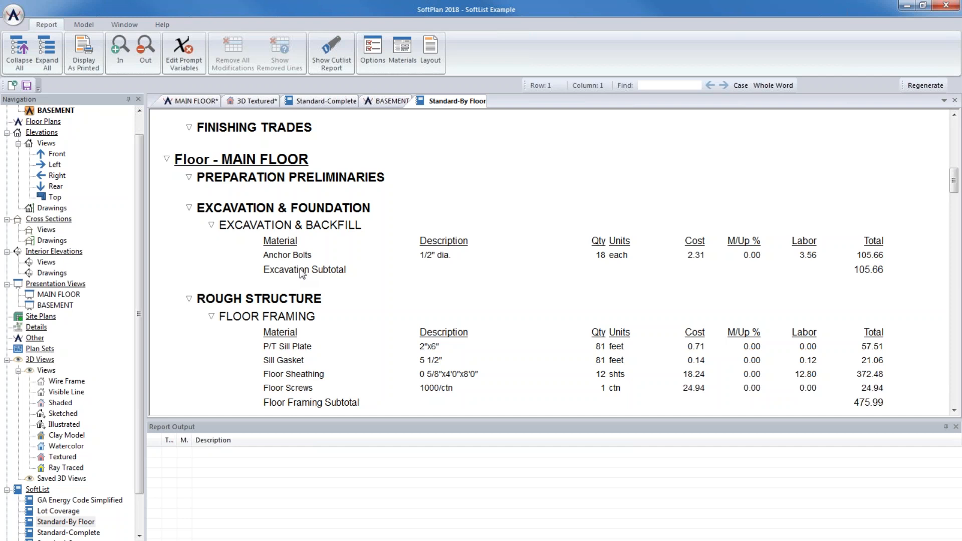
pyautogui.scroll(-5, 303, 273)
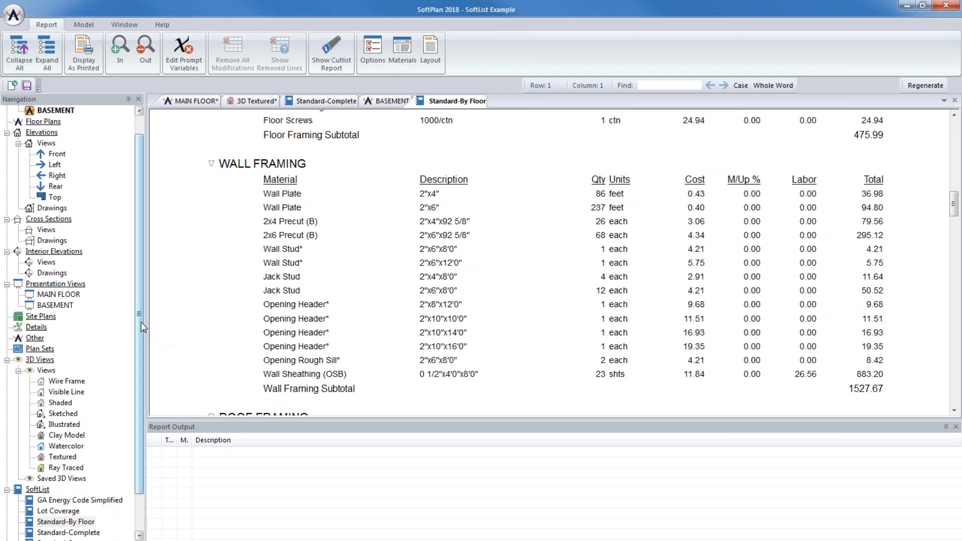
# Open the Standard-Summary report and compare its cost columns with those of the Standard-Complete report.
pyautogui.moveTo(141, 323); pyautogui.dragTo(141, 366)
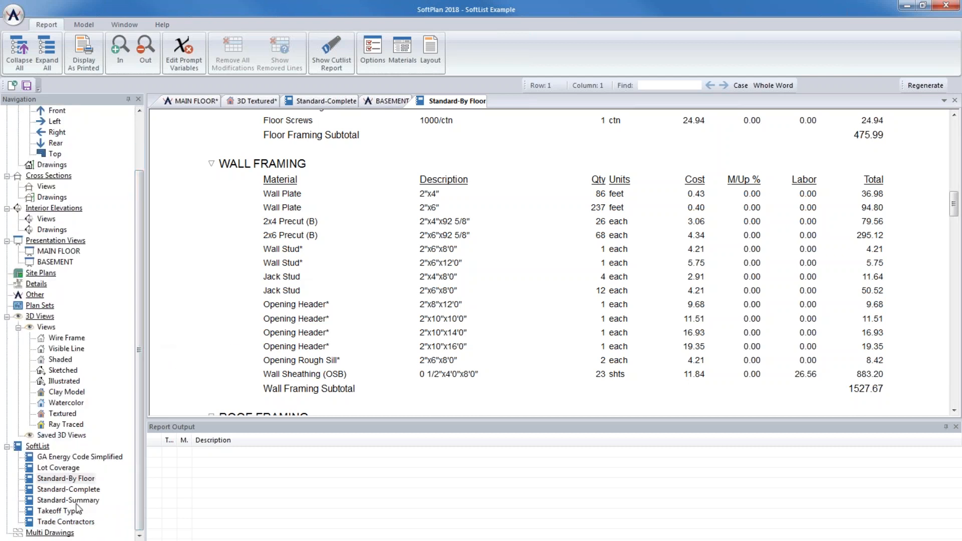
pyautogui.doubleClick(74, 500)
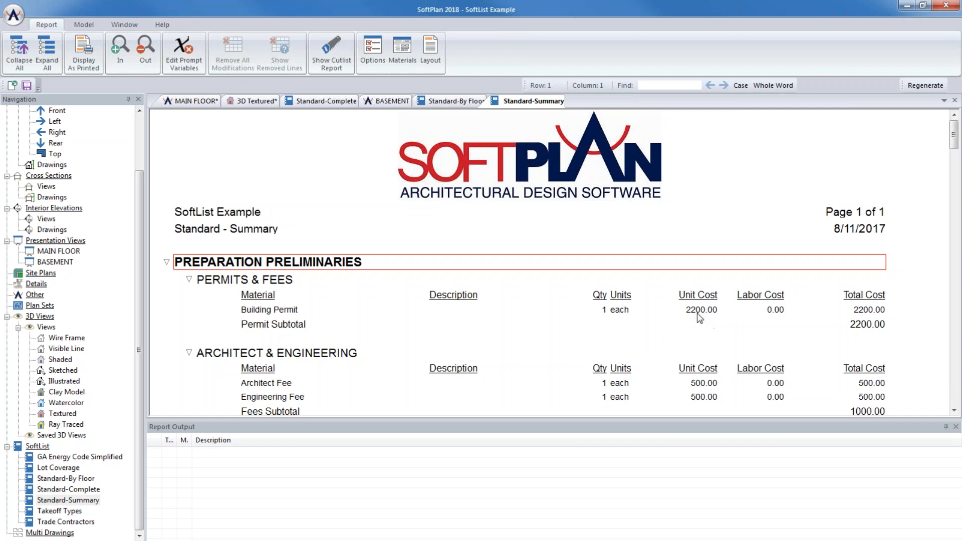
pyautogui.click(308, 105)
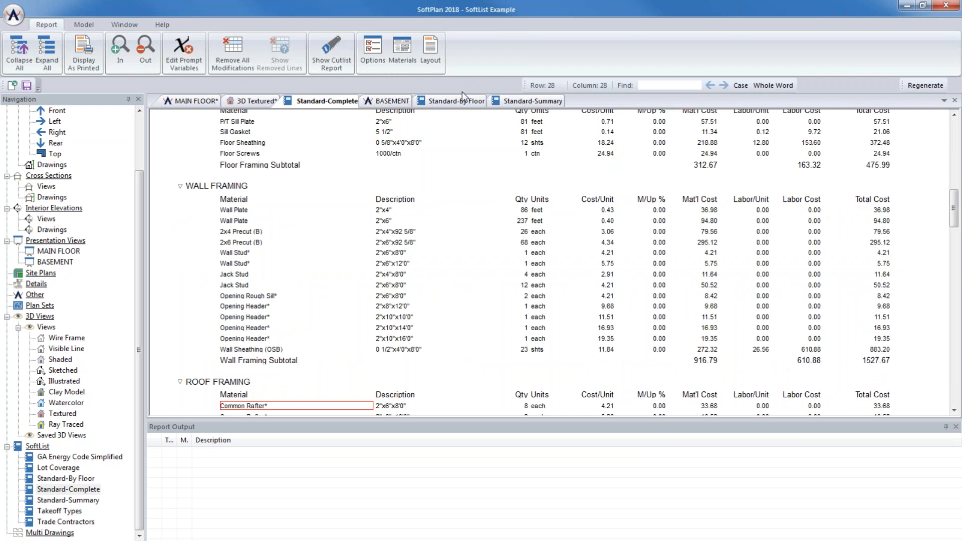
pyautogui.click(529, 101)
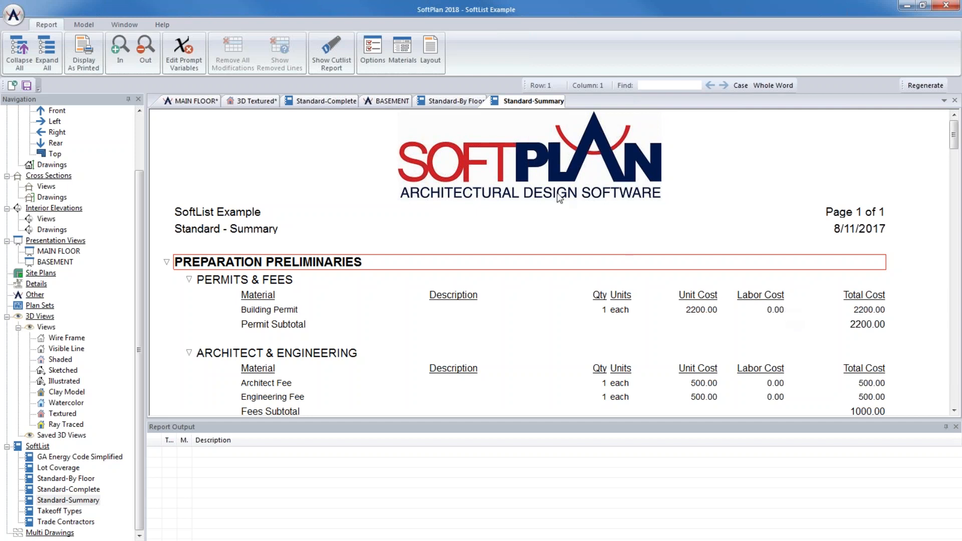
# Close the Standard-Summary and Standard-By Floor reports and return to the Standard-Complete report.
pyautogui.rightClick(534, 102)
pyautogui.click(546, 121)
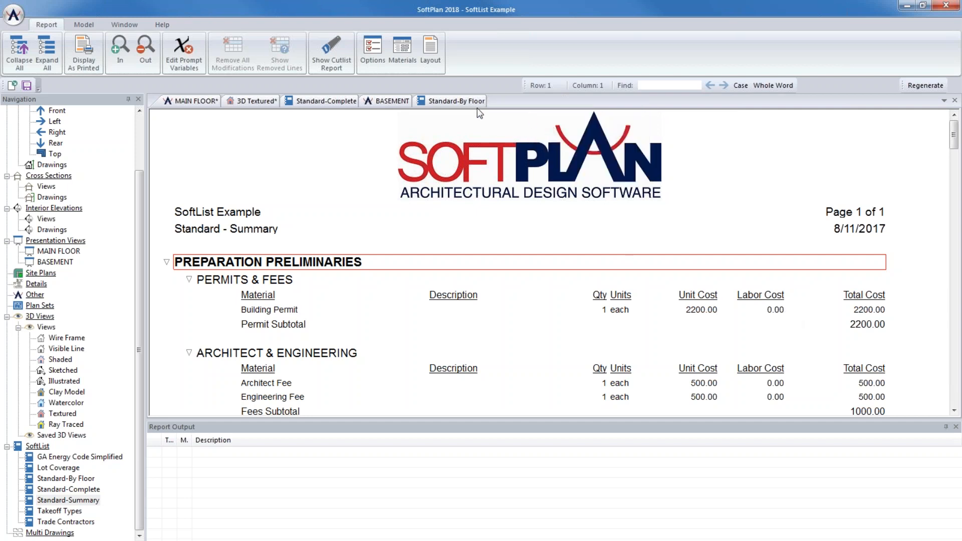
pyautogui.rightClick(462, 103)
pyautogui.click(489, 122)
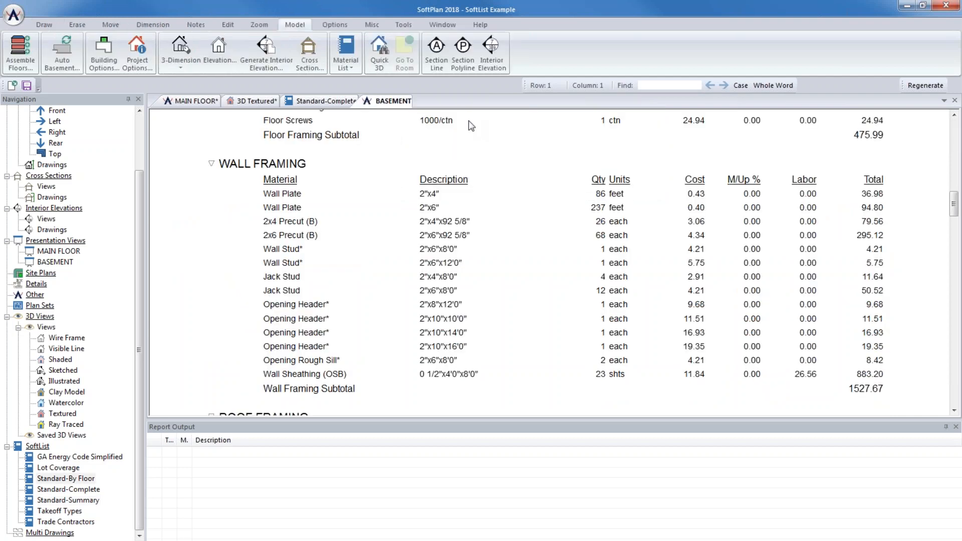
pyautogui.click(328, 102)
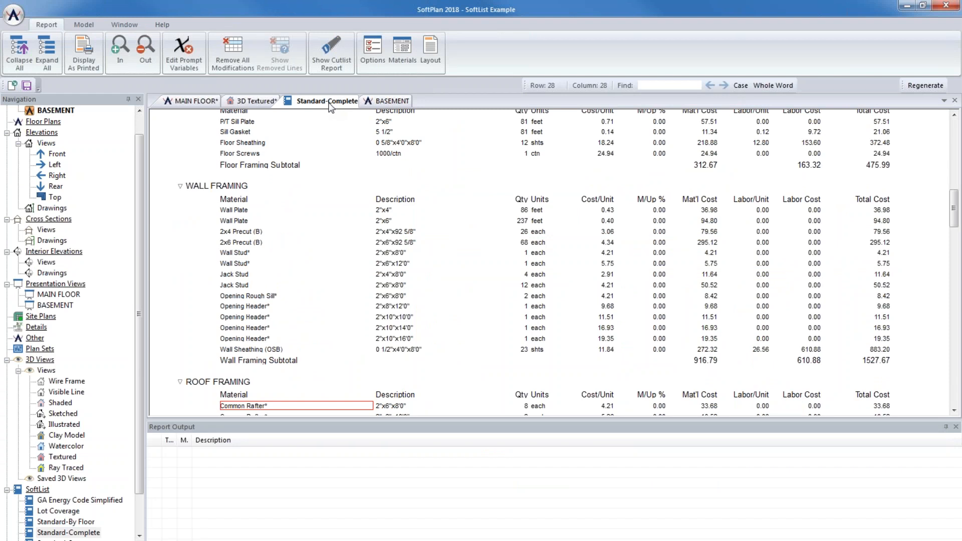
pyautogui.scroll(-2, 139, 439)
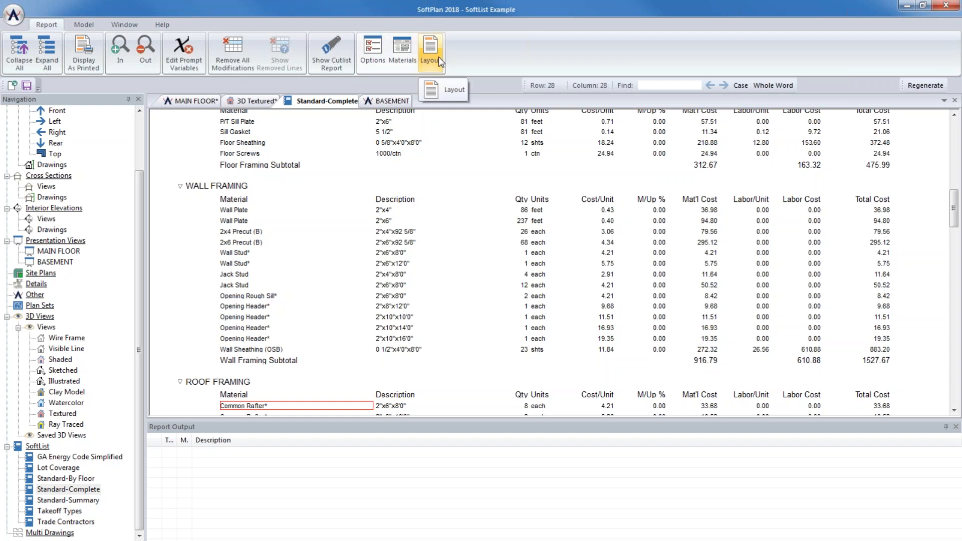
# Open the Concrete Footing material's setup from the Standard report's materials list.
pyautogui.click(402, 59)
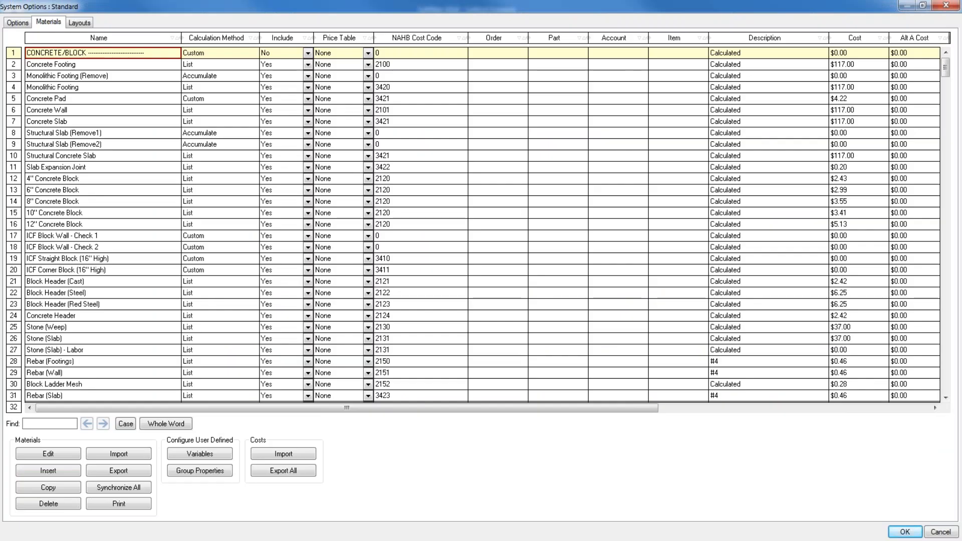
pyautogui.click(62, 67)
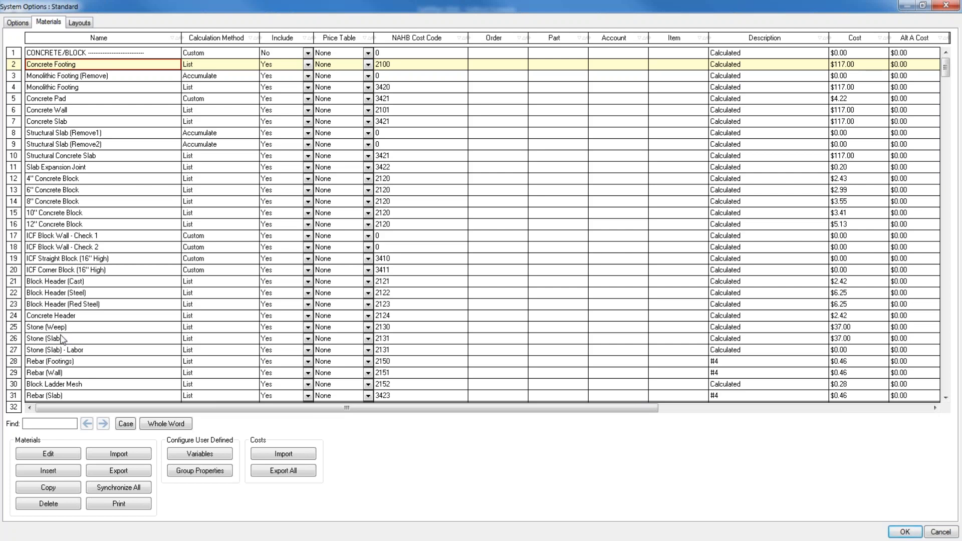
pyautogui.click(48, 455)
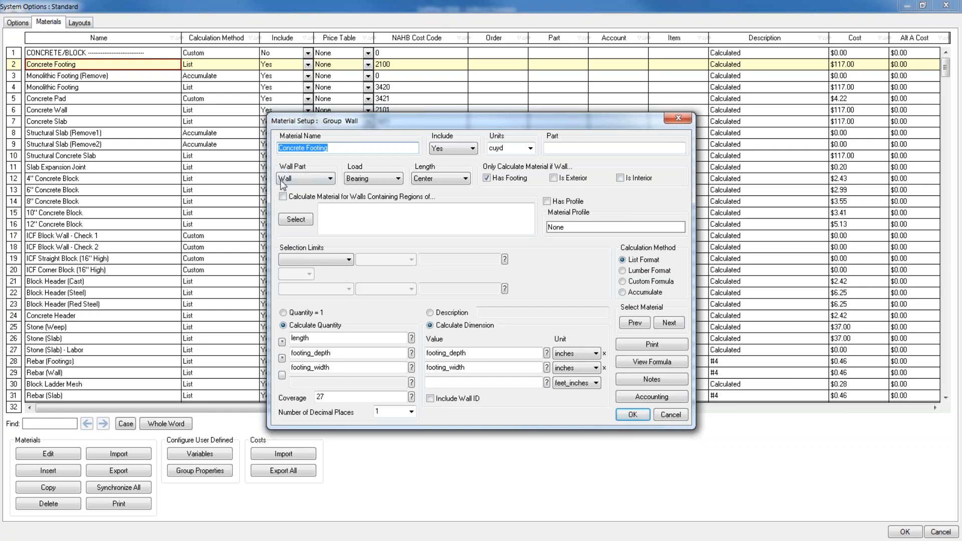
# Examine the Concrete Footing material's Wall Part choices and its Calculate Quantity variables.
pyautogui.click(311, 179)
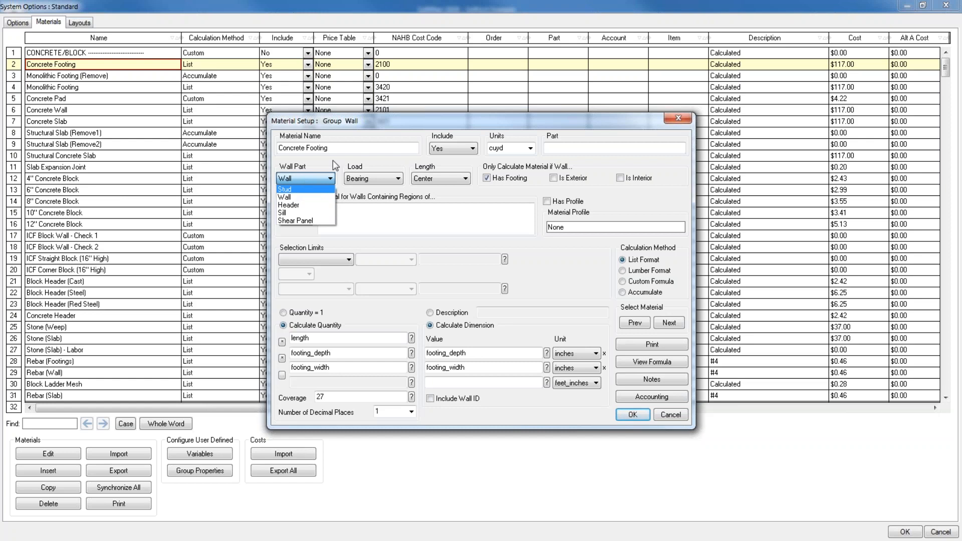
pyautogui.click(324, 179)
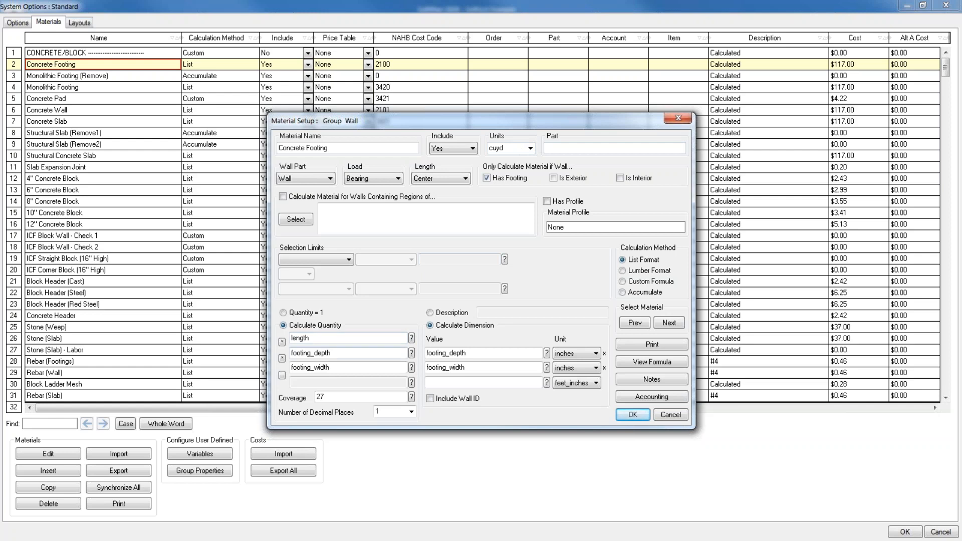
pyautogui.click(341, 368)
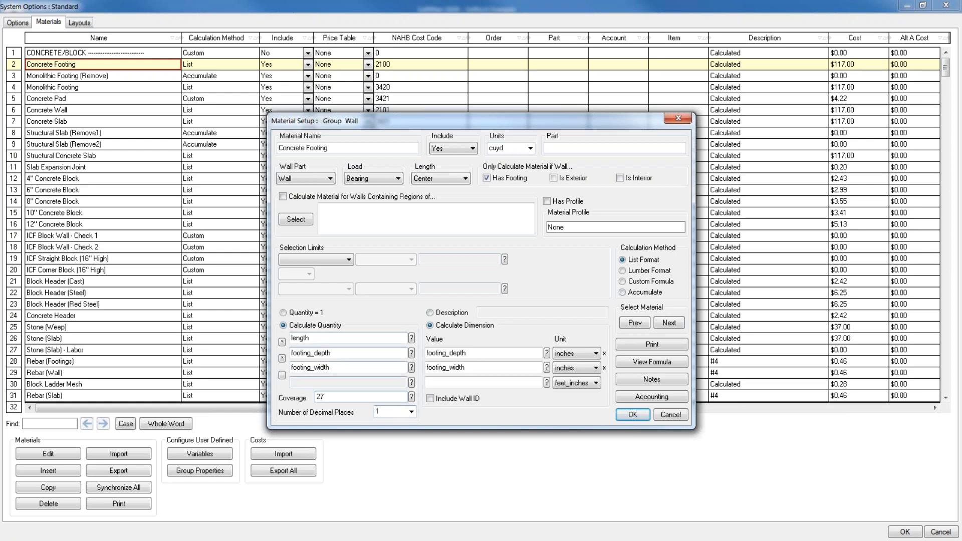
# Set the Concrete Footing units to feet and remove footing_depth and footing_width from its quantity calculation, leaving only length.
pyautogui.click(530, 149)
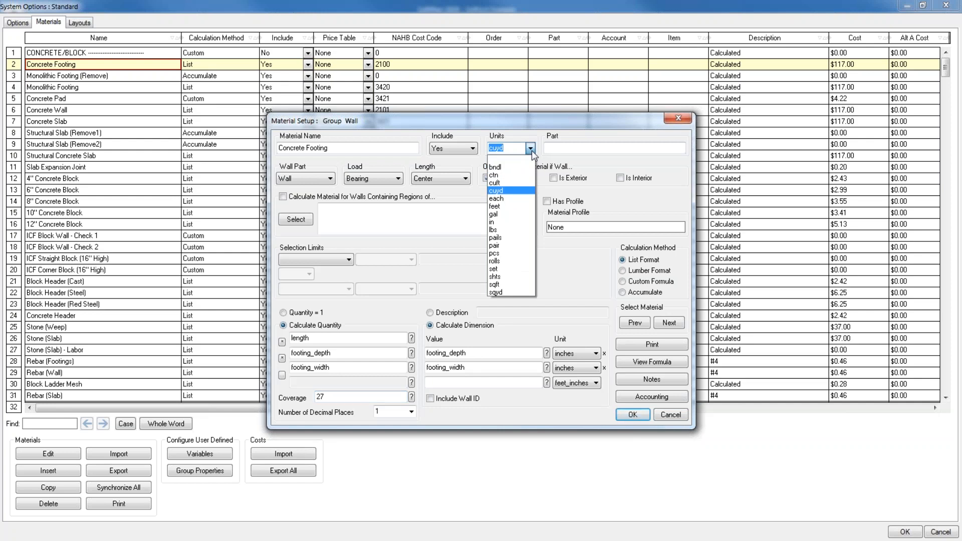
pyautogui.click(501, 206)
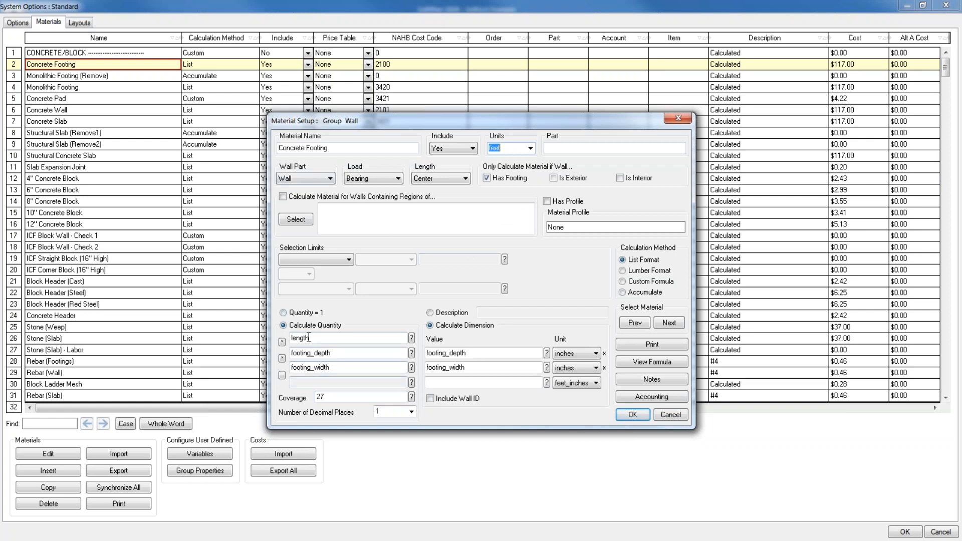
pyautogui.click(283, 359)
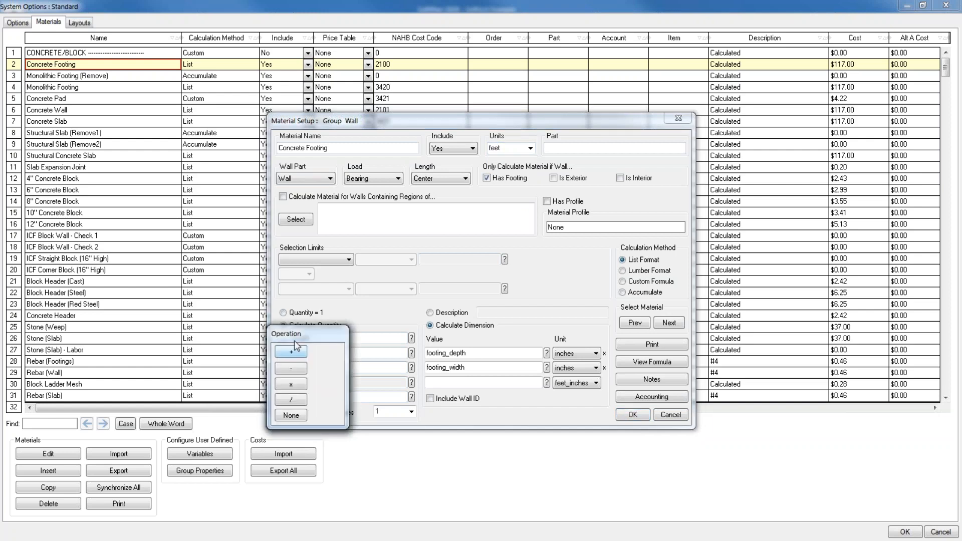
pyautogui.moveTo(305, 337); pyautogui.dragTo(401, 313)
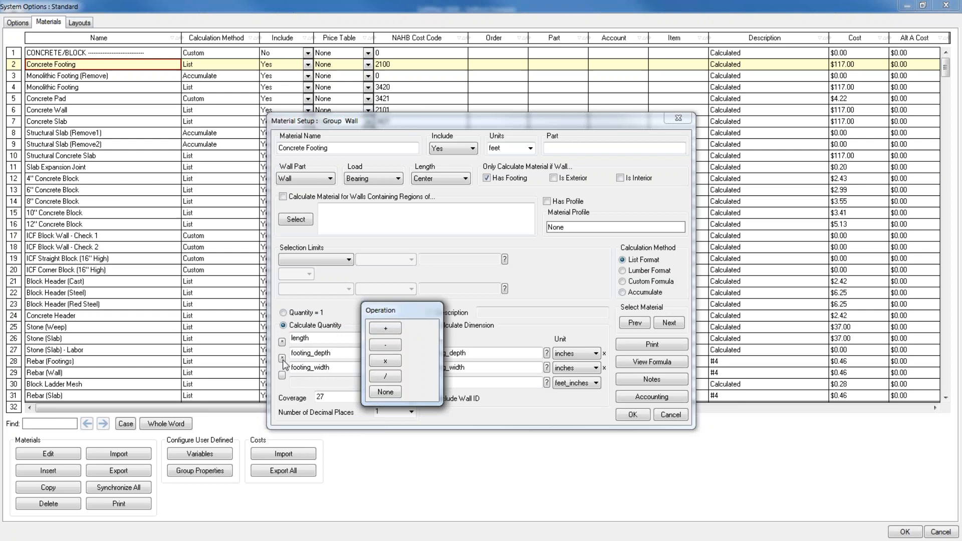
pyautogui.click(395, 395)
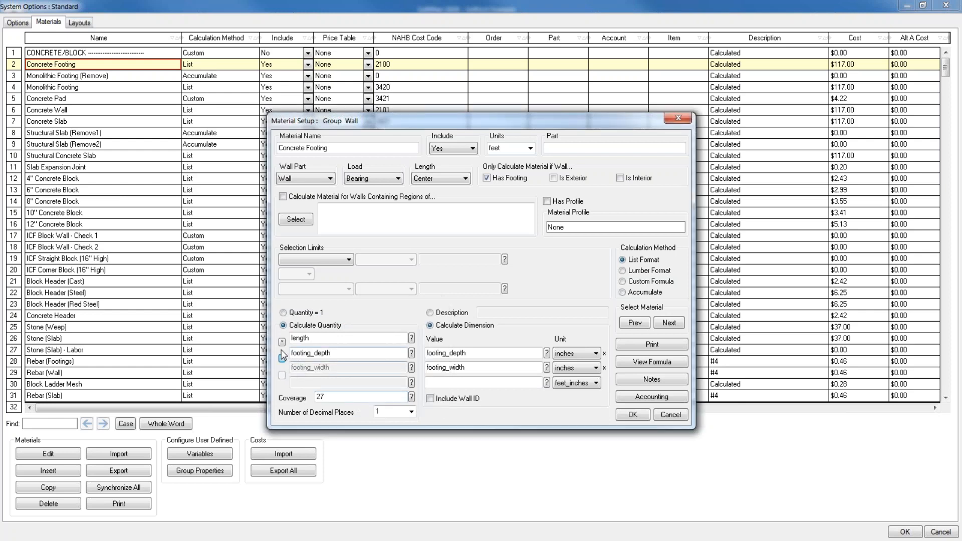
pyautogui.click(282, 343)
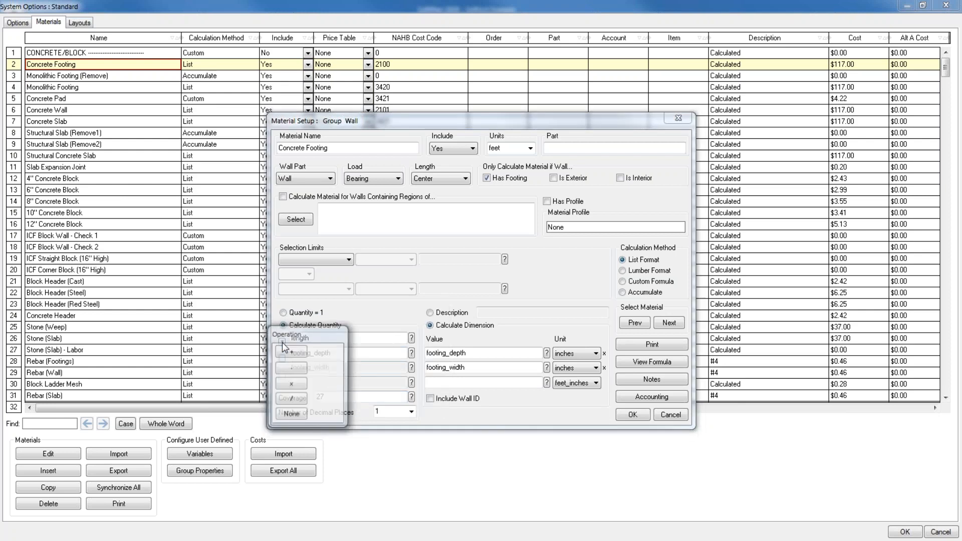
pyautogui.click(292, 414)
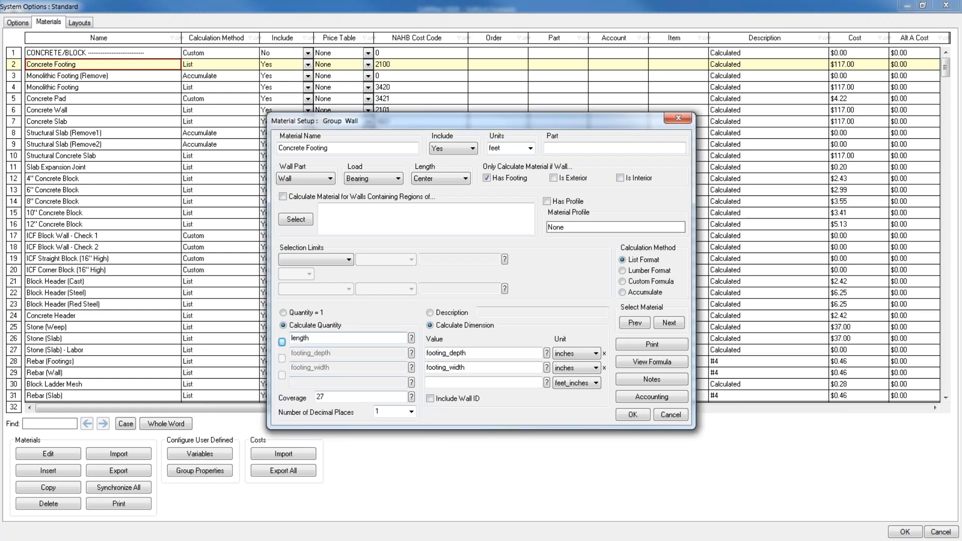
# Clear the Concrete Footing coverage, set its decimal places to 0, save the changes and close the Standard system options.
pyautogui.doubleClick(321, 398)
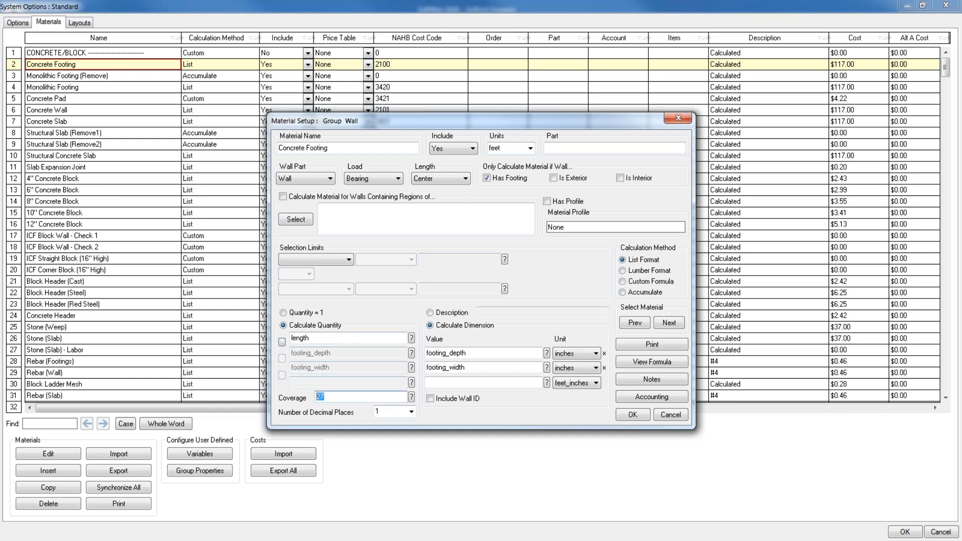
pyautogui.press('BackSpace')
pyautogui.click(411, 412)
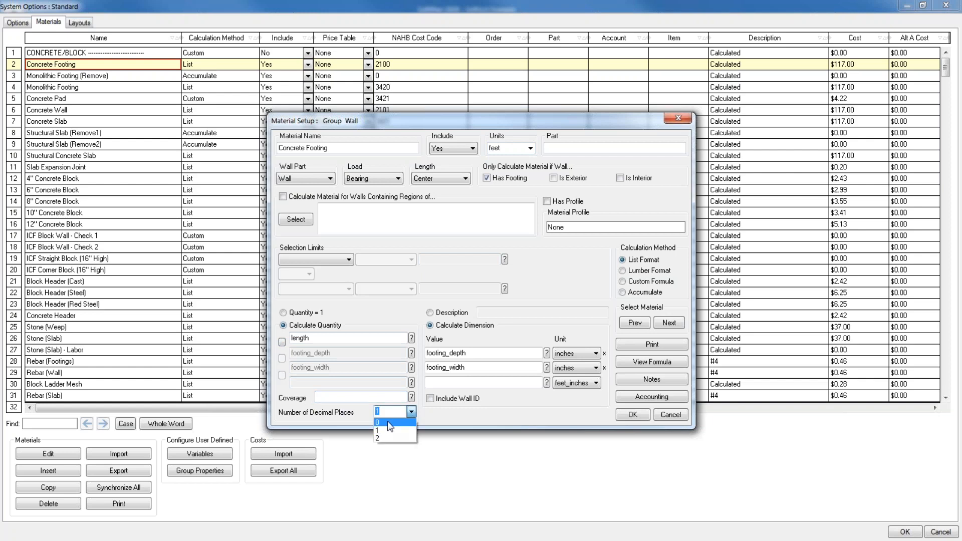
pyautogui.click(387, 422)
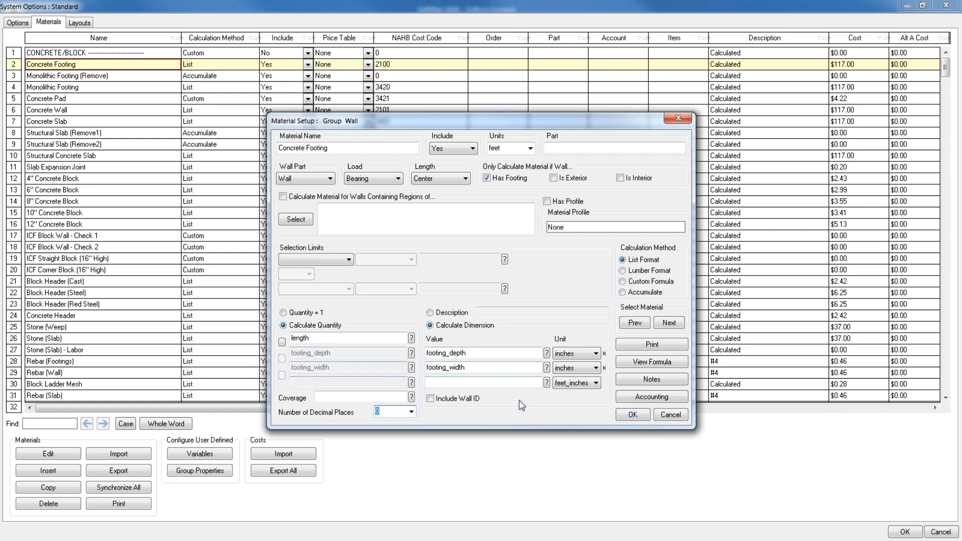
pyautogui.click(636, 415)
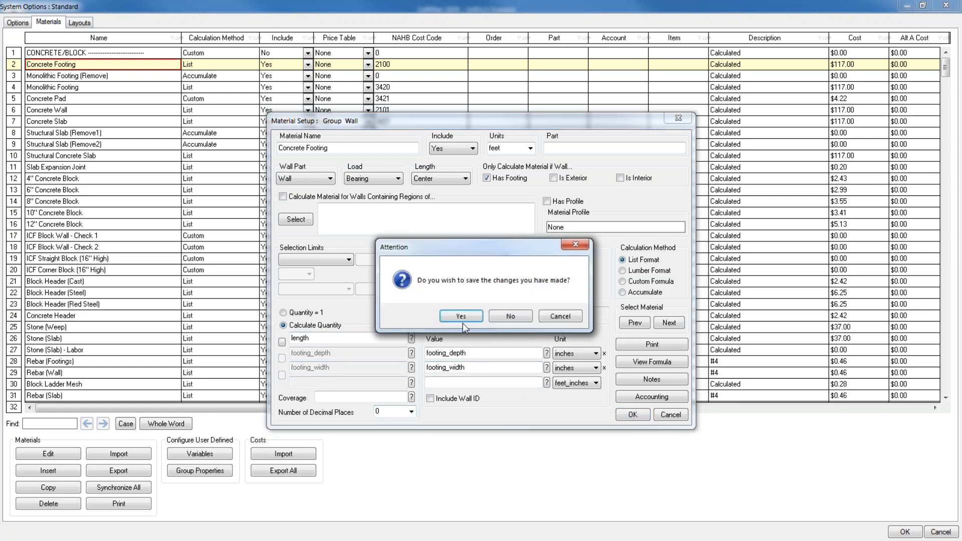
pyautogui.click(460, 317)
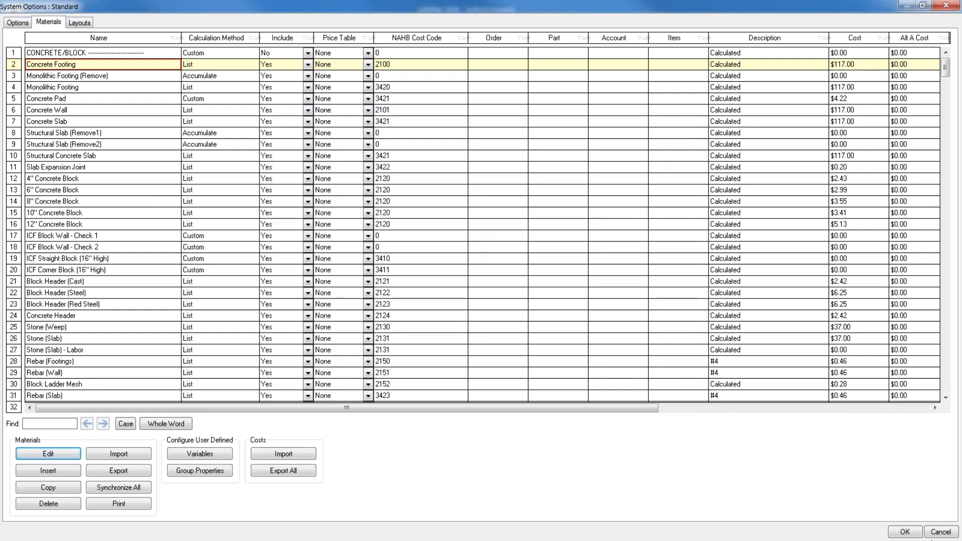
pyautogui.click(907, 531)
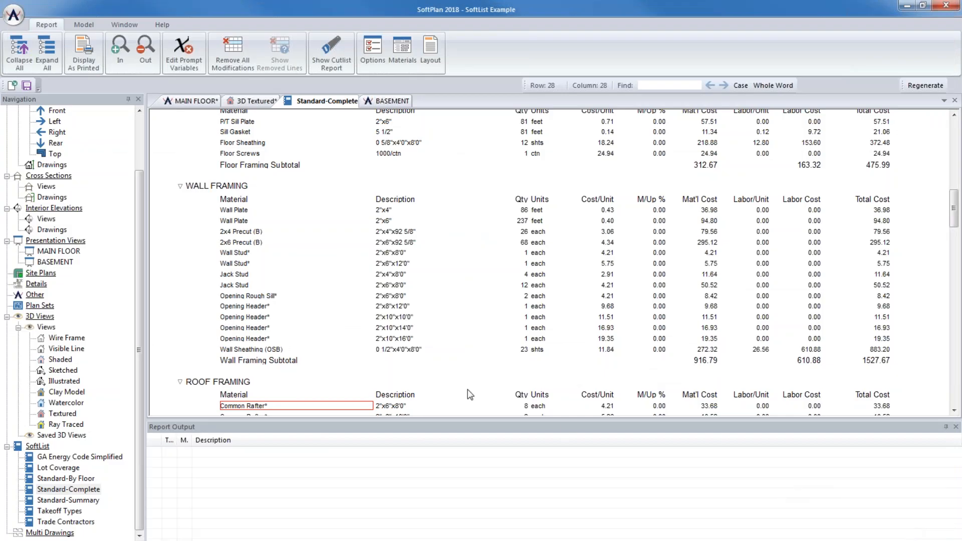
# Open the Concrete Footing material's setup directly from its line under Excavation & Backfill in the Standard-Complete report.
pyautogui.click(311, 245)
pyautogui.scroll(3, 311, 246)
pyautogui.scroll(15, 313, 253)
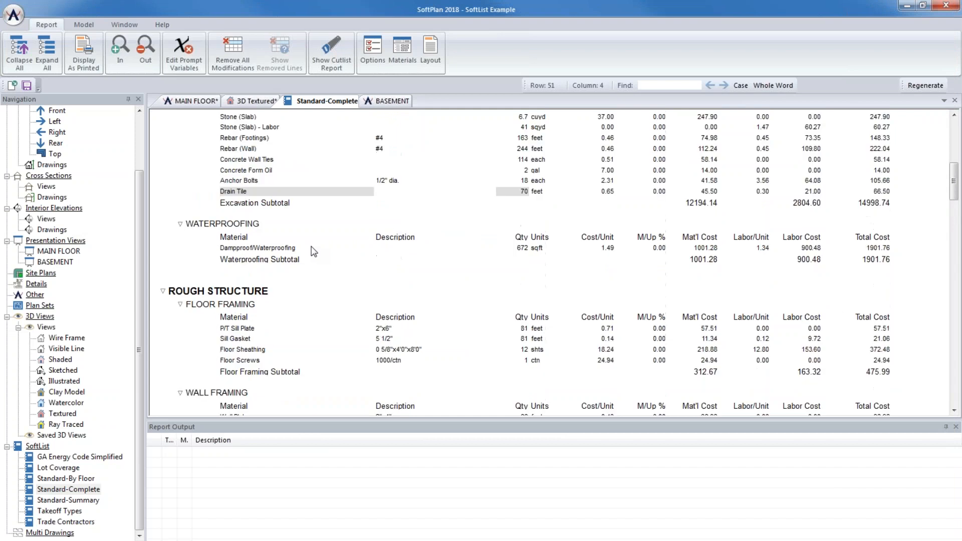
pyautogui.scroll(-2, 311, 259)
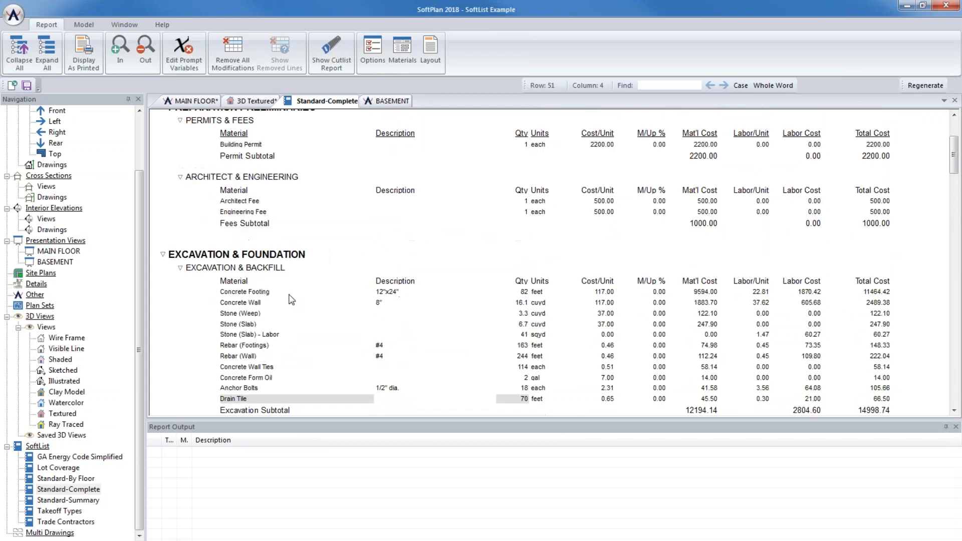
pyautogui.click(536, 293)
pyautogui.press('Left')
pyautogui.rightClick(242, 299)
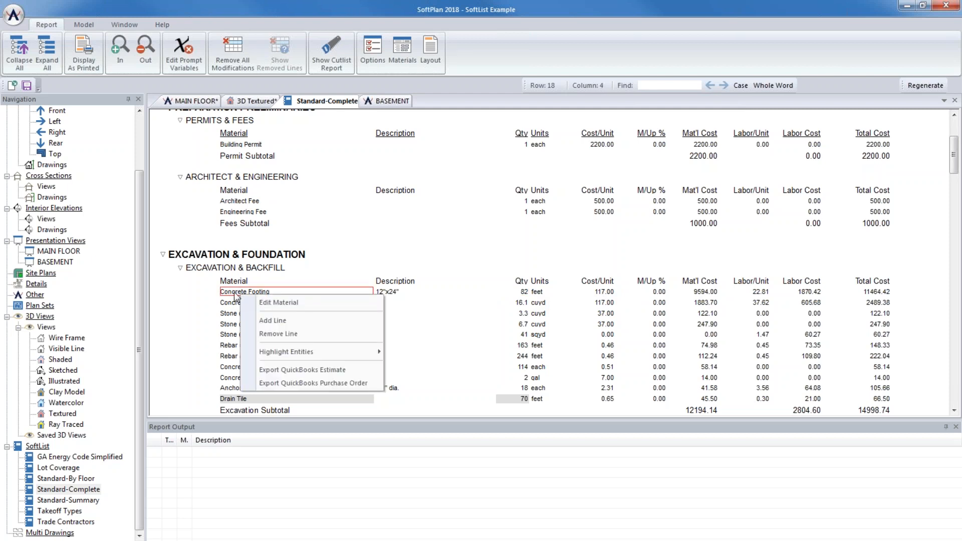
pyautogui.click(290, 303)
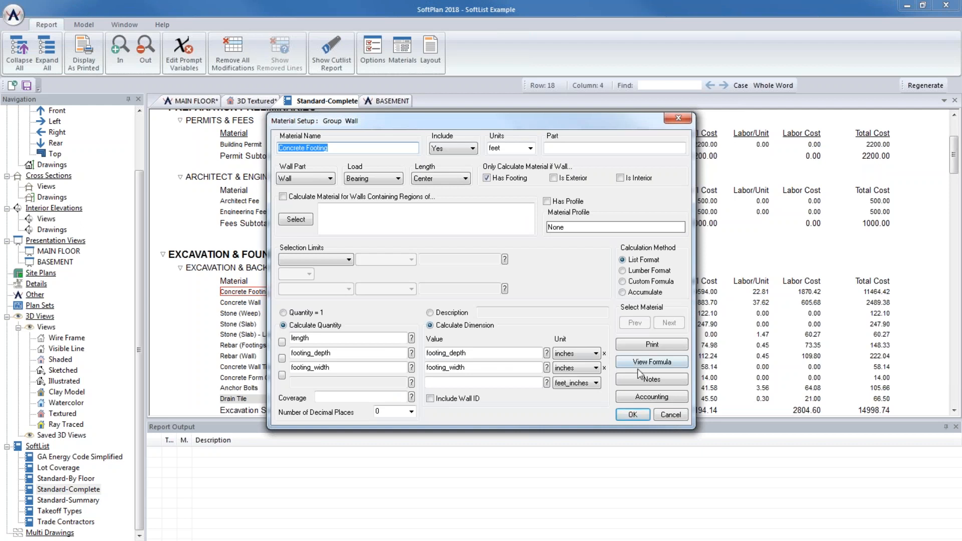
# Set the Concrete Footing cost to $8.50 in its accounting information.
pyautogui.click(660, 396)
pyautogui.moveTo(471, 128); pyautogui.dragTo(310, 113)
pyautogui.doubleClick(392, 168)
pyautogui.doubleClick(400, 170)
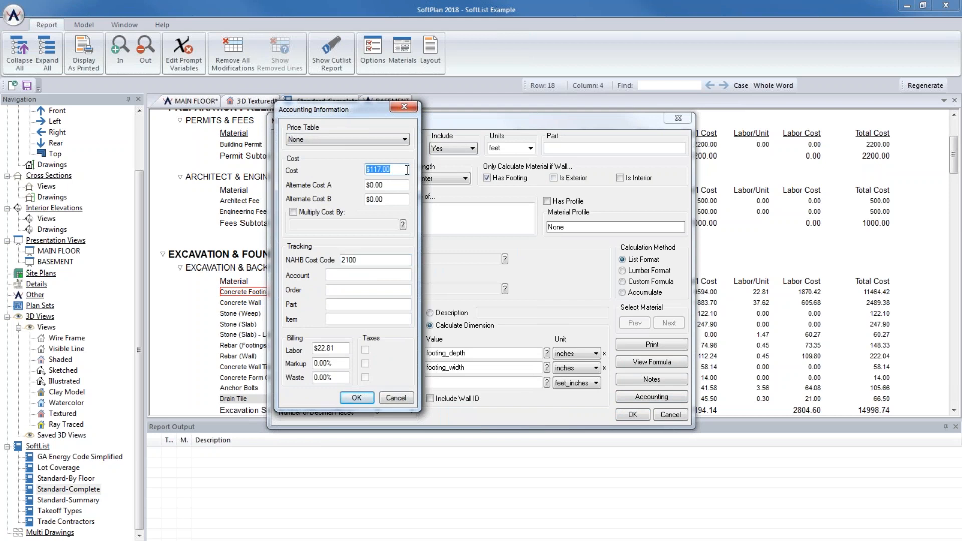
pyautogui.write('80.')
pyautogui.write('5')
pyautogui.press('BackSpace')
pyautogui.press('BackSpace')
pyautogui.press('BackSpace')
pyautogui.write('.5')
# Set the Concrete Footing labor billing to $1.60 and save the material changes.
pyautogui.doubleClick(335, 349)
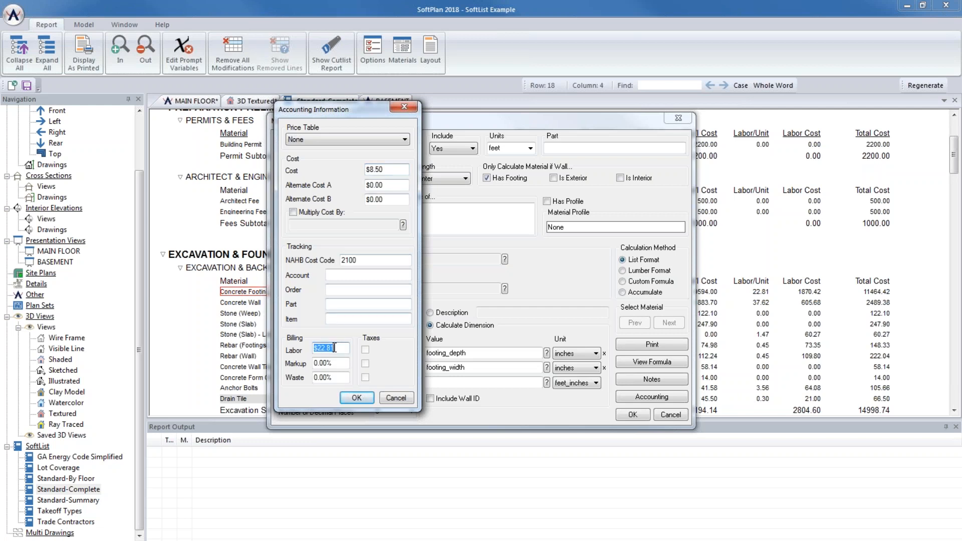
pyautogui.write('16')
pyautogui.press('BackSpace')
pyautogui.write('.6')
pyautogui.click(357, 397)
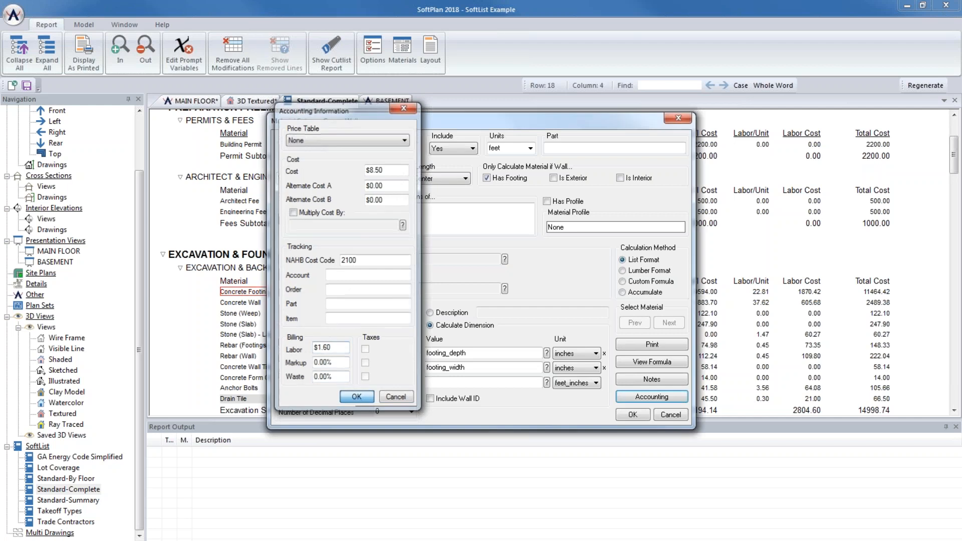
pyautogui.click(633, 415)
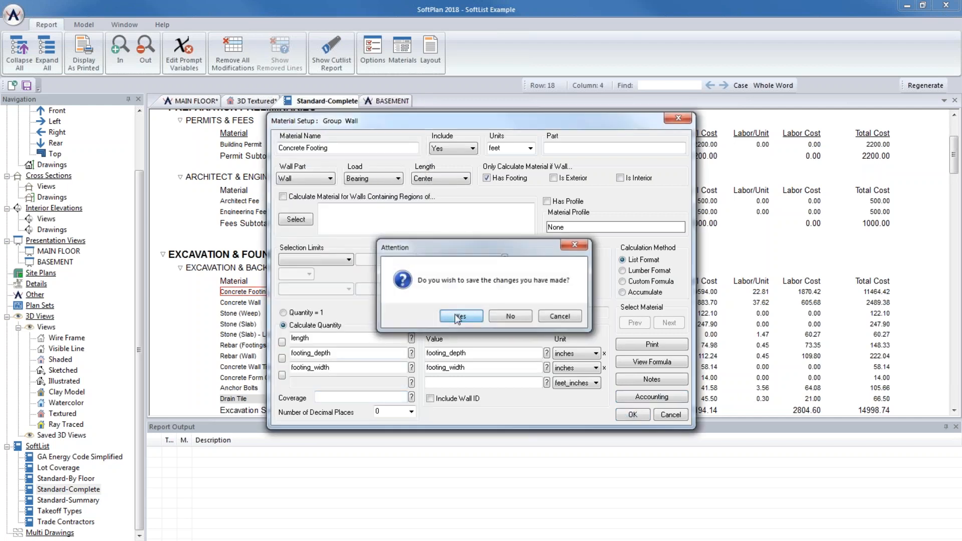
pyautogui.click(397, 315)
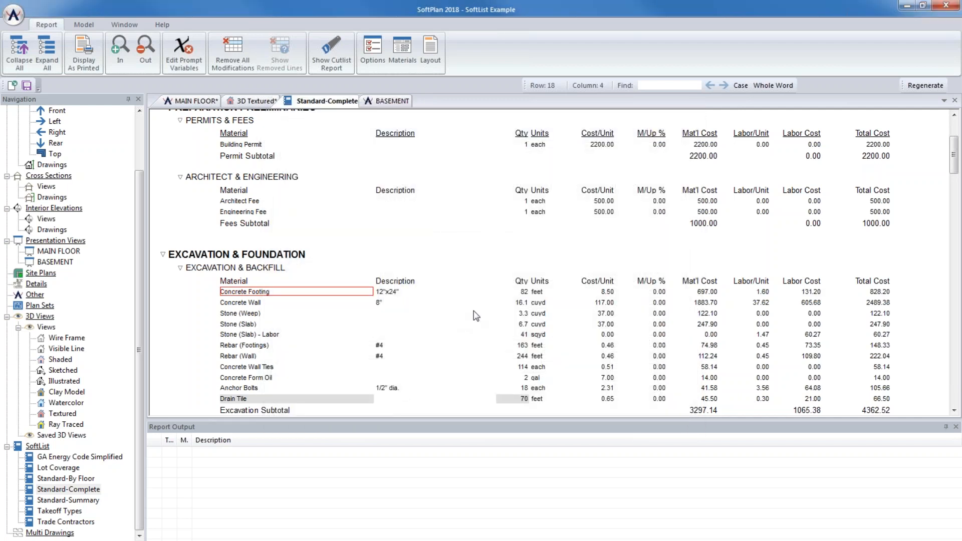
# Examine the Concrete Footing line's unit cost and unit labor in the report, and the floors offered for highlighting its entities.
pyautogui.click(603, 293)
pyautogui.click(767, 294)
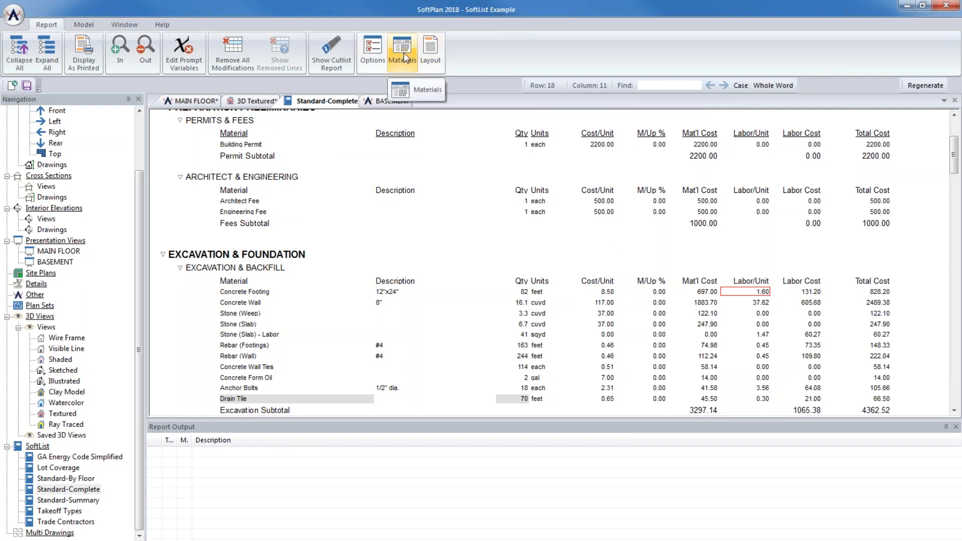
pyautogui.rightClick(248, 291)
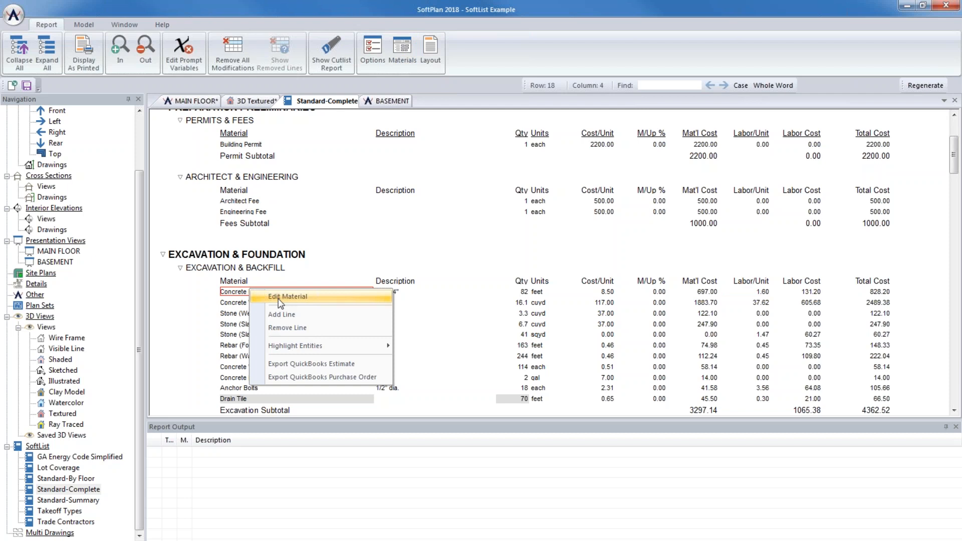
pyautogui.click(300, 270)
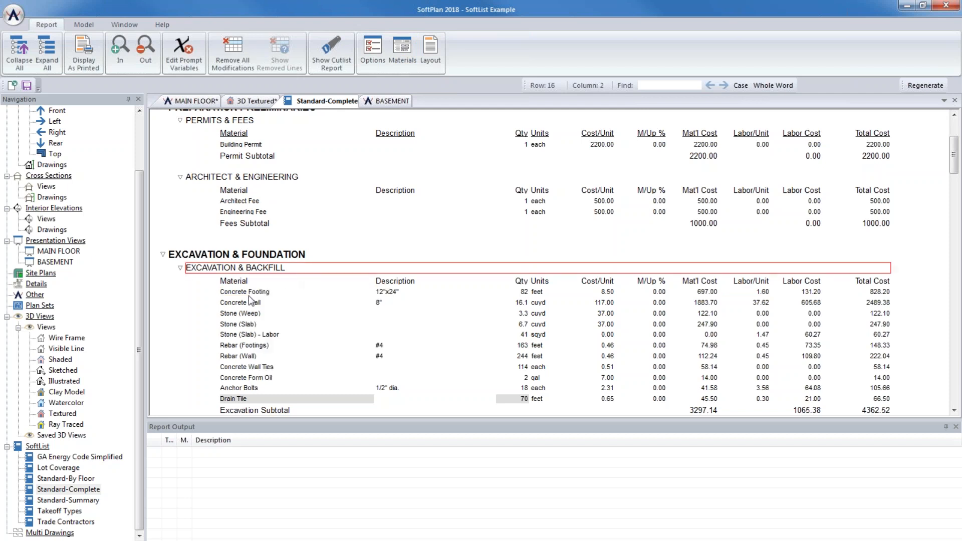
pyautogui.rightClick(249, 295)
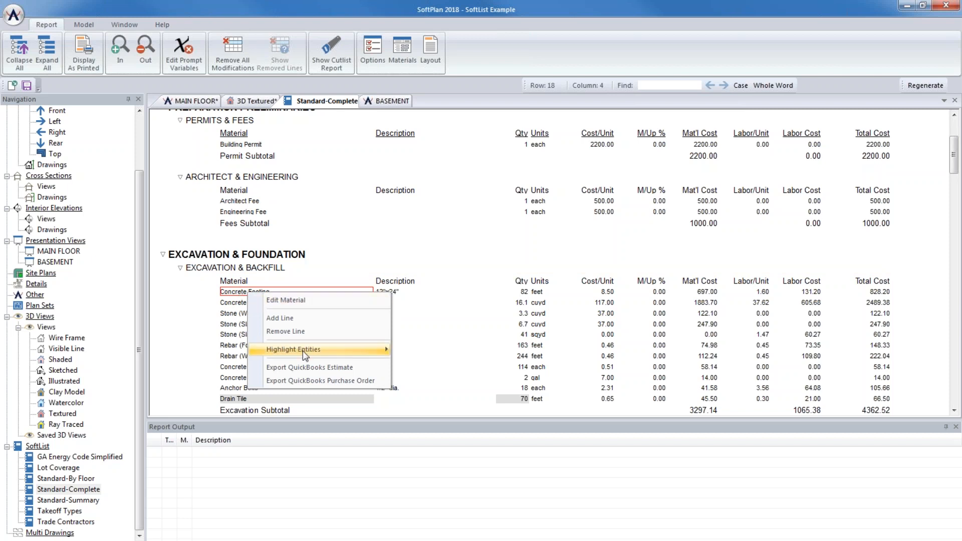
pyautogui.moveTo(304, 352)
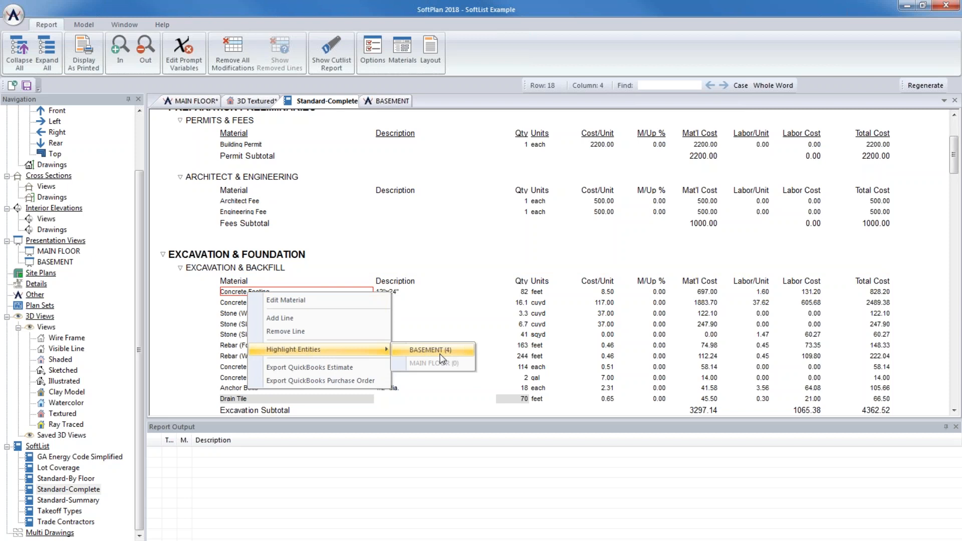
pyautogui.click(445, 307)
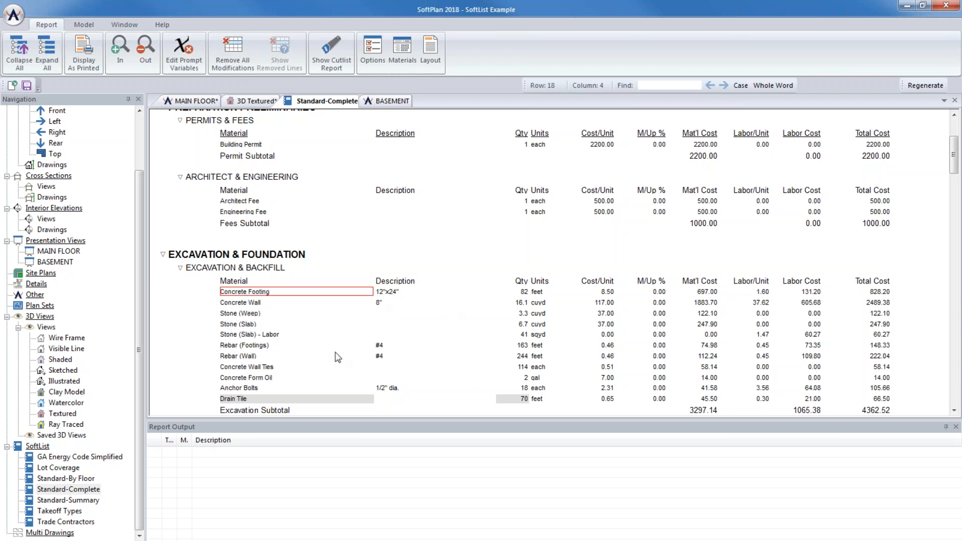
# Highlight the entities that produce the Drain Tile quantity on the BASEMENT drawing.
pyautogui.scroll(-3, 338, 357)
pyautogui.moveTo(512, 297)
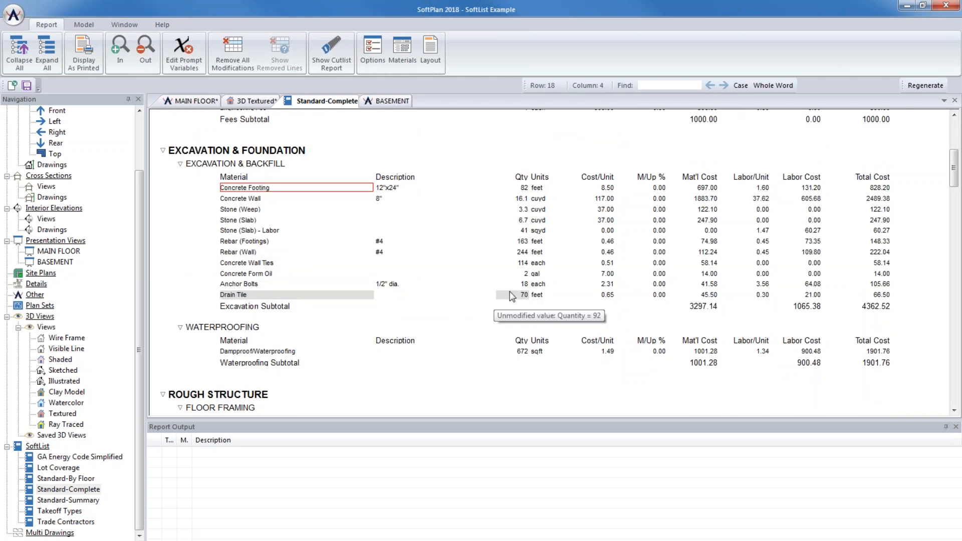
pyautogui.rightClick(238, 294)
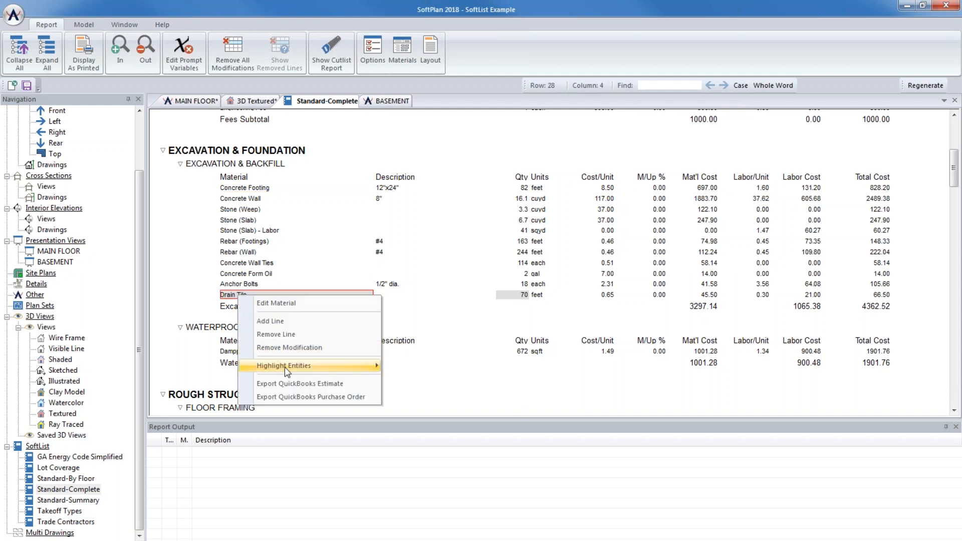
pyautogui.moveTo(285, 367)
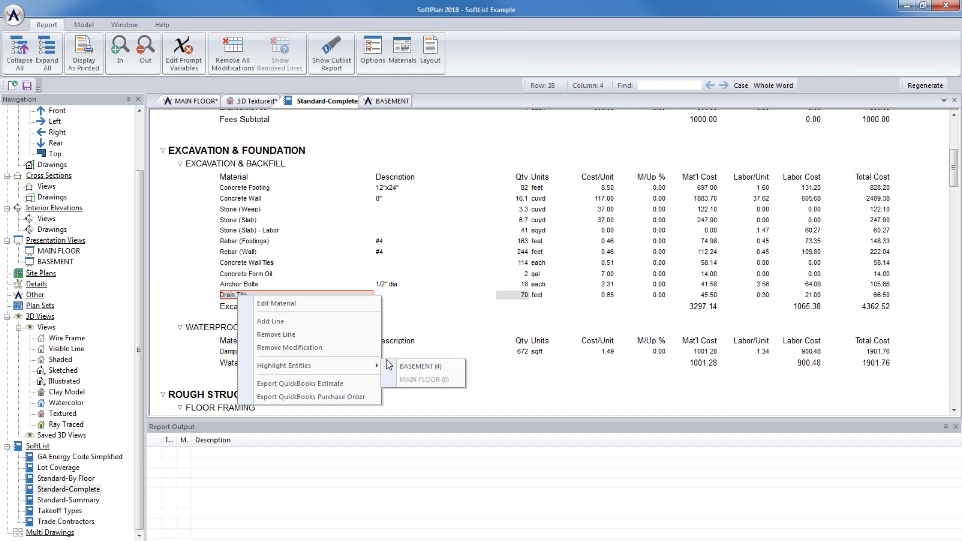
pyautogui.click(413, 367)
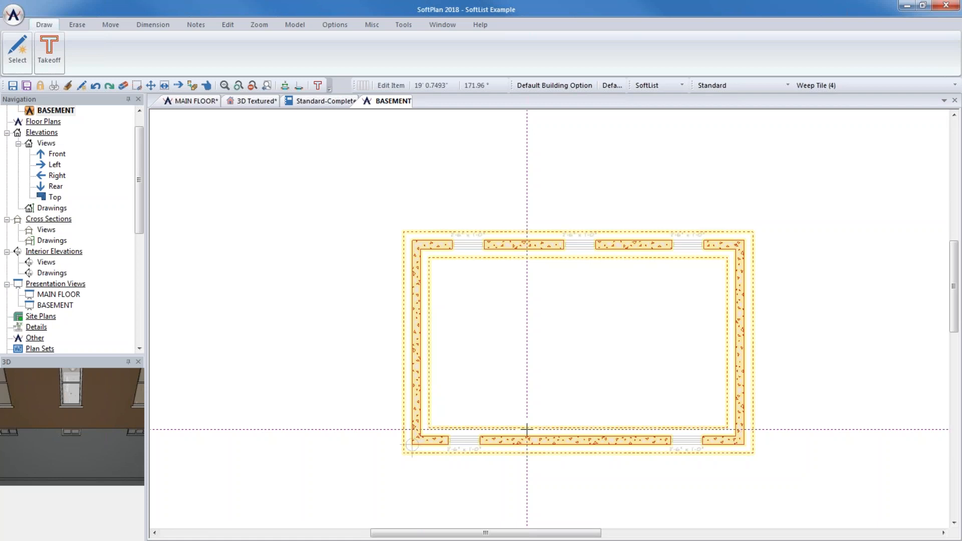
# Clear the Weep Tile highlighting by resetting the material choice to Select Material, keeping the basement plan in SoftList mode.
pyautogui.click(746, 85)
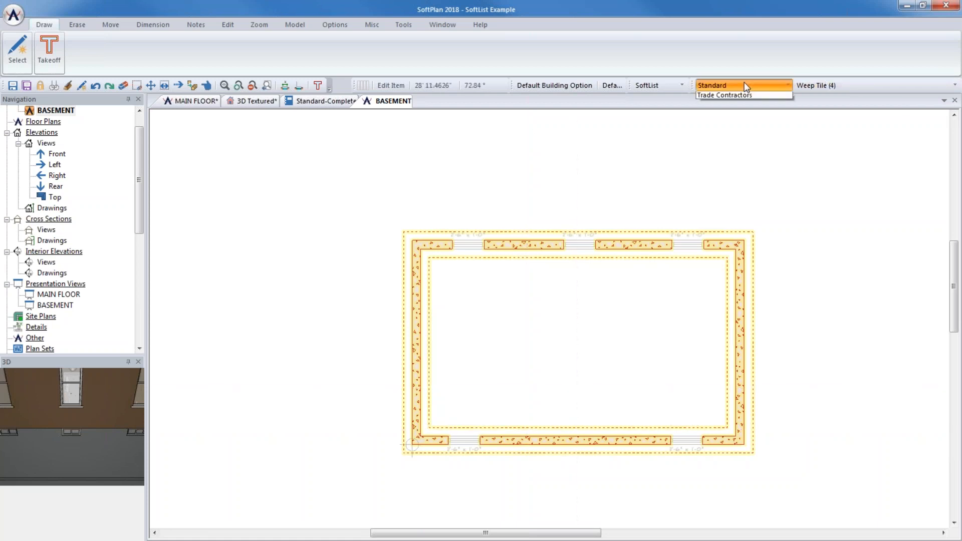
pyautogui.click(825, 86)
pyautogui.click(825, 86)
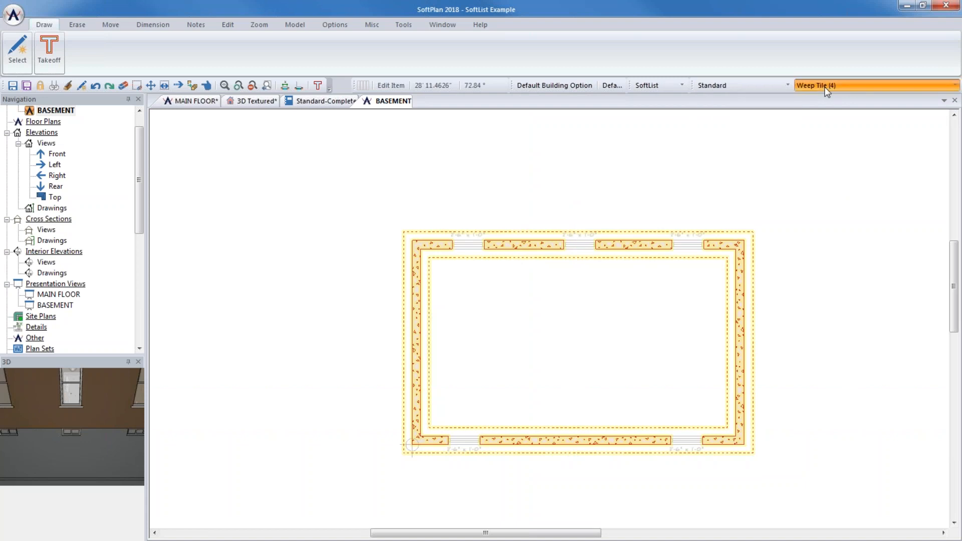
pyautogui.click(826, 96)
pyautogui.click(665, 85)
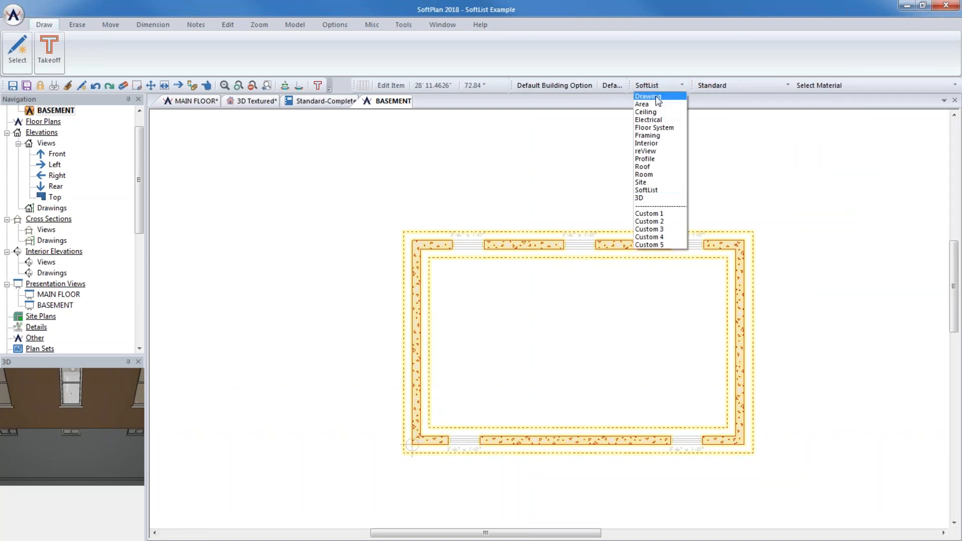
pyautogui.click(651, 95)
pyautogui.click(852, 85)
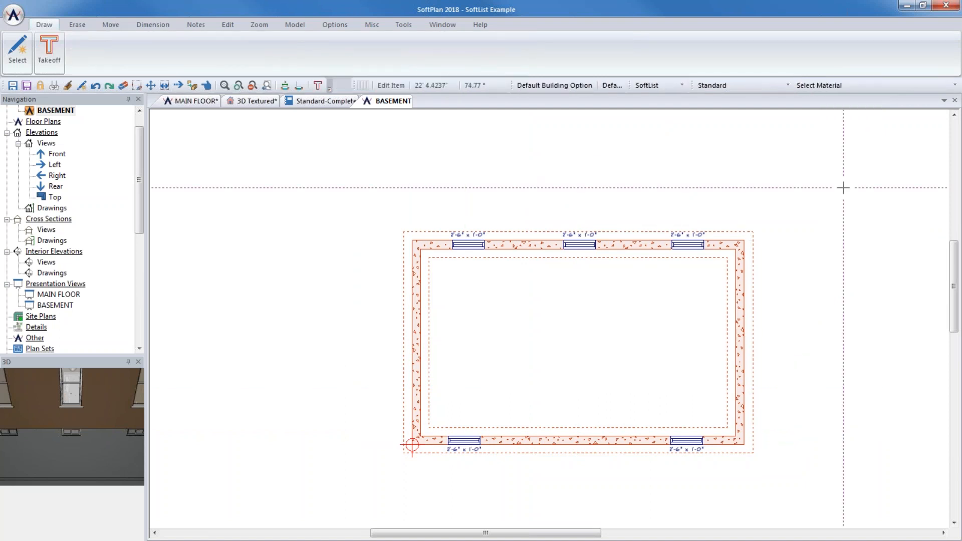
# Start a Takeoff with the blue wide highlighter, using the Manual Trace polygon method.
pyautogui.click(53, 59)
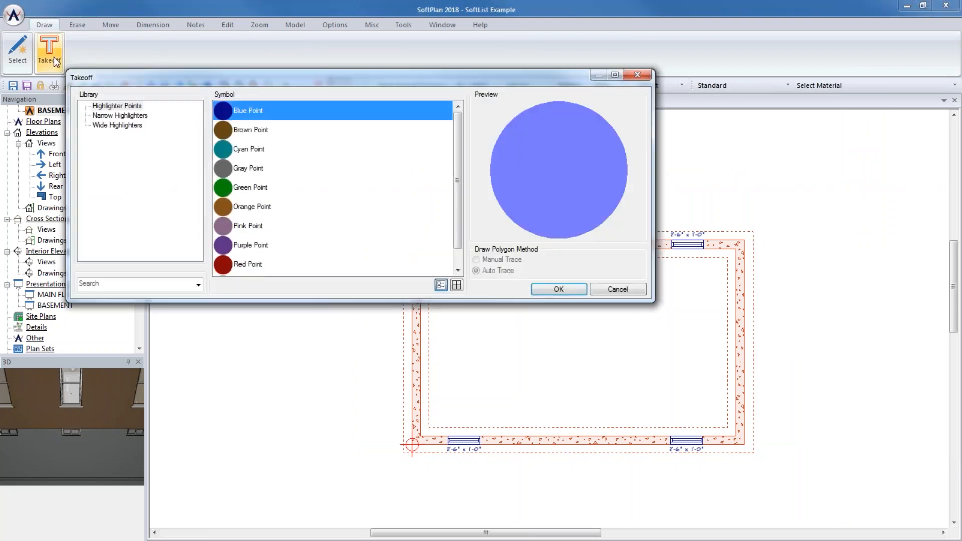
pyautogui.click(111, 116)
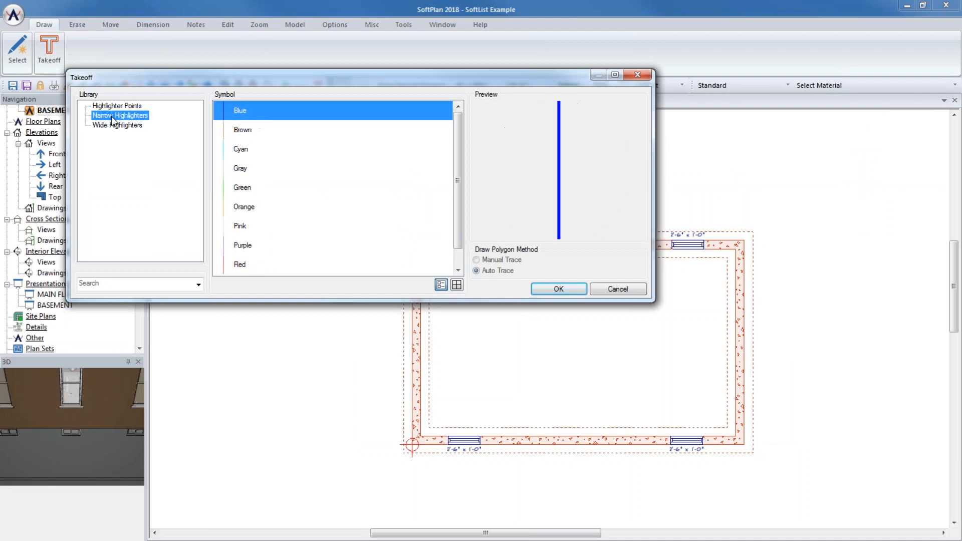
pyautogui.click(113, 126)
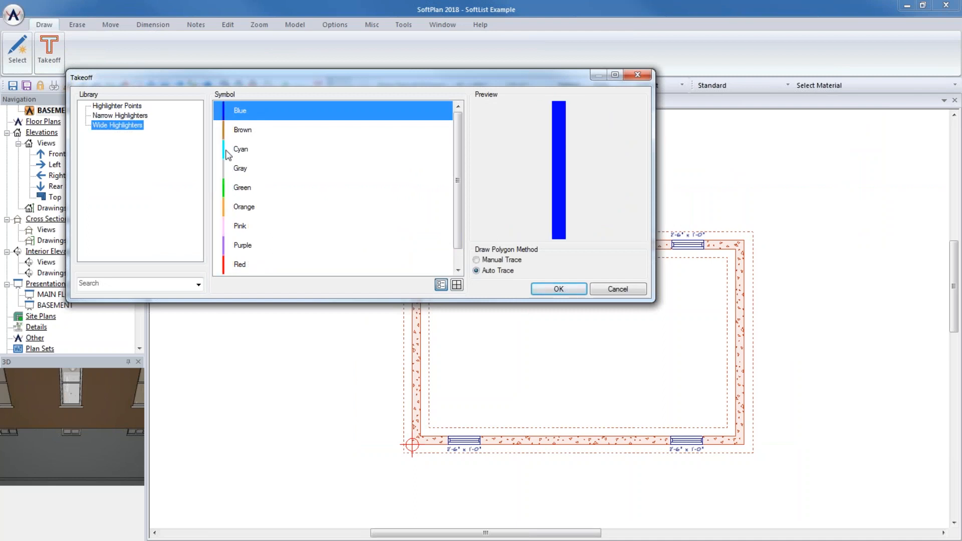
pyautogui.click(498, 260)
pyautogui.click(568, 290)
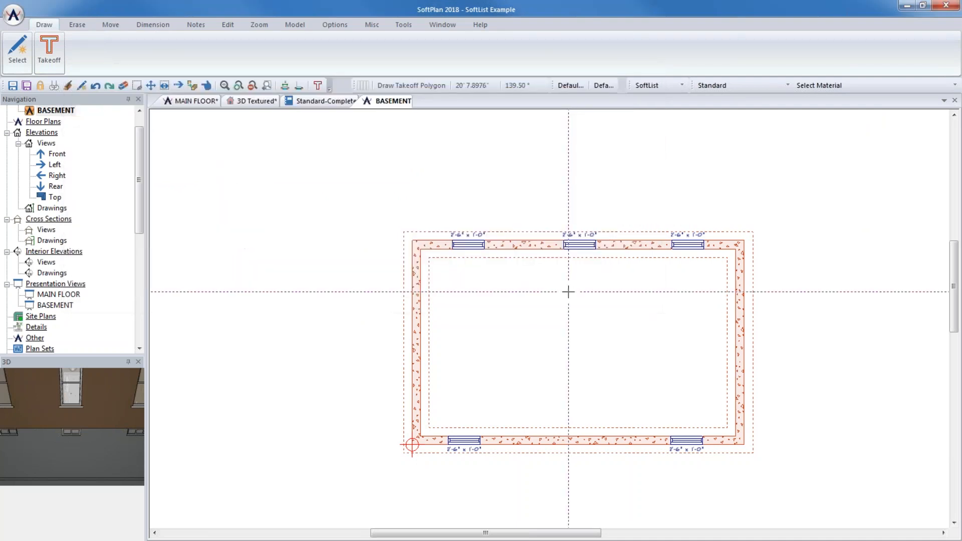
# Trace the takeoff highlighter just outside the basement footing along its left, upper and right sides, leaving the lower side open.
pyautogui.click(394, 453)
pyautogui.click(394, 219)
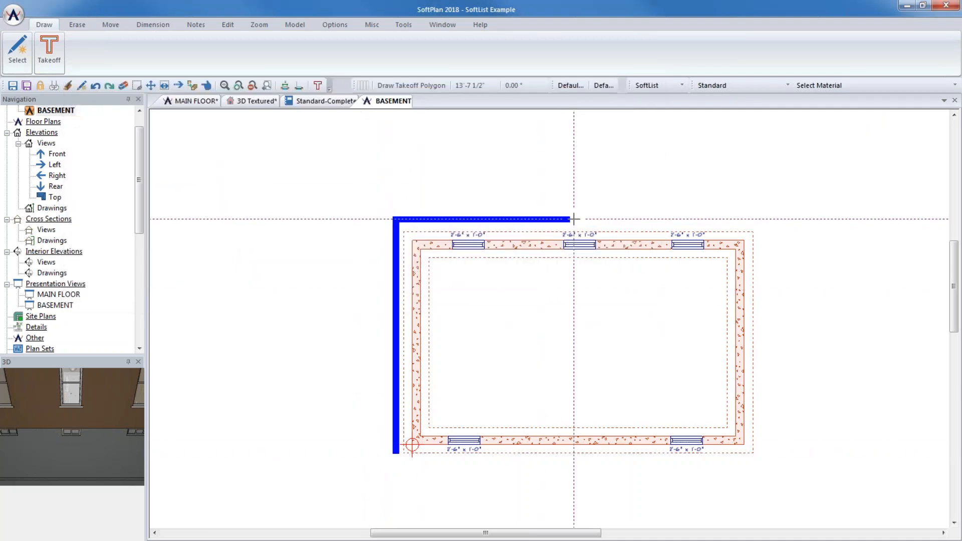
pyautogui.click(761, 219)
pyautogui.click(761, 456)
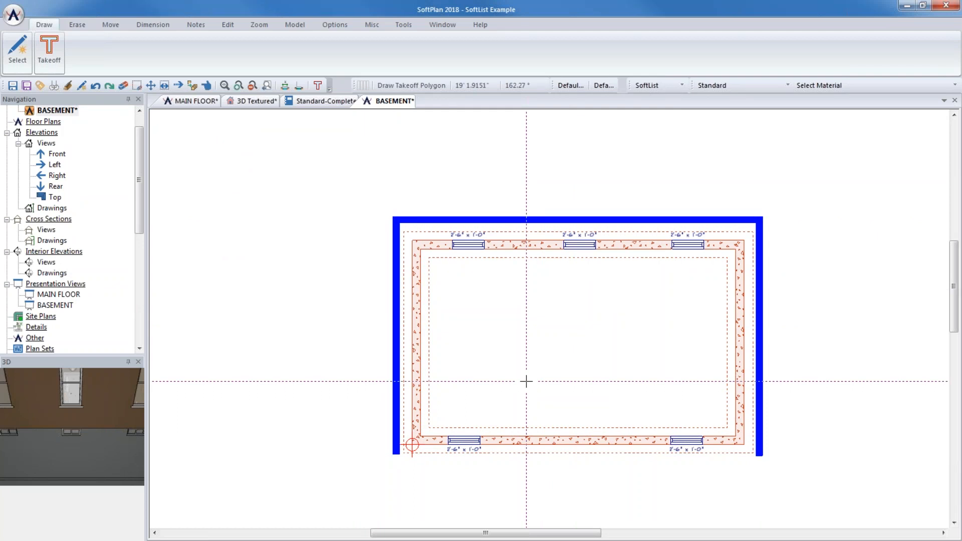
# Open the Takeoff Types SoftList report and check the Blue edge length quantity under the wide highlighters for BASEMENT.
pyautogui.moveTo(145, 193); pyautogui.dragTo(145, 317)
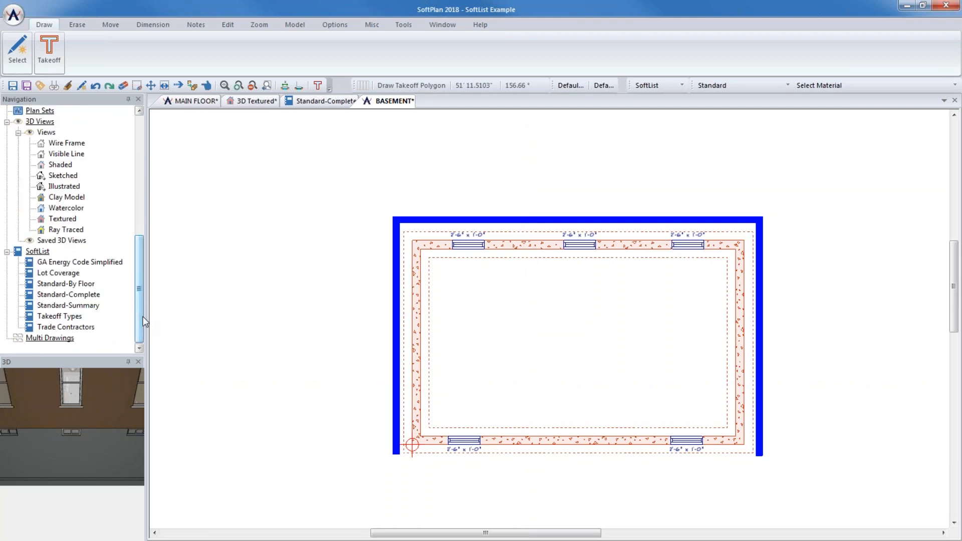
pyautogui.doubleClick(56, 316)
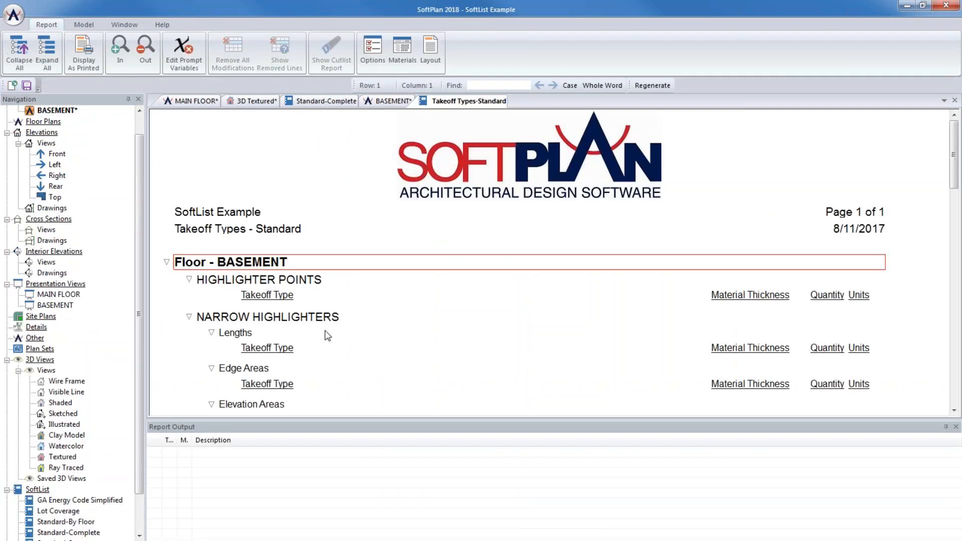
pyautogui.scroll(-5, 331, 334)
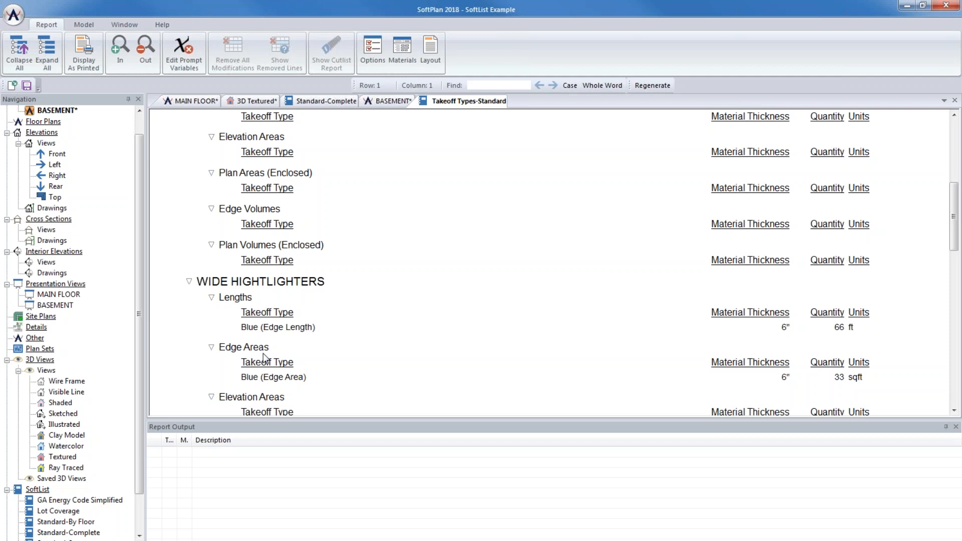
pyautogui.click(273, 330)
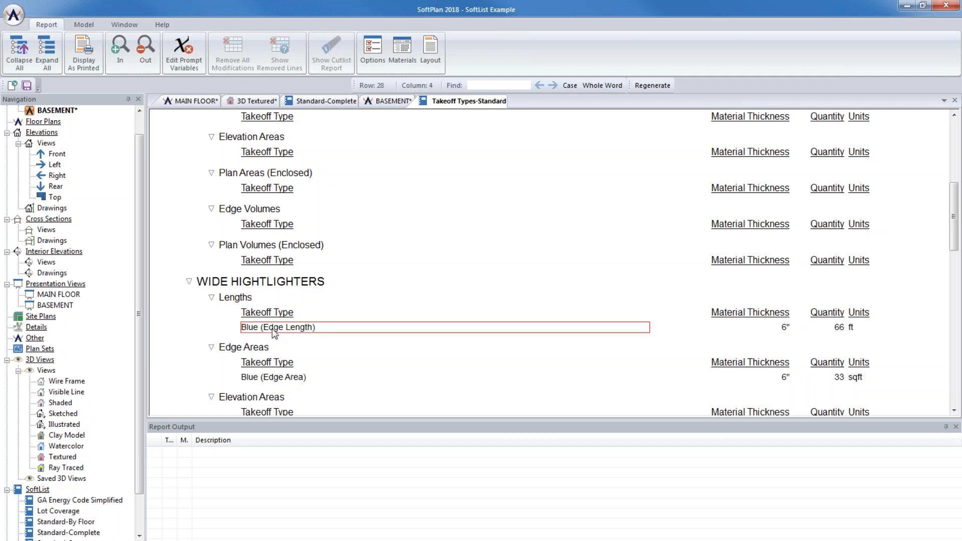
pyautogui.click(836, 327)
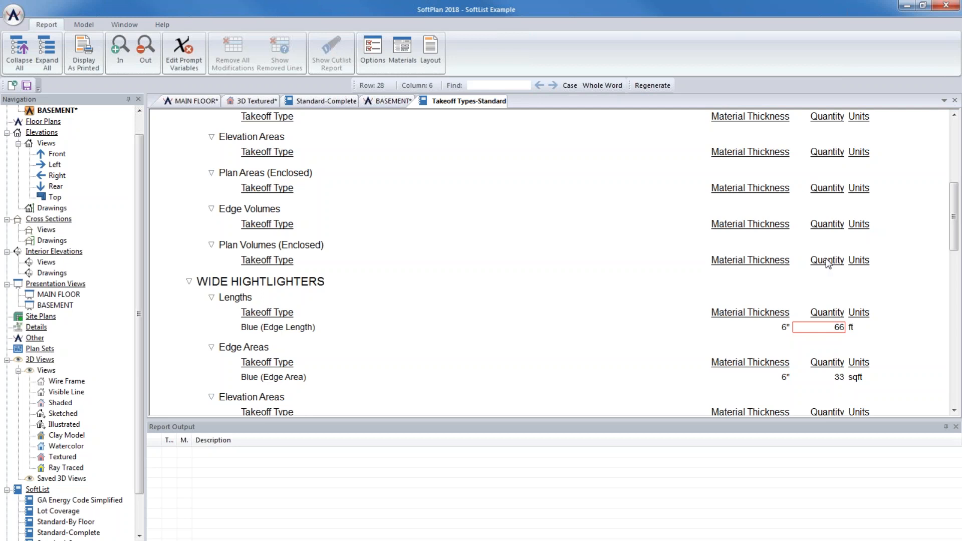
# Set the Drain Tile fixed quantity to 66 in the Standard-Complete report.
pyautogui.click(327, 102)
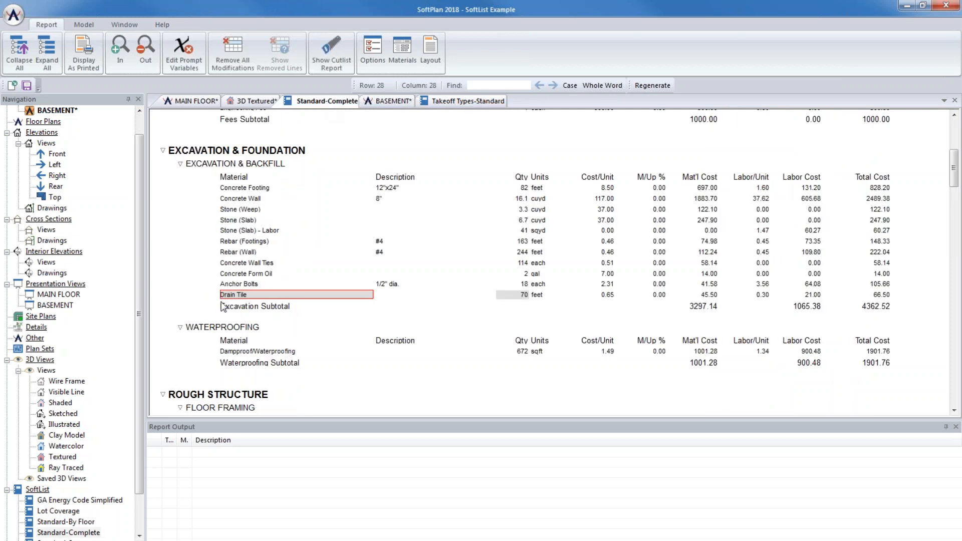
pyautogui.click(517, 296)
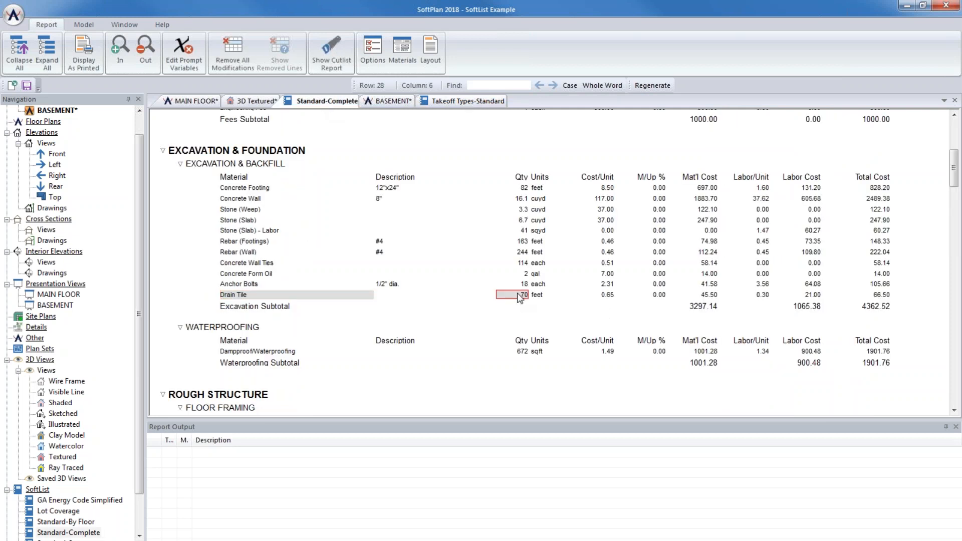
pyautogui.doubleClick(519, 296)
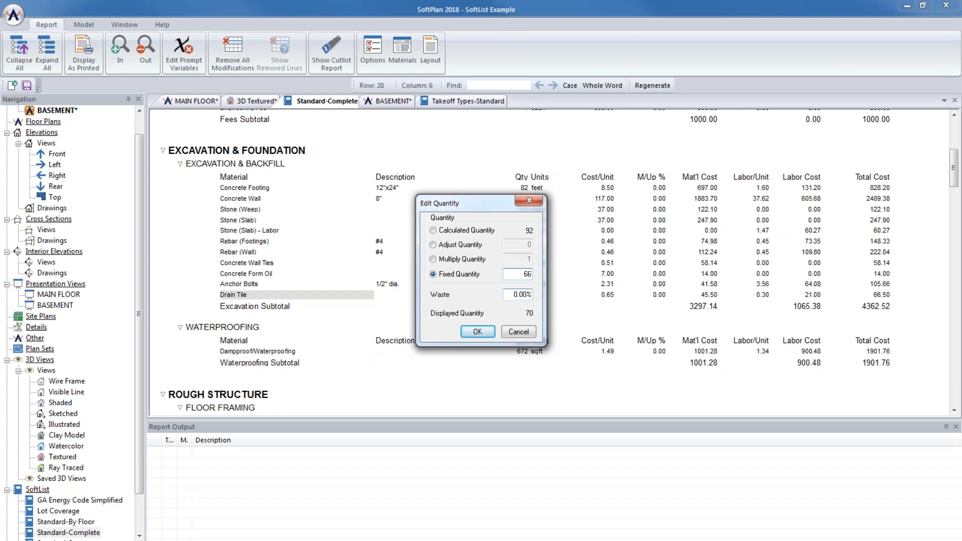
pyautogui.click(482, 332)
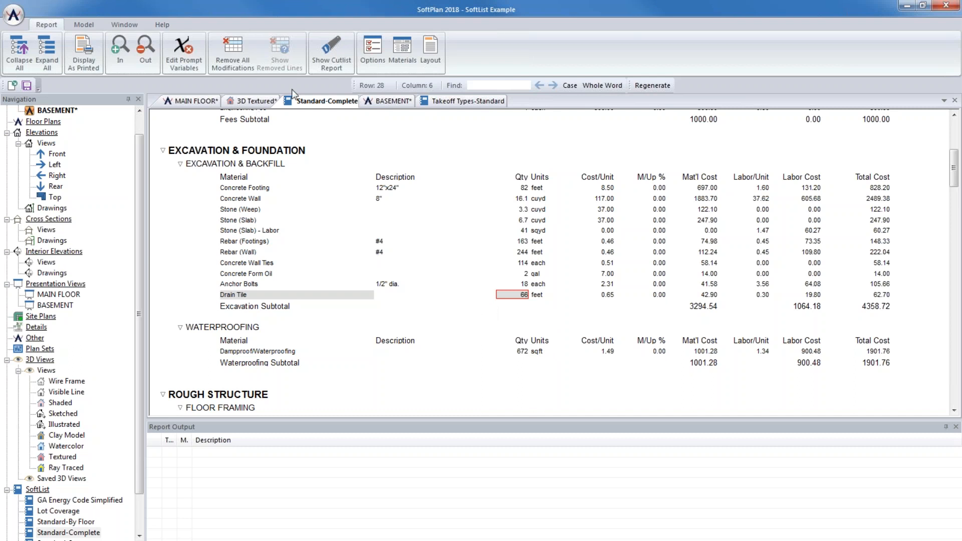
# Review the Weep Tile quantity calculation in the Standard system materials and set that material's Include option to No.
pyautogui.click(395, 54)
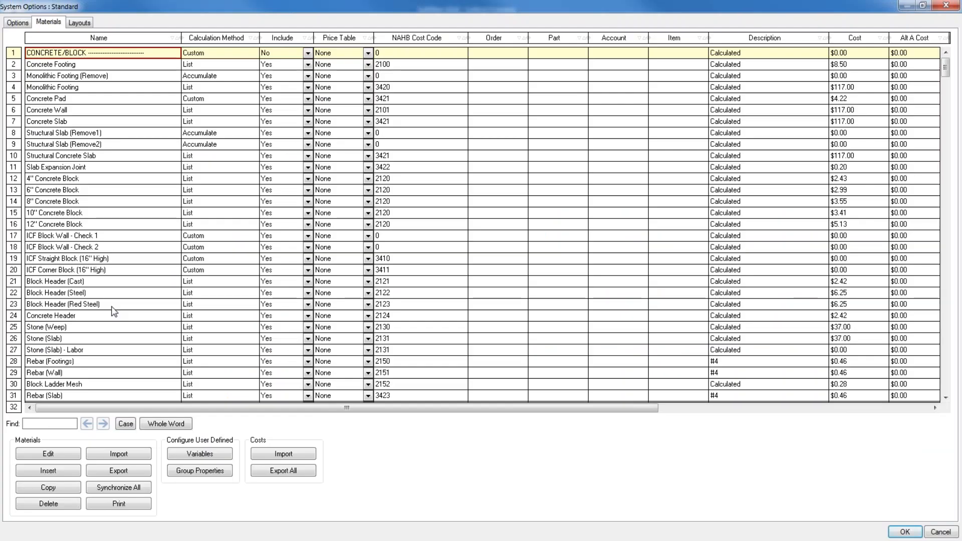
pyautogui.scroll(-1, 115, 311)
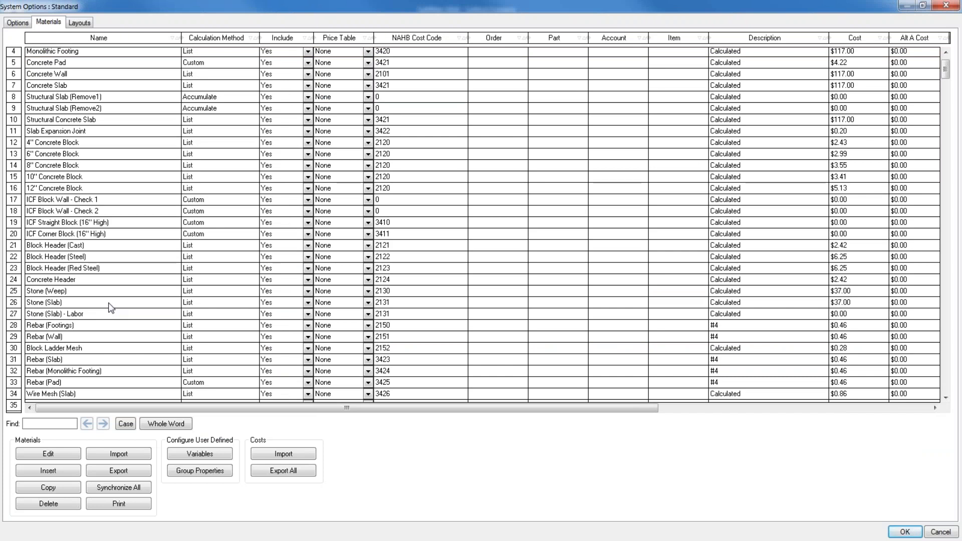
pyautogui.scroll(-1, 111, 308)
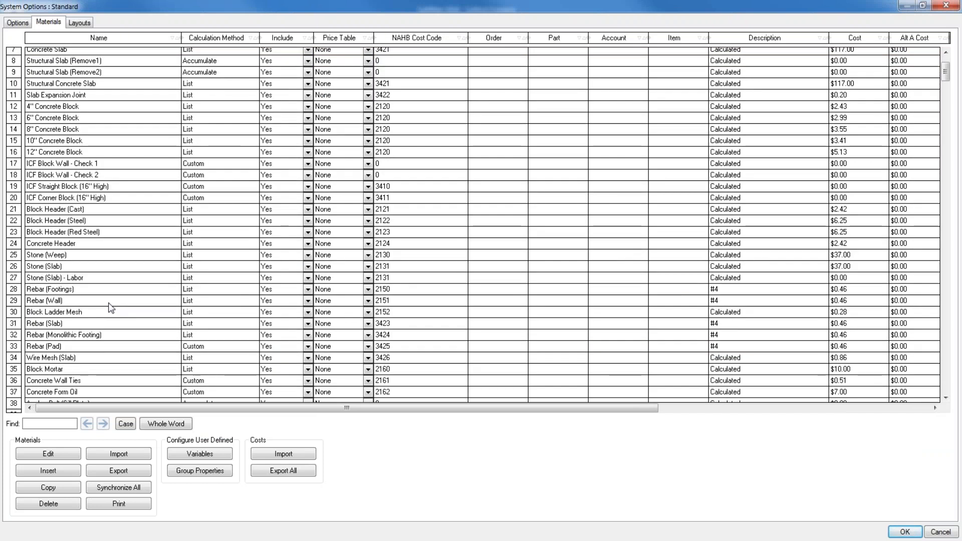
pyautogui.scroll(-2, 108, 314)
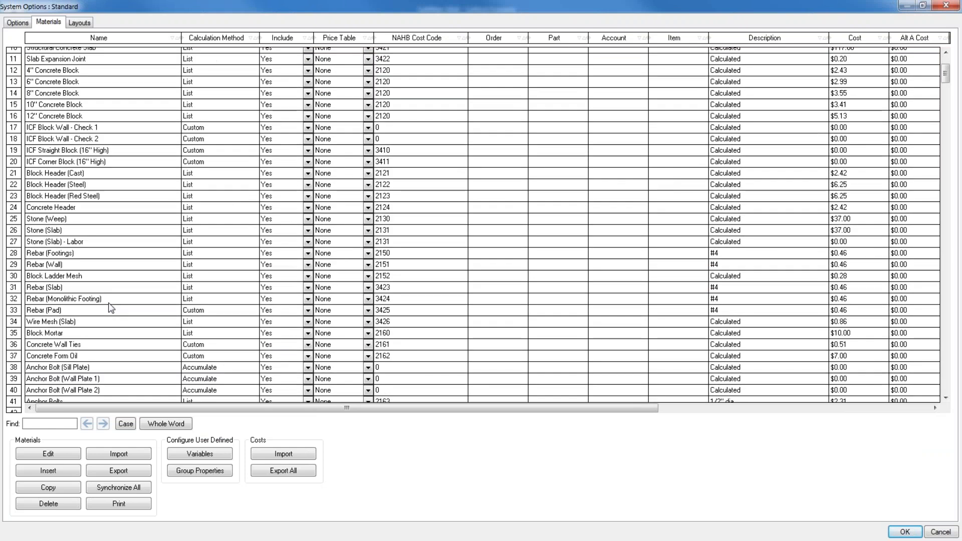
pyautogui.click(58, 380)
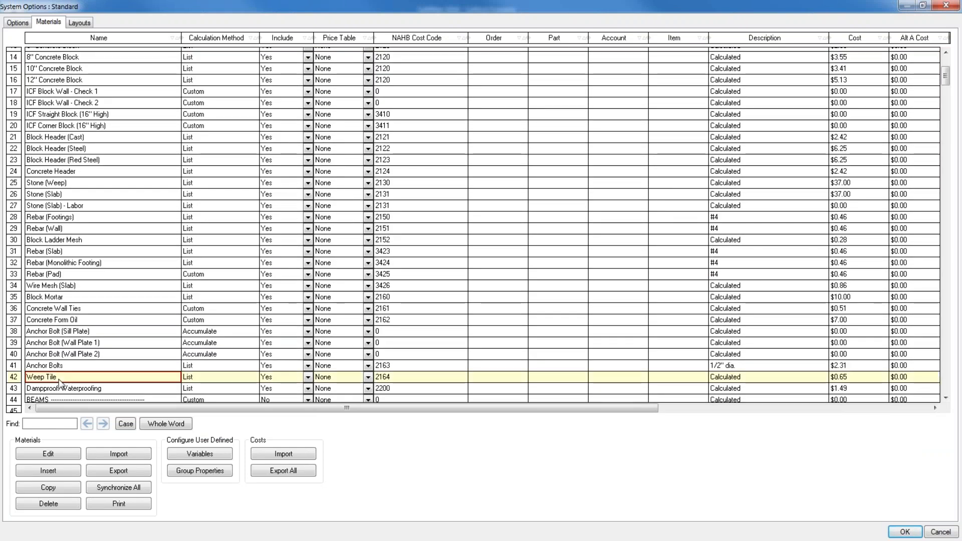
pyautogui.click(58, 451)
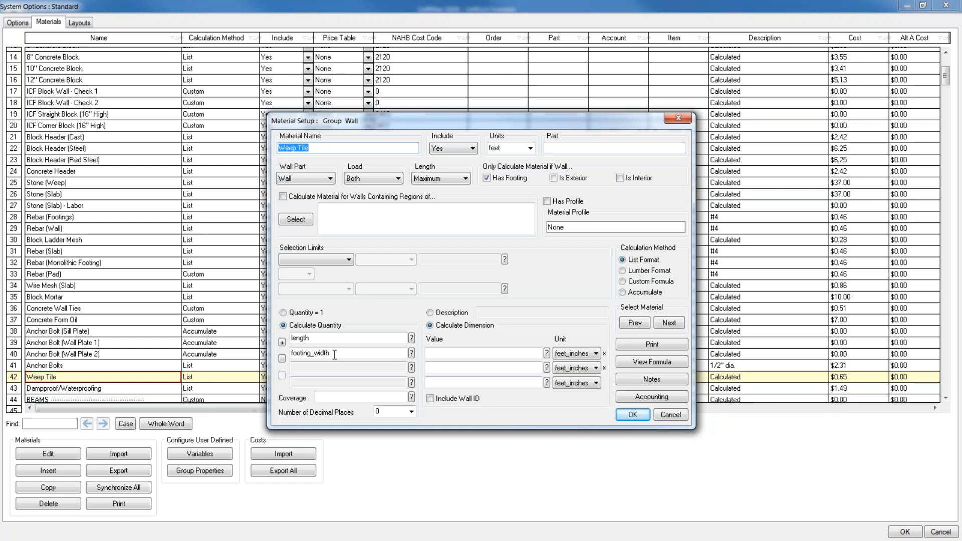
pyautogui.click(632, 416)
pyautogui.click(462, 316)
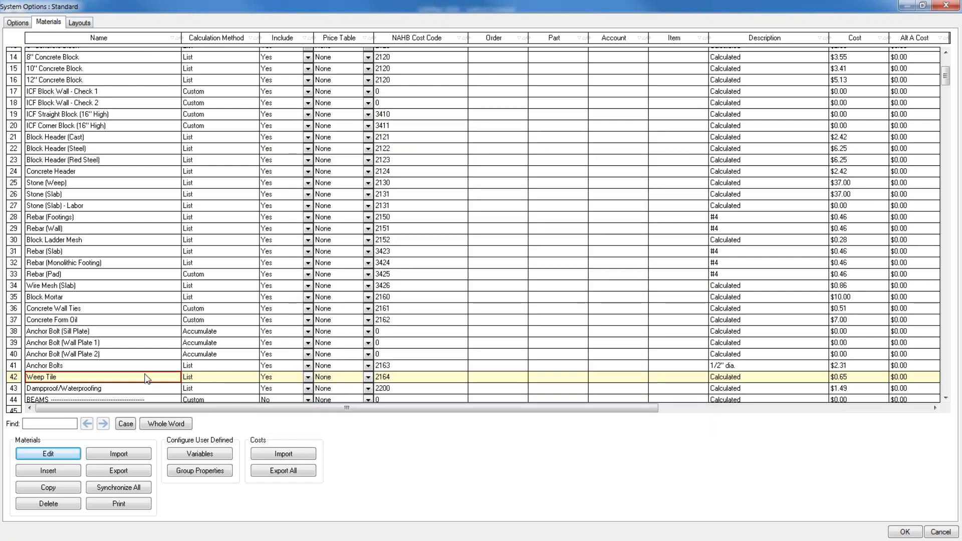
pyautogui.click(308, 378)
pyautogui.click(296, 391)
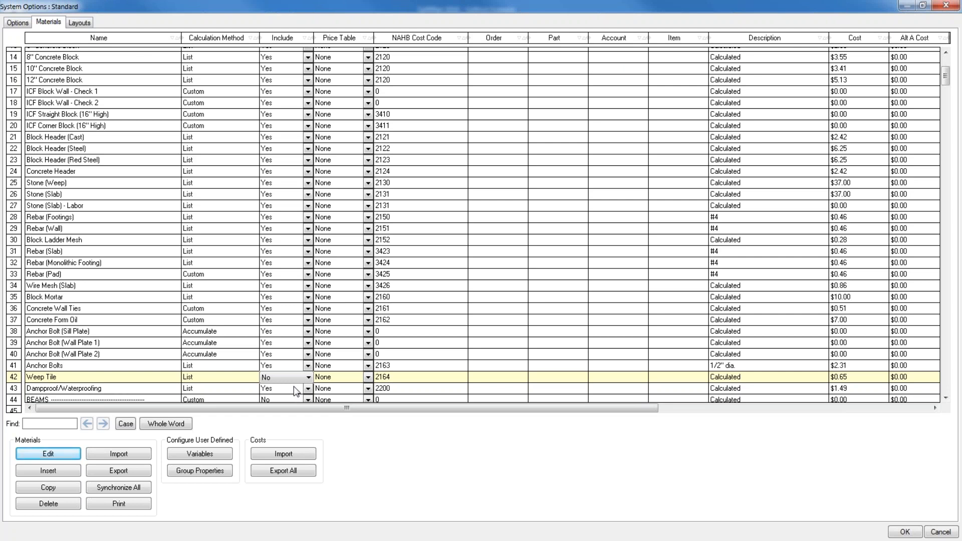
# Insert a new material in the Takeoff group below Weep Tile, named Drain Tile, with feet as its units.
pyautogui.click(48, 471)
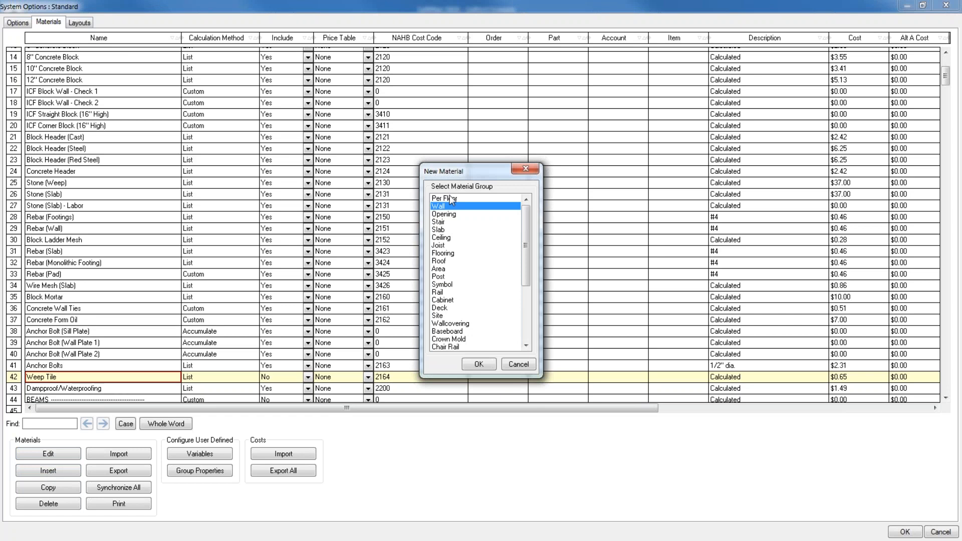
pyautogui.moveTo(525, 244); pyautogui.dragTo(524, 299)
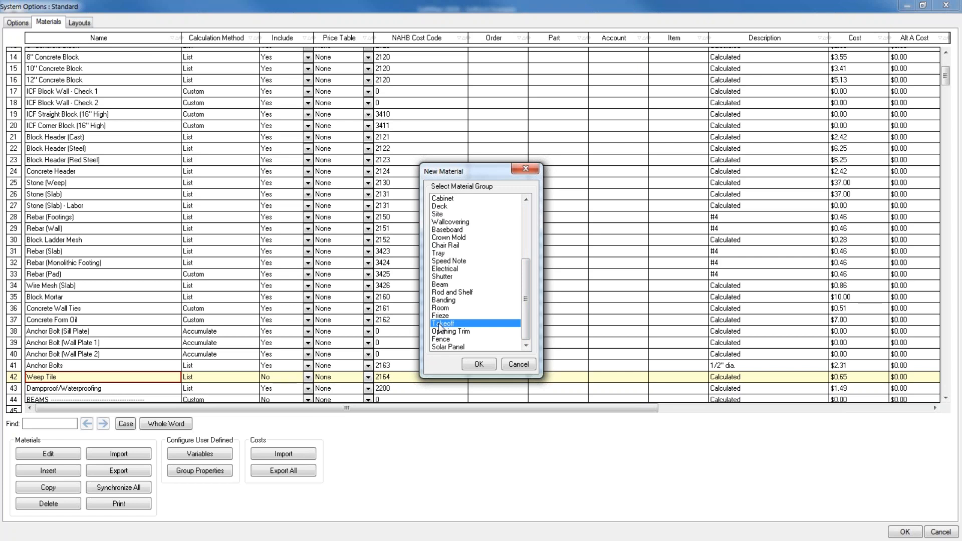
pyautogui.click(478, 364)
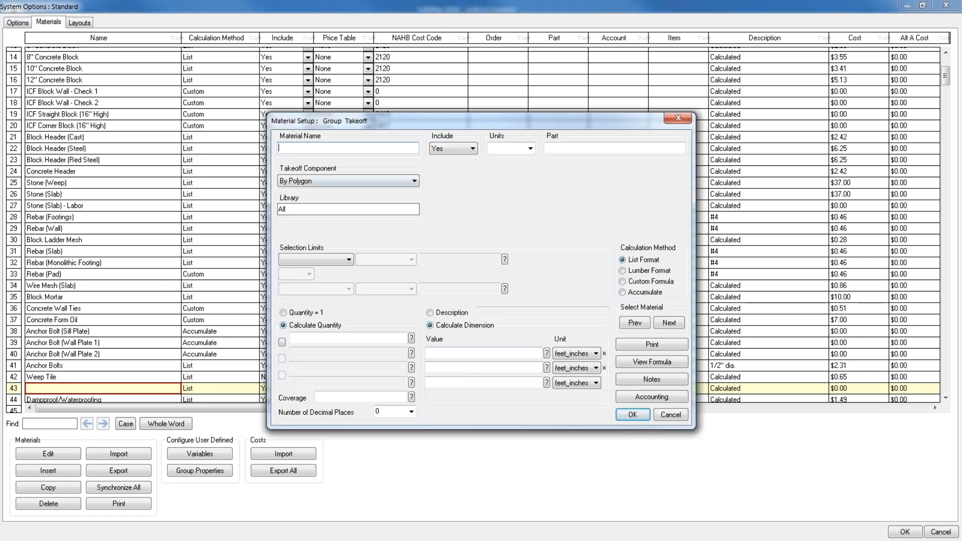
pyautogui.write('Draw')
pyautogui.write('n')
pyautogui.write(' Tile')
pyautogui.click(530, 148)
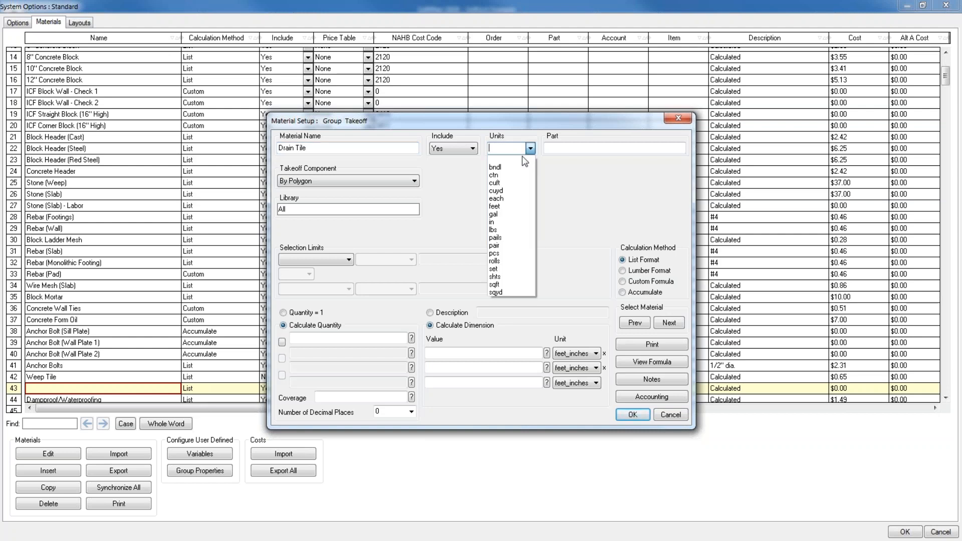
pyautogui.click(505, 206)
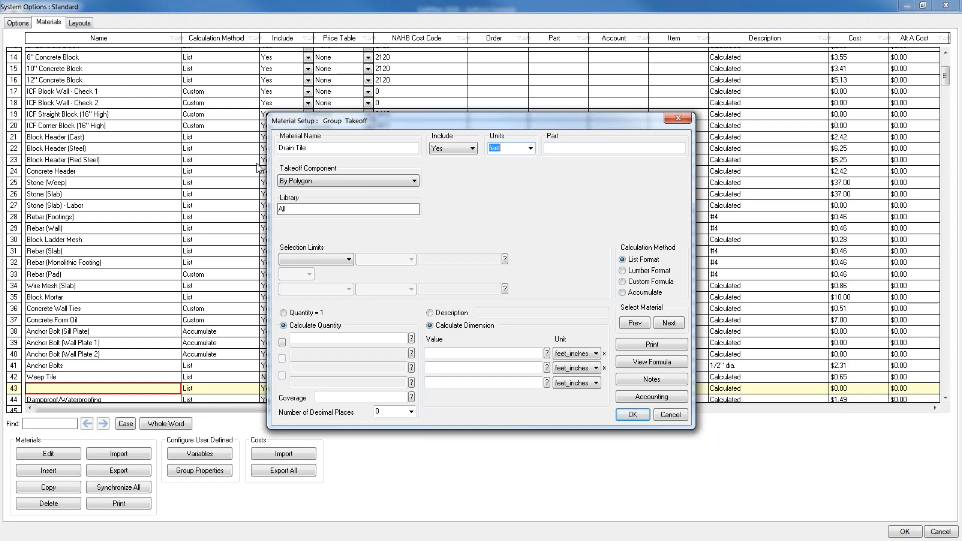
# Set Drain Tile's takeoff component to By Edge and link it only to the Blue wide highlighter instead of the whole library.
pyautogui.click(324, 181)
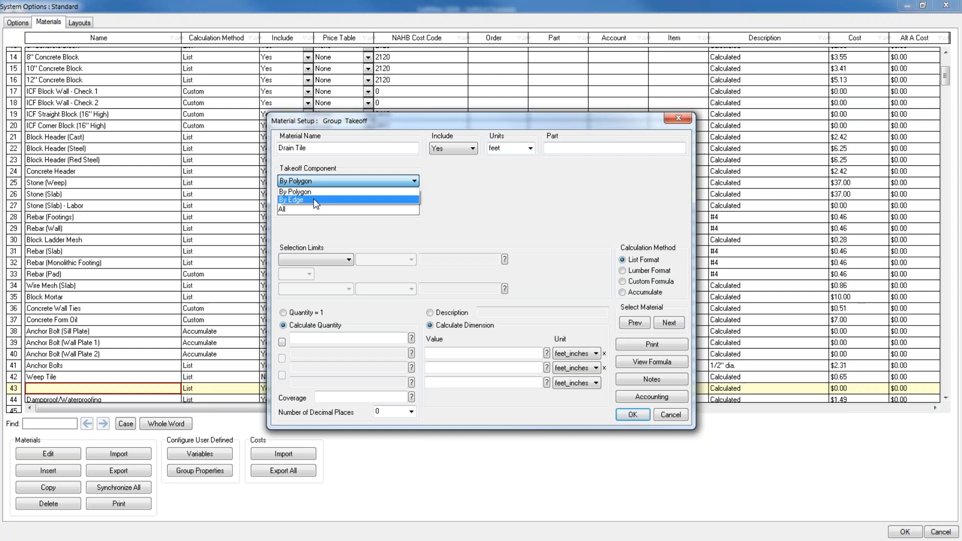
pyautogui.click(315, 200)
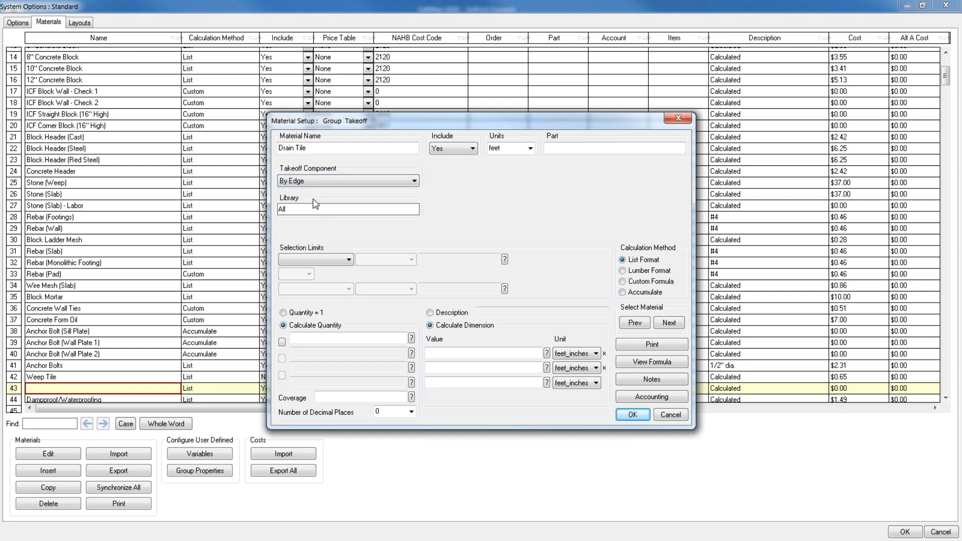
pyautogui.doubleClick(311, 214)
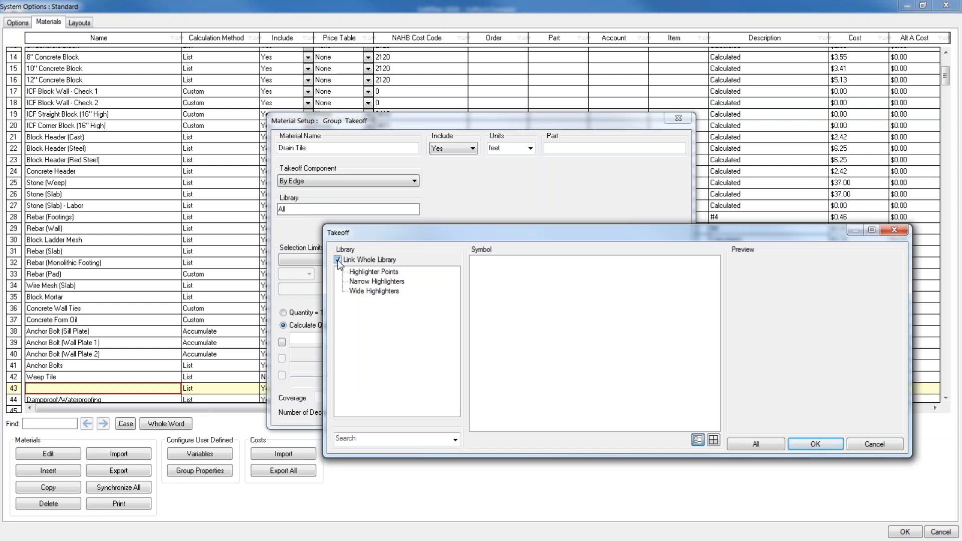
pyautogui.click(374, 292)
pyautogui.click(495, 271)
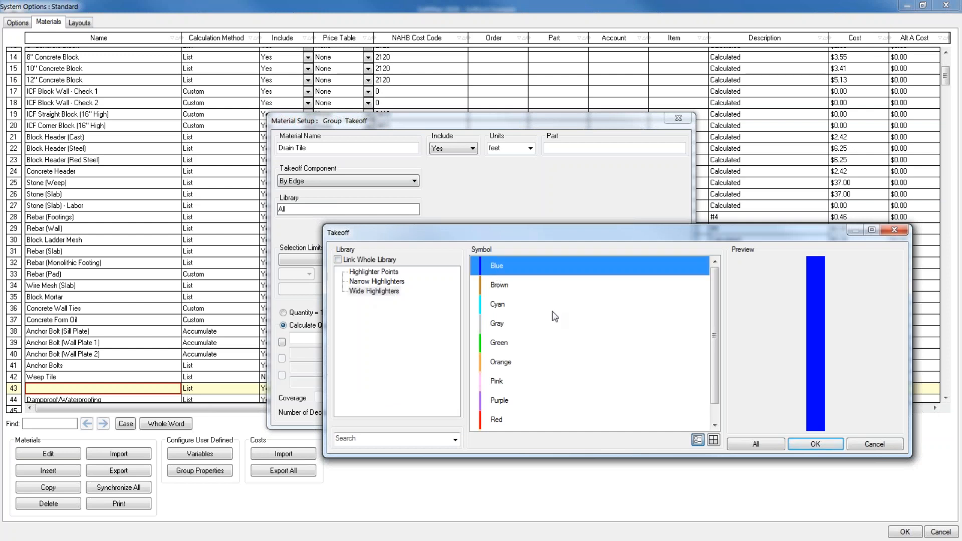
pyautogui.click(816, 444)
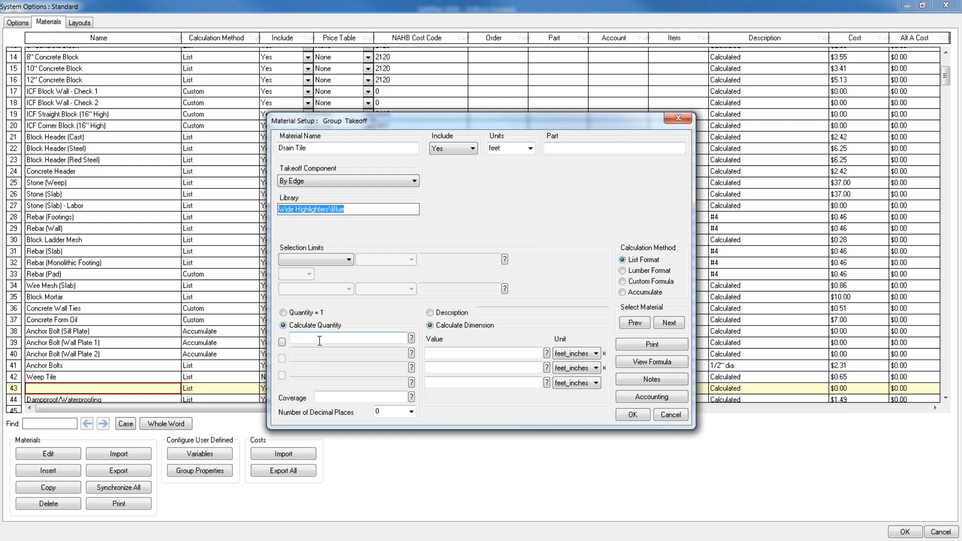
# Calculate the Drain Tile quantity from the edge_length variable, save the new material and apply the system materials changes.
pyautogui.click(411, 339)
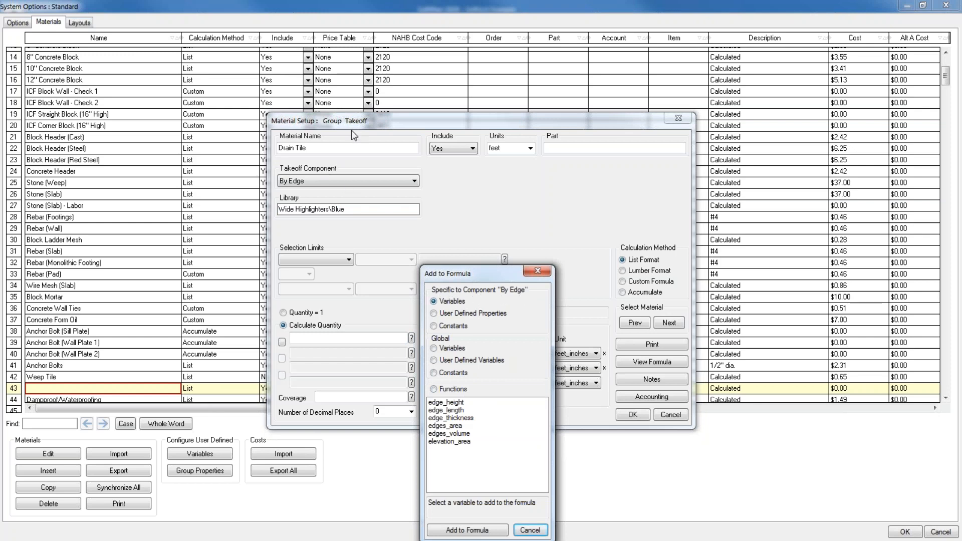
pyautogui.click(453, 411)
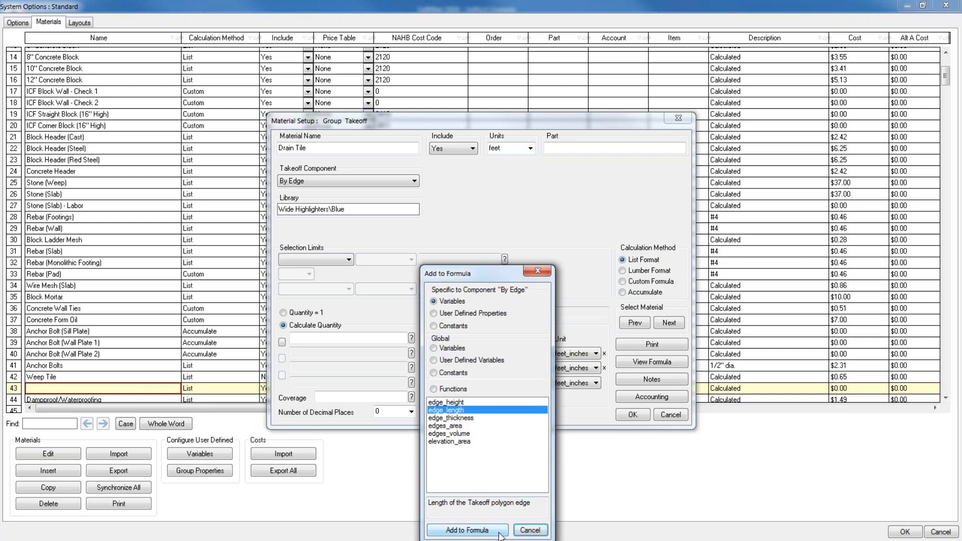
pyautogui.click(467, 530)
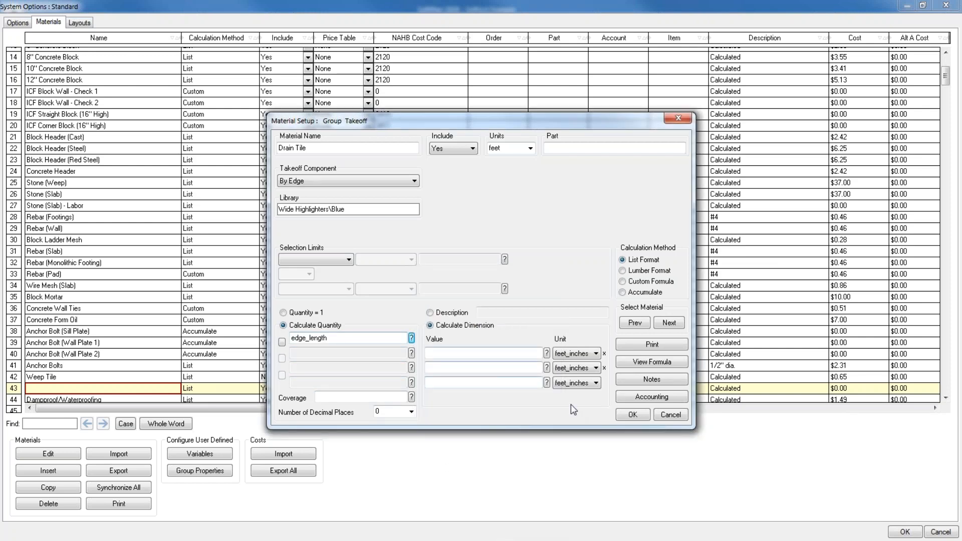
pyautogui.click(621, 414)
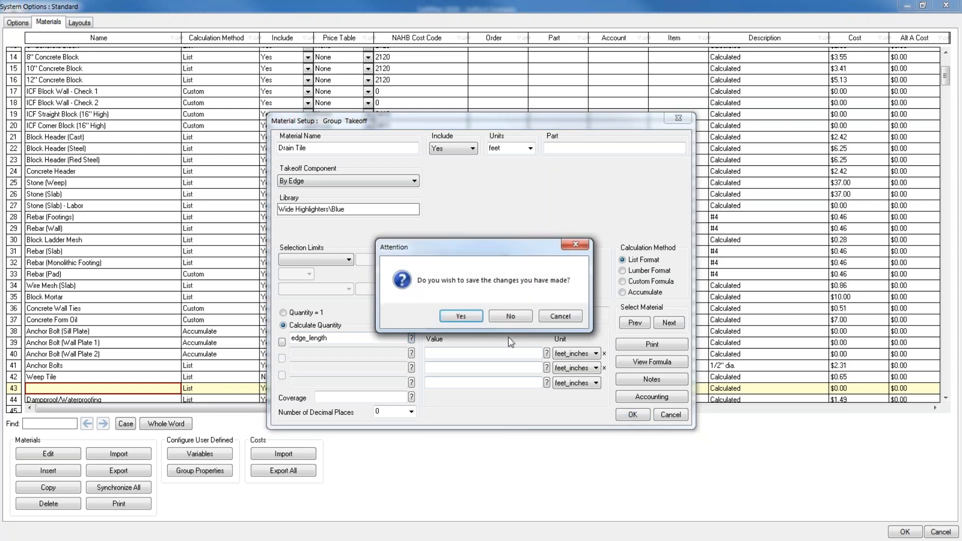
pyautogui.click(467, 318)
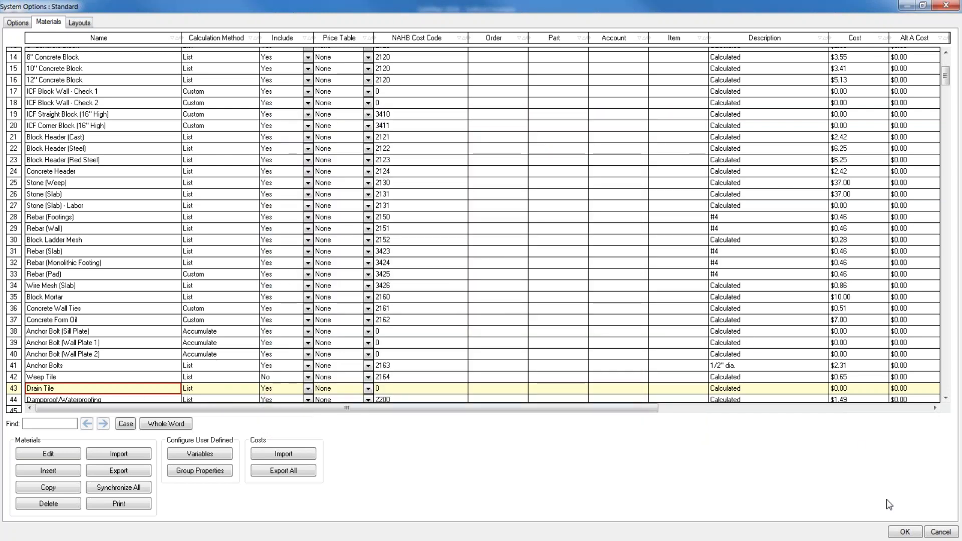
pyautogui.click(905, 532)
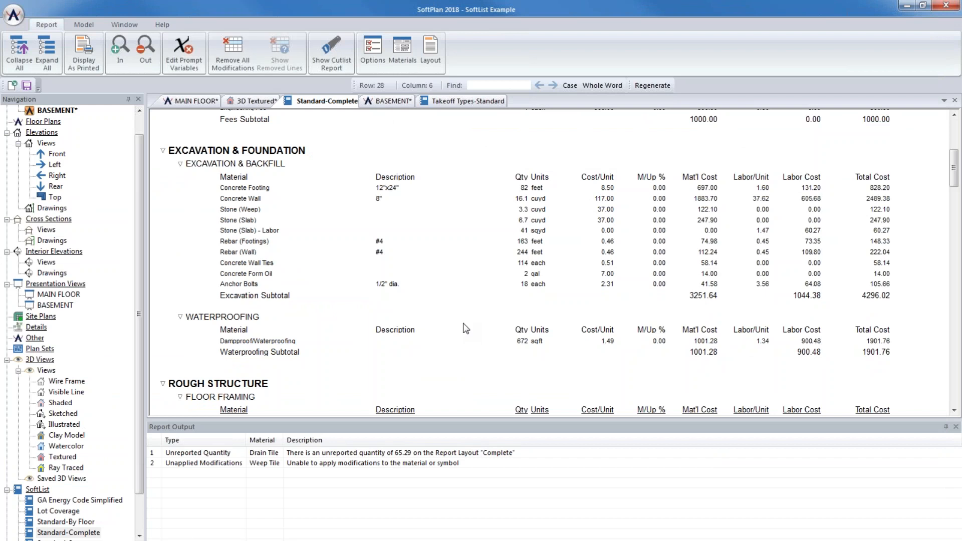
# Remove all modifications from the Standard-Complete report and select the Drain Tile unreported quantity entry in the report output.
pyautogui.click(246, 56)
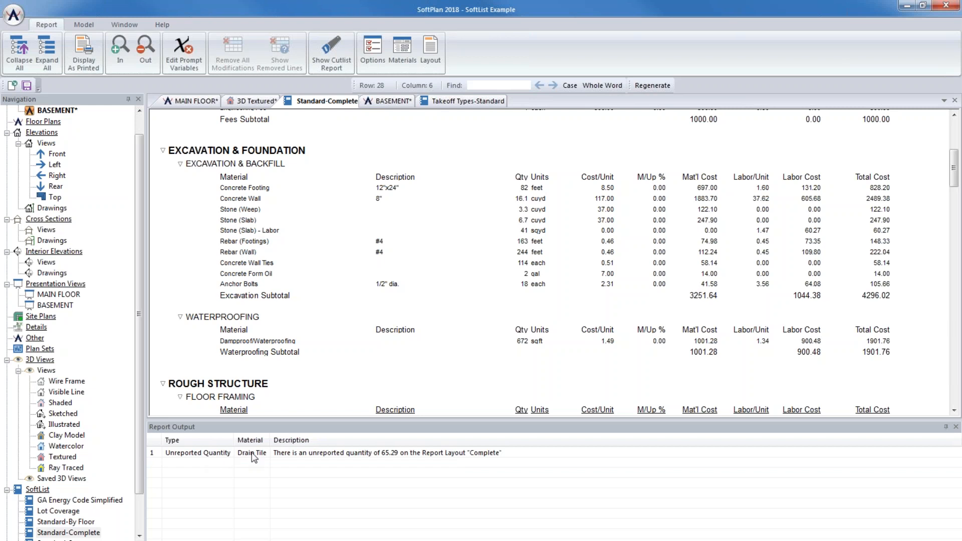
pyautogui.click(350, 453)
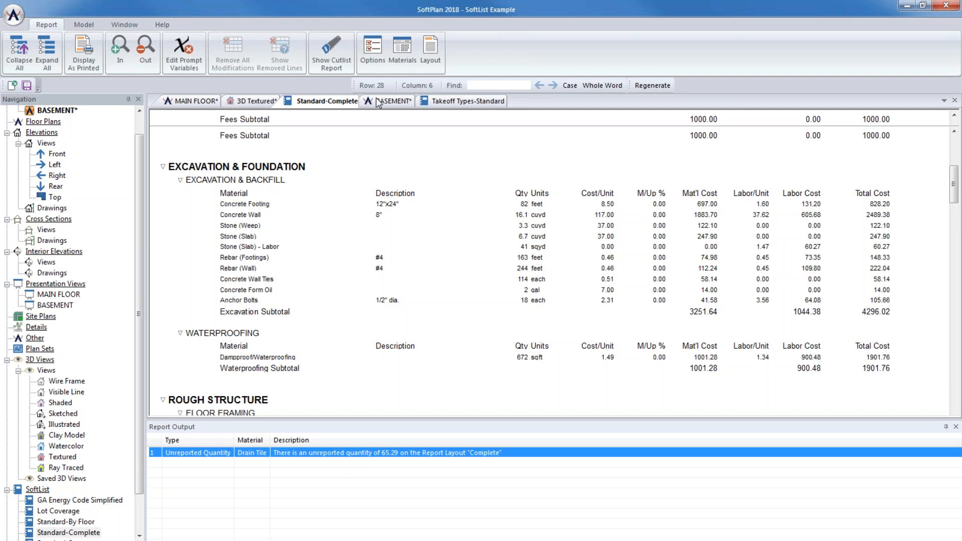
# Add Drain Tile to the Complete report layout in Excavation & Backfill, directly below Weep Tile, and apply the layout change.
pyautogui.click(404, 59)
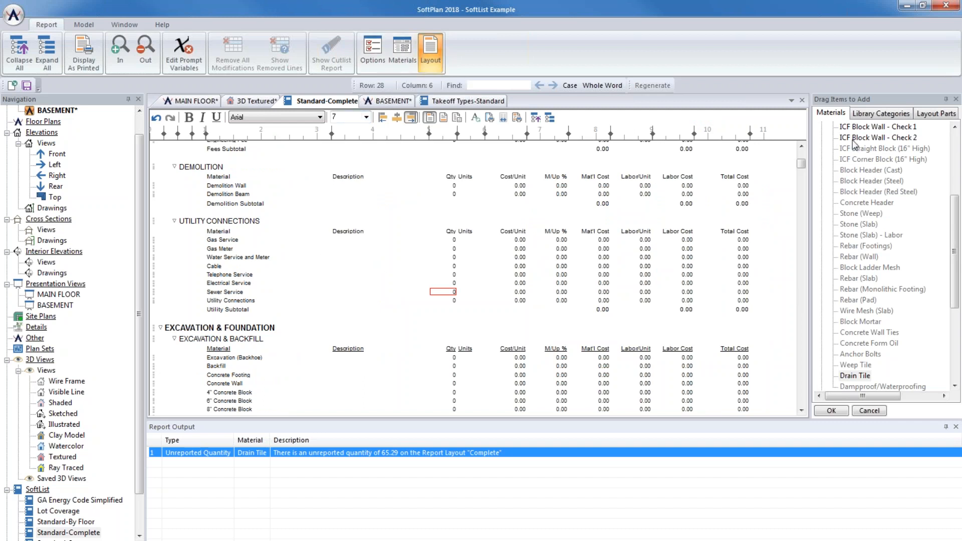
pyautogui.moveTo(954, 231); pyautogui.dragTo(960, 281)
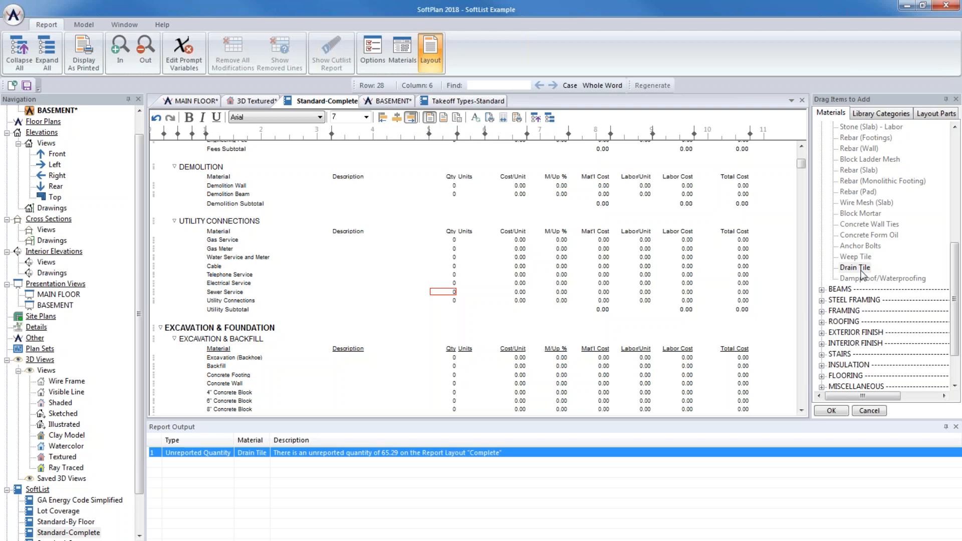
pyautogui.moveTo(803, 164); pyautogui.dragTo(803, 174)
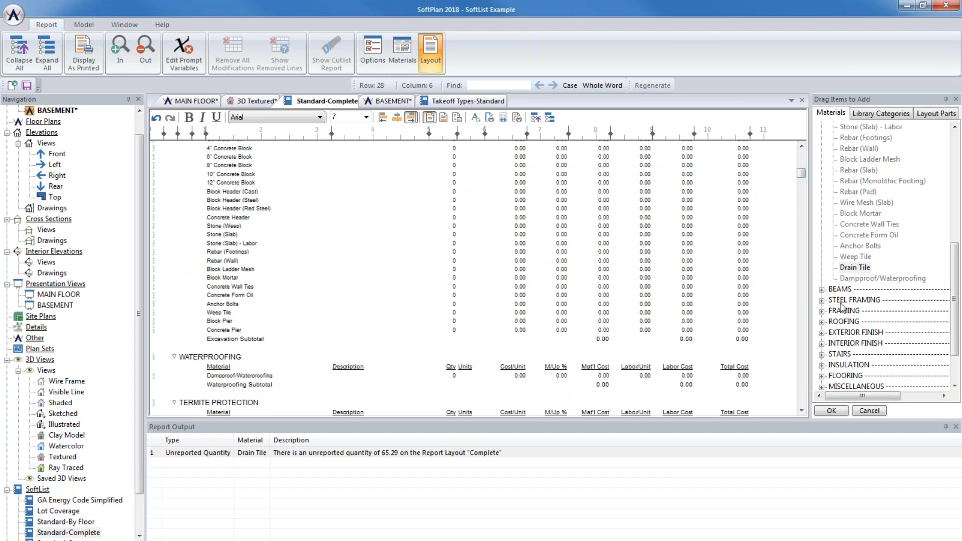
pyautogui.moveTo(857, 268); pyautogui.dragTo(228, 320)
pyautogui.moveTo(857, 269); pyautogui.dragTo(219, 334)
pyautogui.click(215, 322)
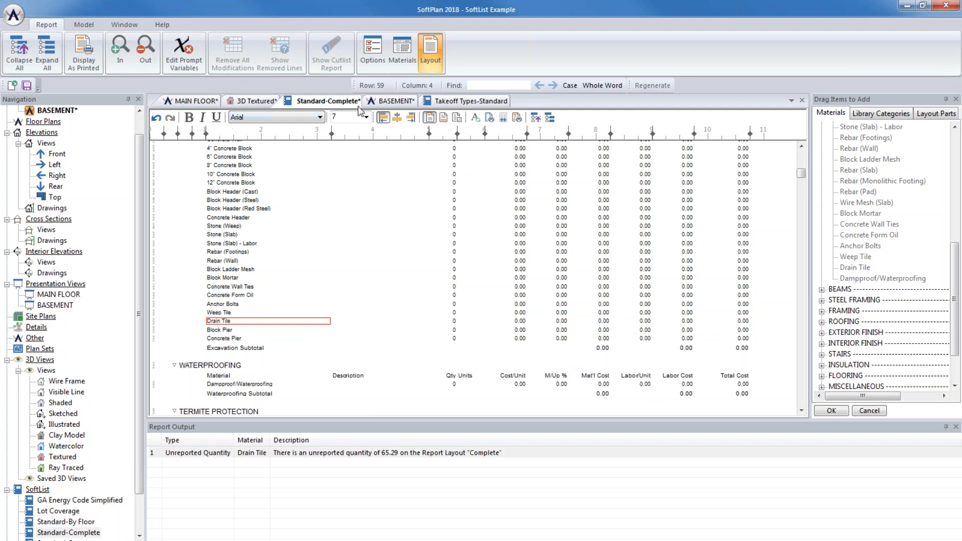
pyautogui.click(838, 415)
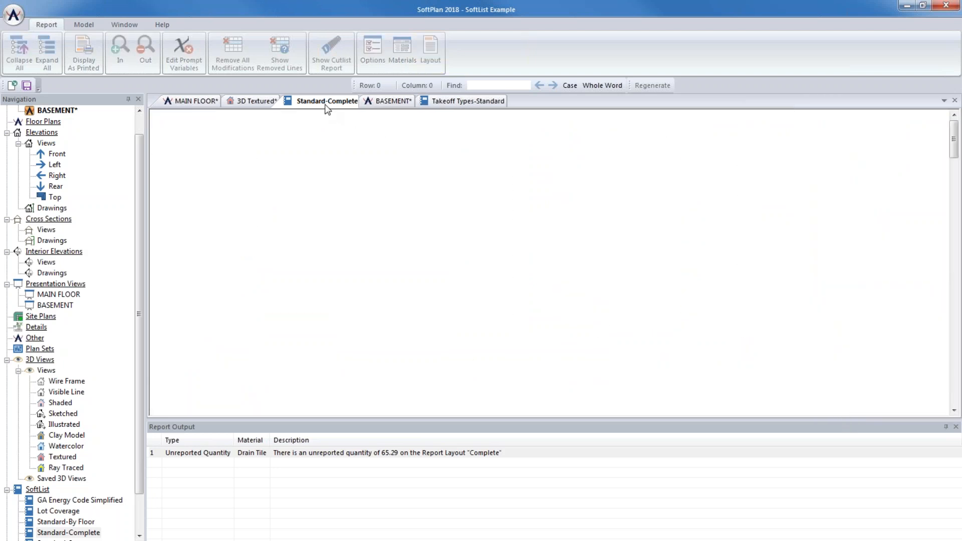
# Check the Drain Tile line and its quantity under Excavation & Backfill in the regenerated Standard-Complete report.
pyautogui.scroll(-4, 289, 329)
pyautogui.click(241, 311)
pyautogui.click(526, 312)
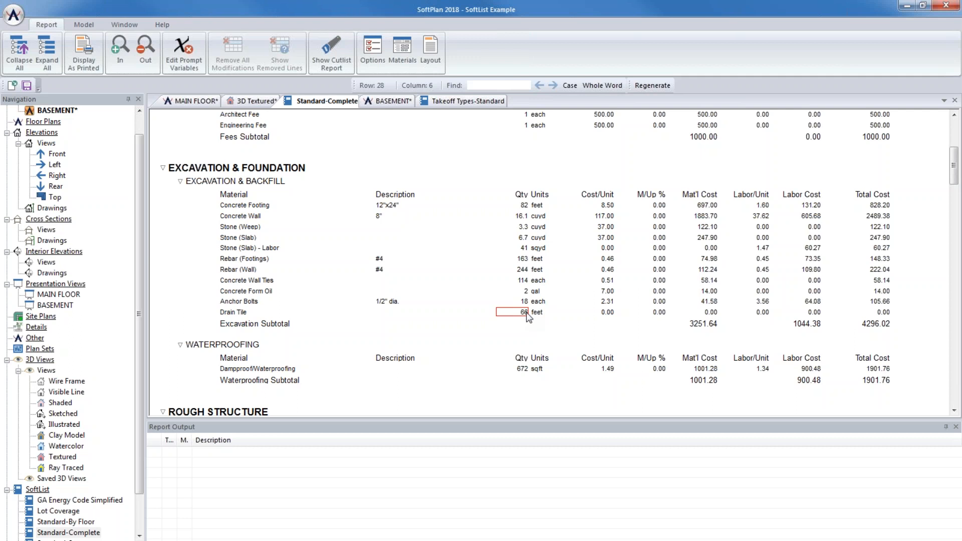
pyautogui.click(238, 313)
# Inspect the Anchor Bolts material setup from the report and close it without changes.
pyautogui.click(237, 303)
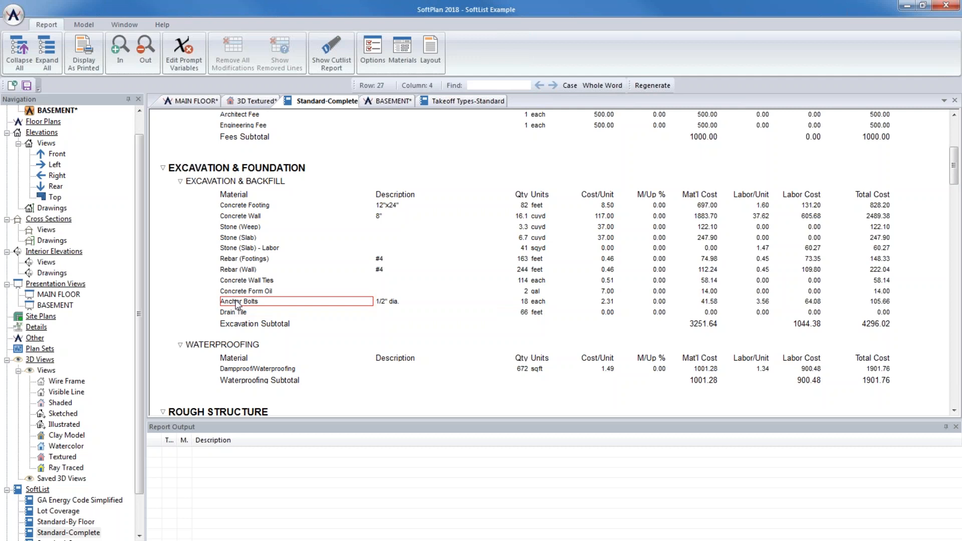
pyautogui.rightClick(236, 303)
pyautogui.click(260, 308)
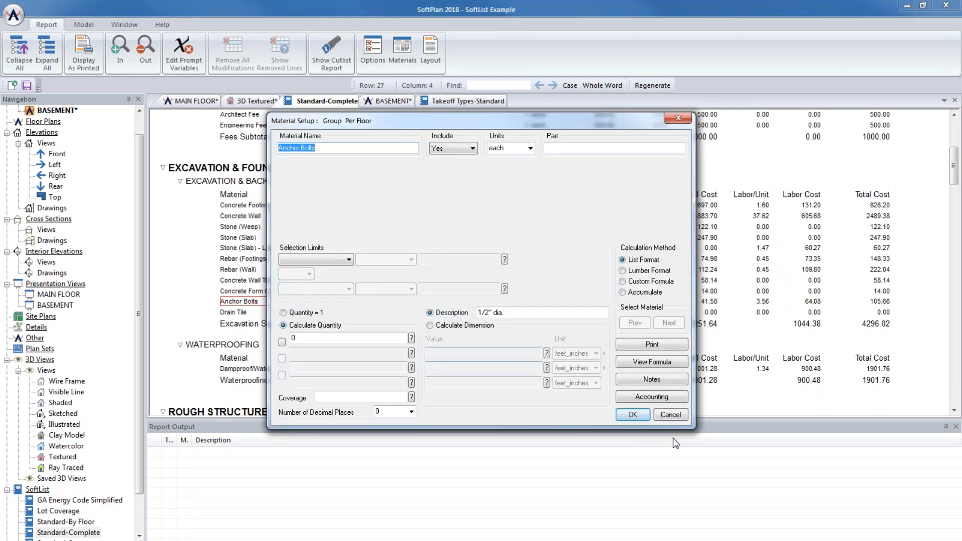
pyautogui.click(678, 420)
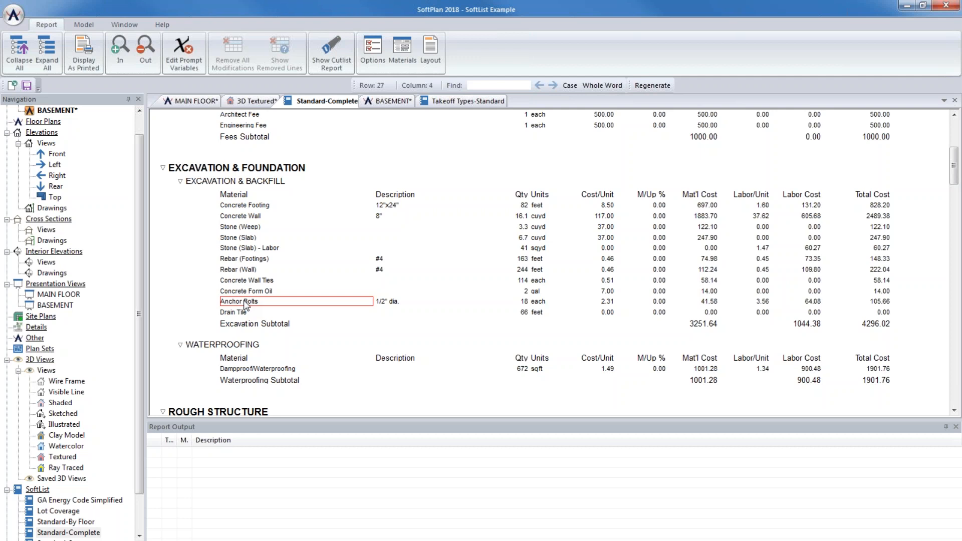
pyautogui.scroll(-6, 244, 305)
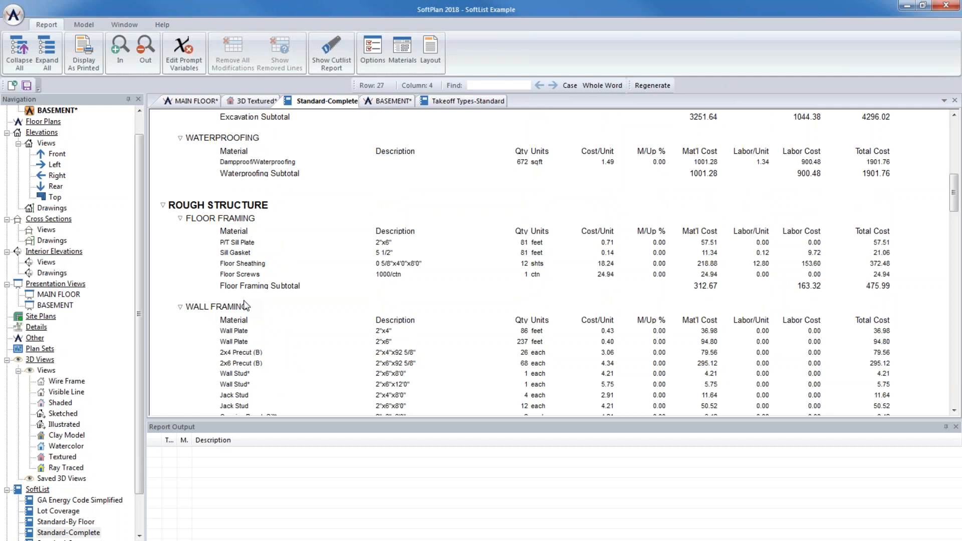
# Review the SoftList report configurations in the project options, keeping the use of system report configurations.
pyautogui.click(3, 16)
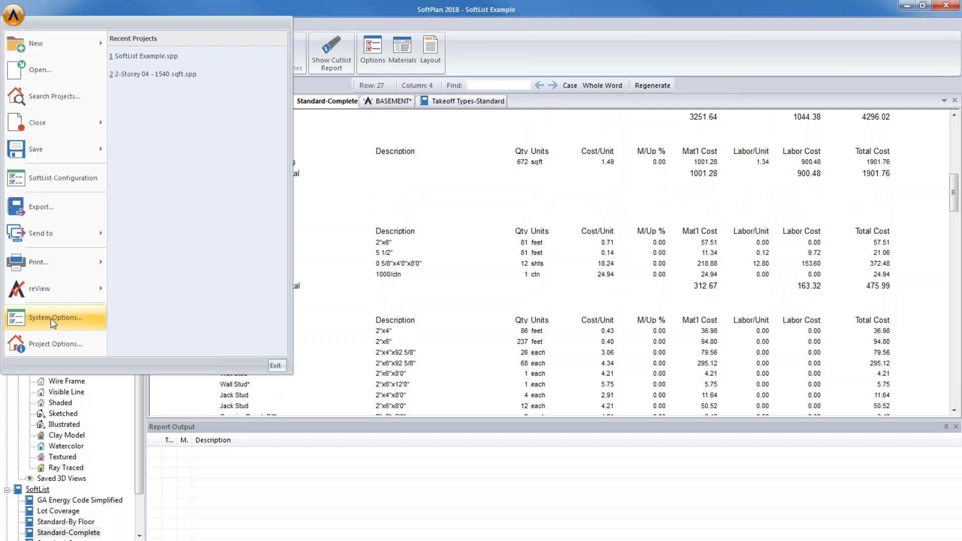
pyautogui.click(67, 344)
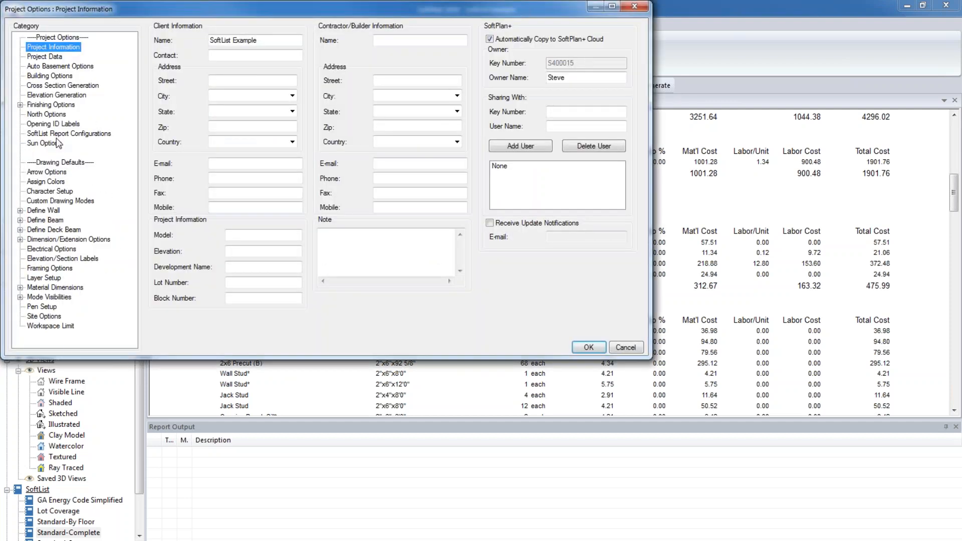
pyautogui.click(56, 135)
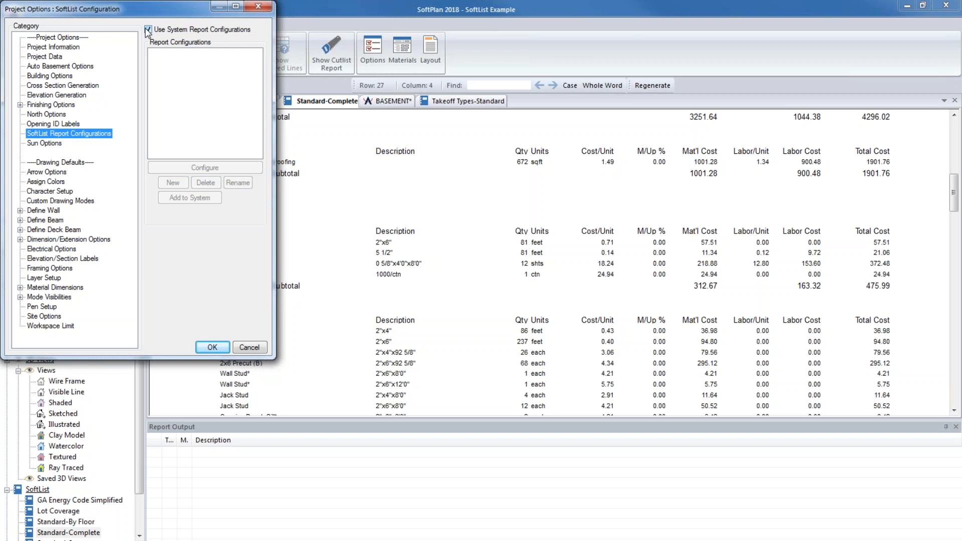
pyautogui.click(224, 348)
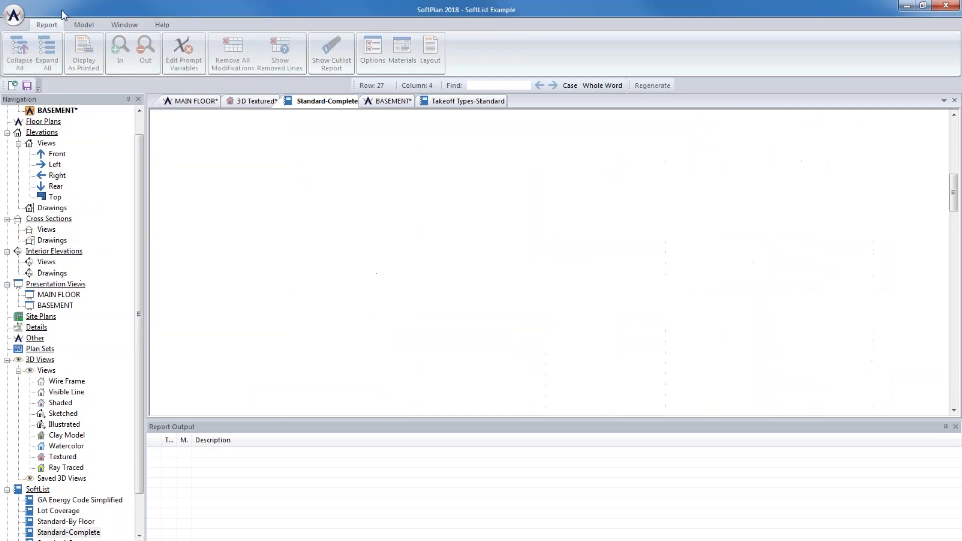
# Open the Standard SoftList report configuration from the system options and select Drain Tile in its materials list.
pyautogui.click(14, 15)
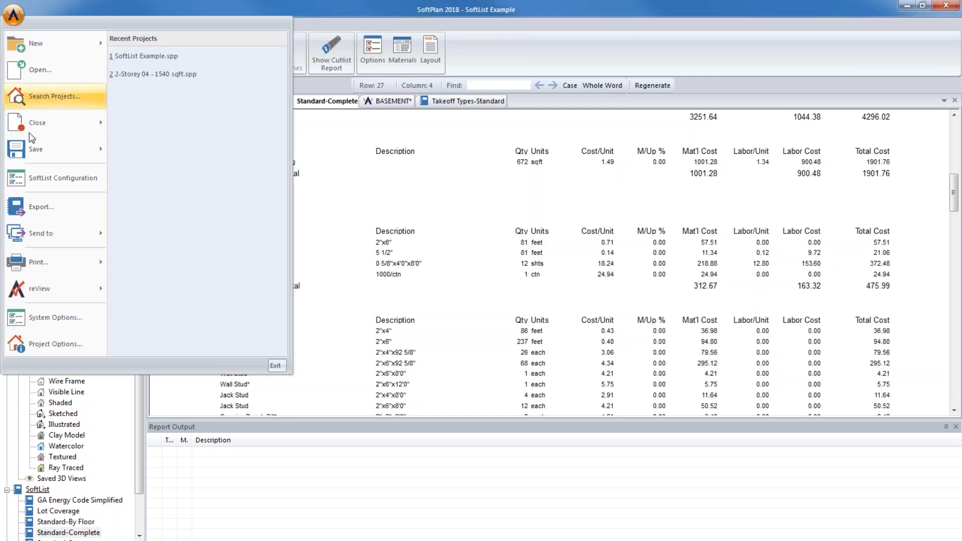
pyautogui.click(80, 318)
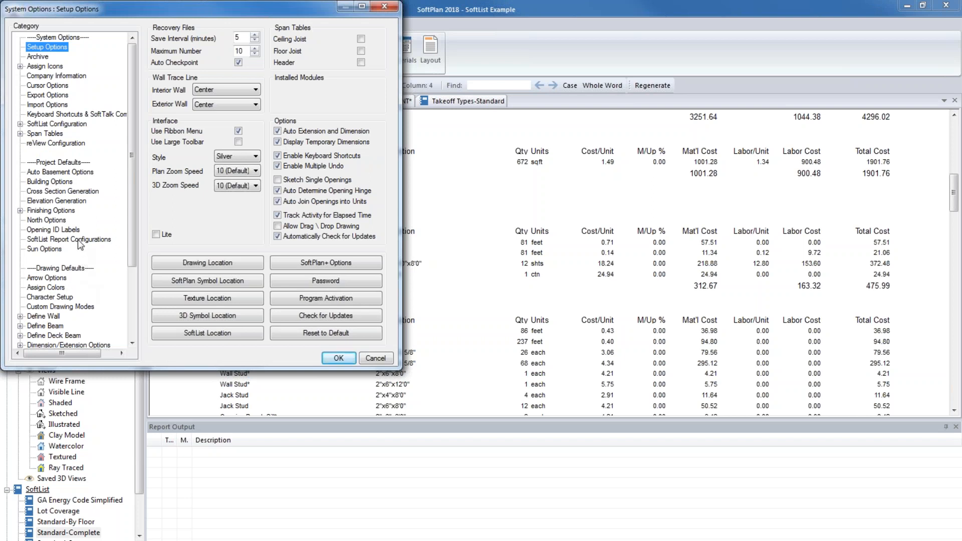
pyautogui.click(79, 240)
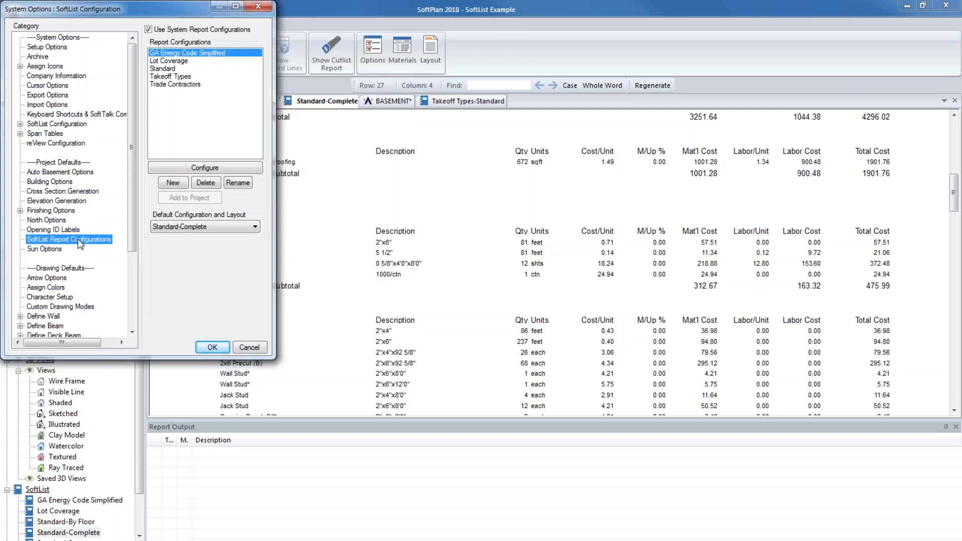
pyautogui.click(177, 69)
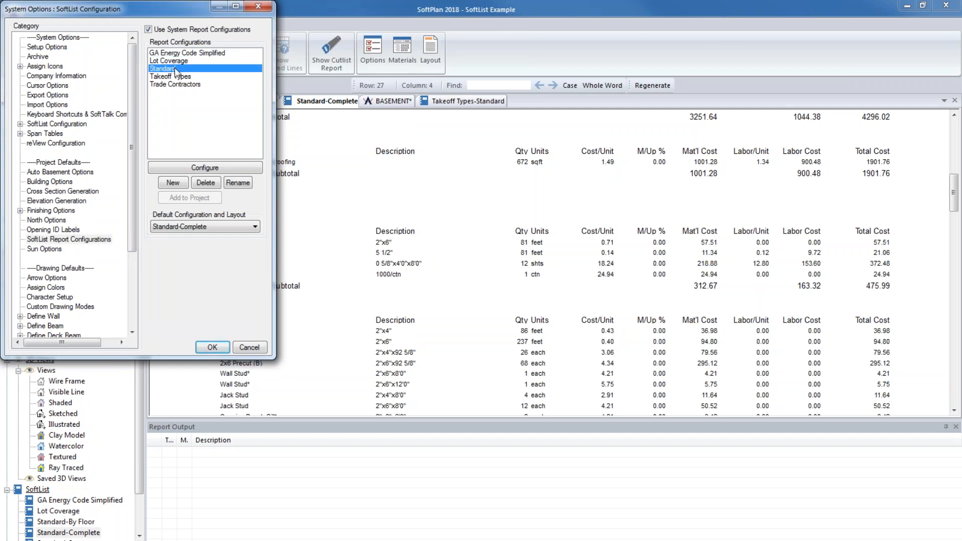
pyautogui.click(163, 172)
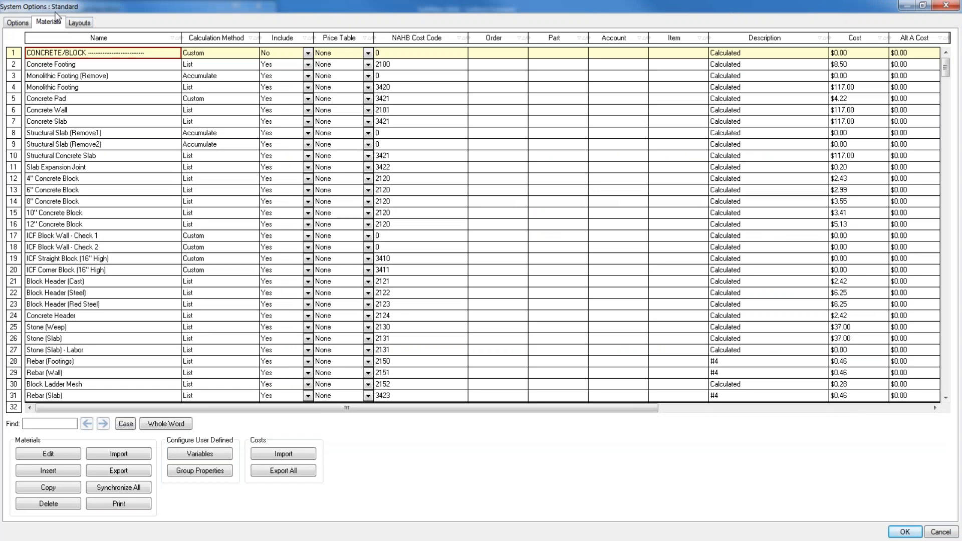
pyautogui.click(98, 317)
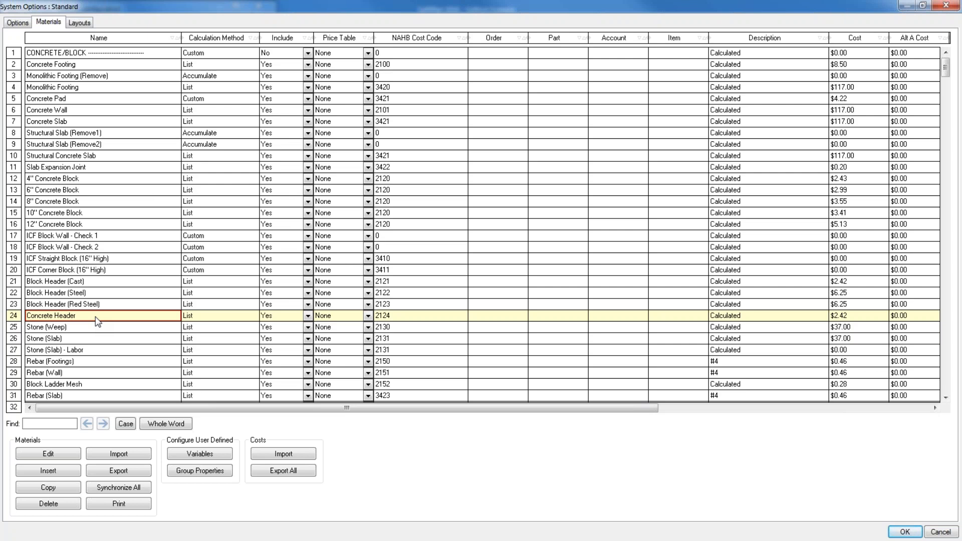
pyautogui.scroll(-5, 99, 324)
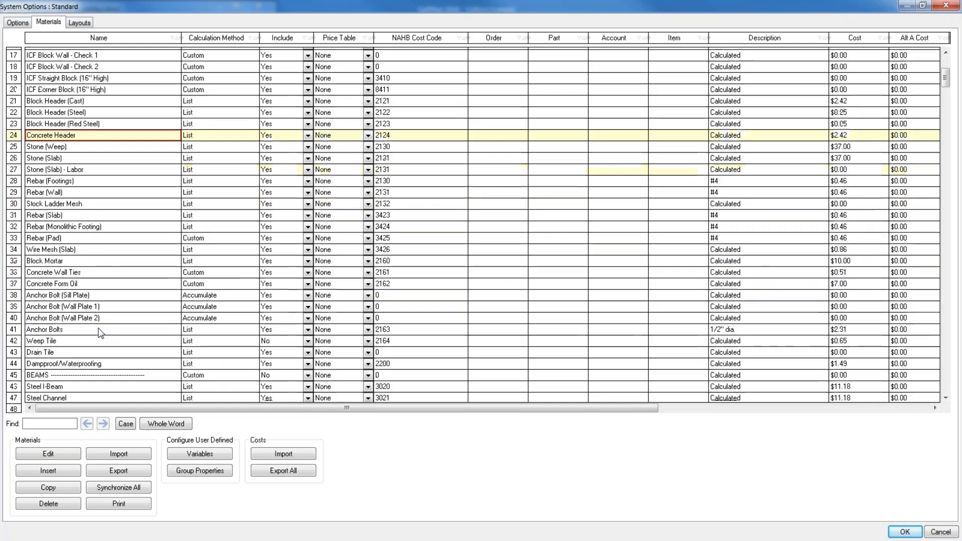
pyautogui.click(61, 353)
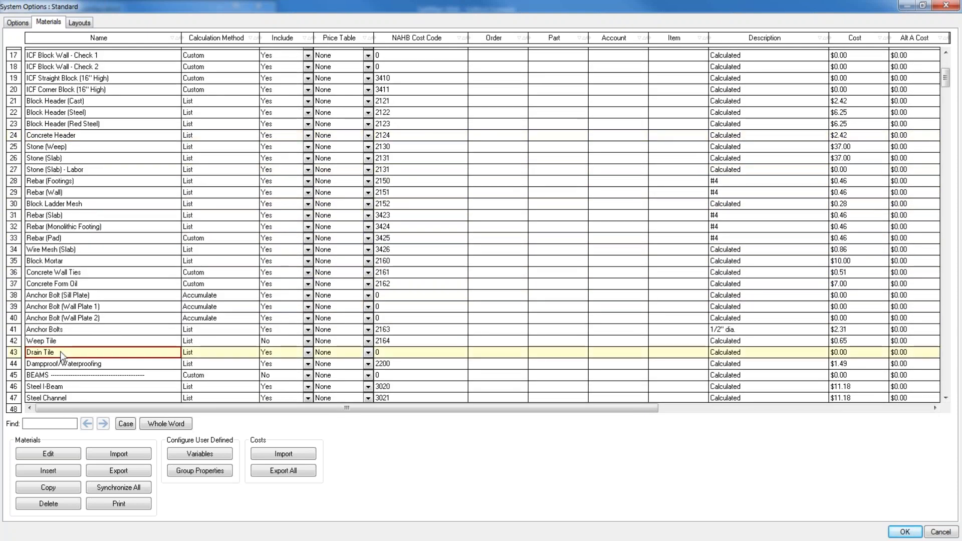
# Add Drain Tile from the Concrete/Block materials to the By Floor layout, between Backfill and Block Pier.
pyautogui.click(75, 23)
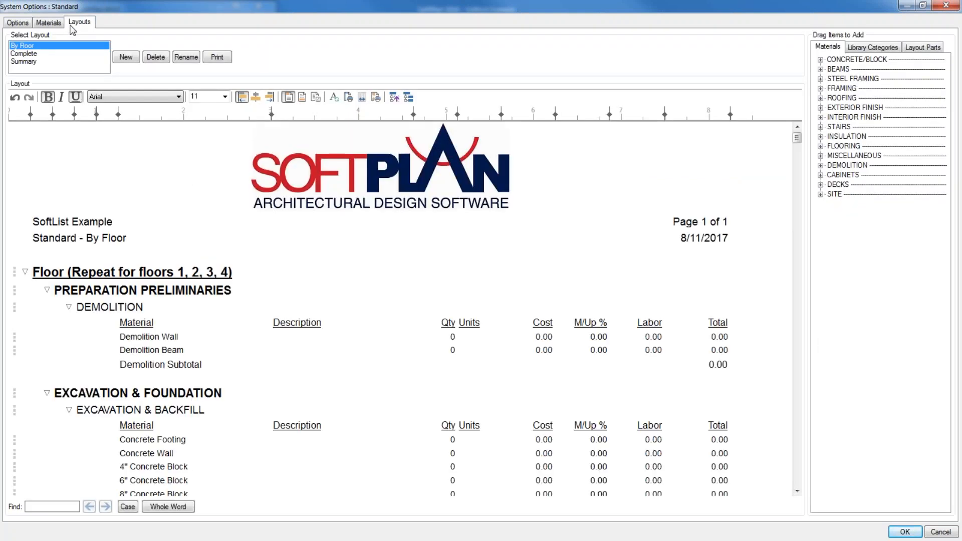
pyautogui.click(820, 61)
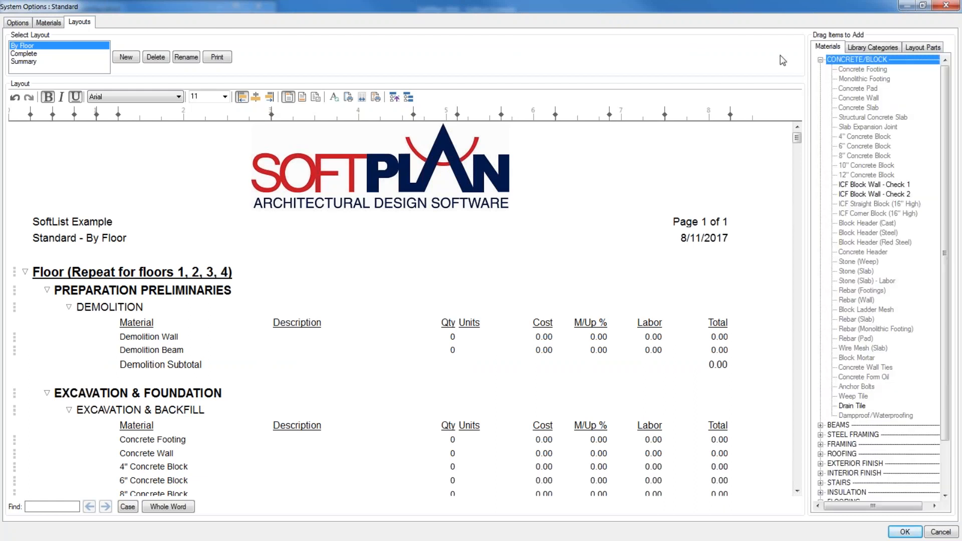
pyautogui.click(849, 61)
pyautogui.moveTo(800, 142); pyautogui.dragTo(802, 155)
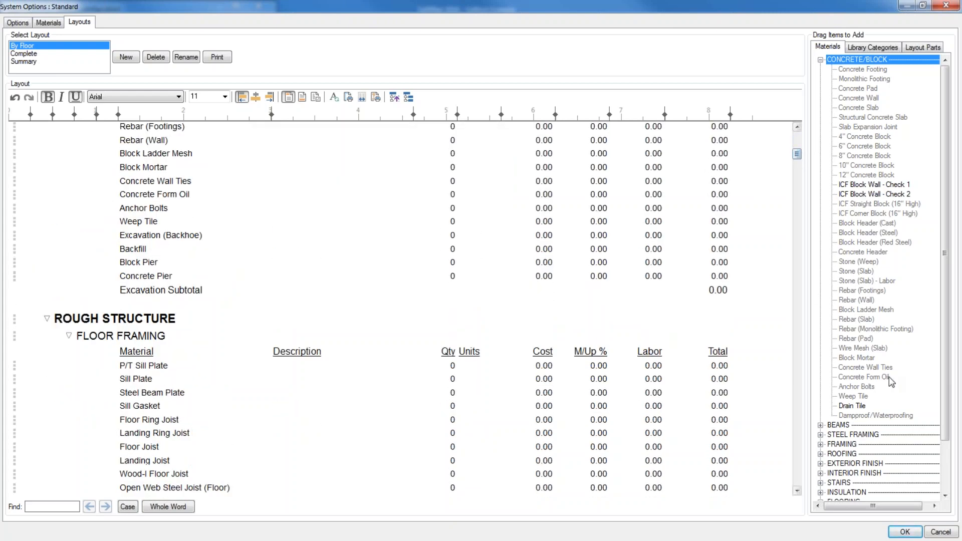
pyautogui.moveTo(857, 406); pyautogui.dragTo(165, 277)
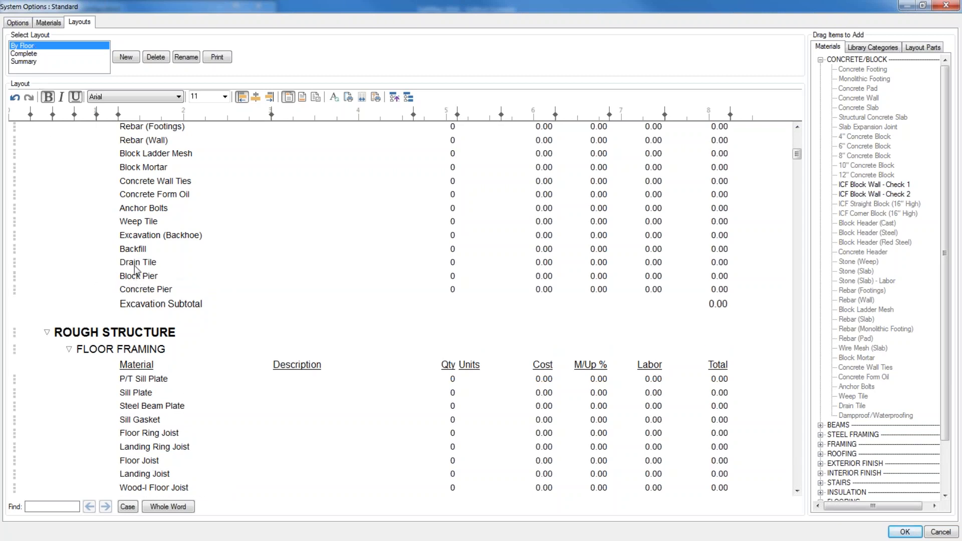
# Check the Complete layout, and add Drain Tile to the Summary layout between Weep Tile and Block Pier.
pyautogui.click(28, 54)
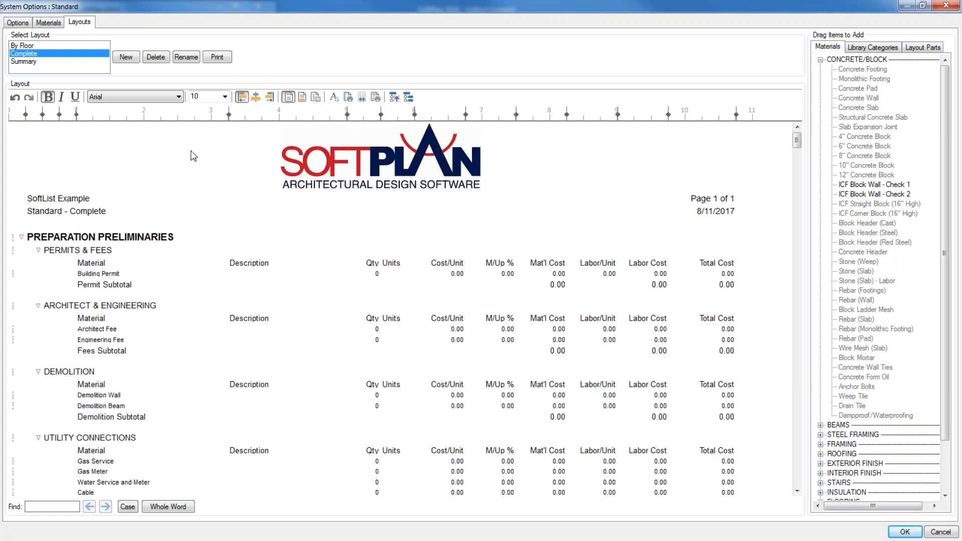
pyautogui.click(17, 62)
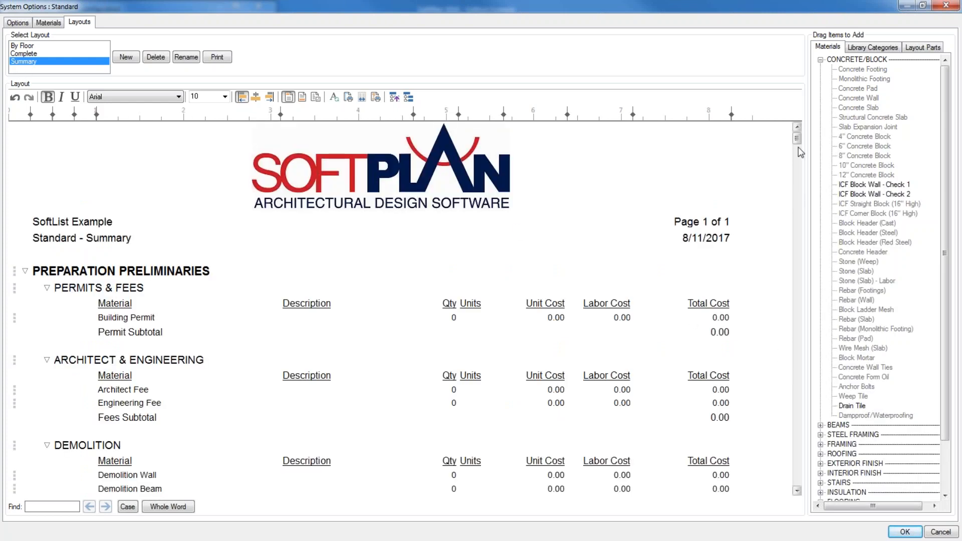
pyautogui.moveTo(798, 140); pyautogui.dragTo(809, 169)
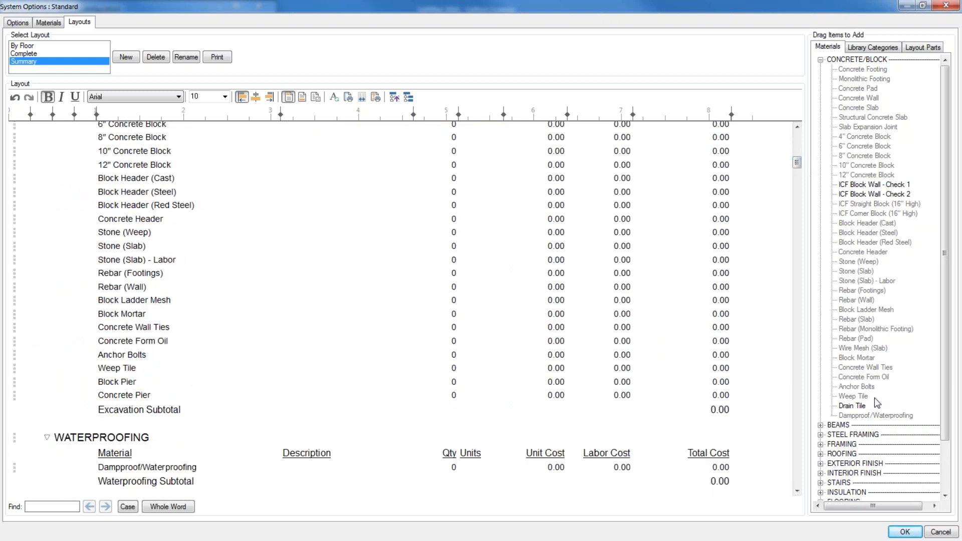
pyautogui.moveTo(756, 400); pyautogui.dragTo(158, 404)
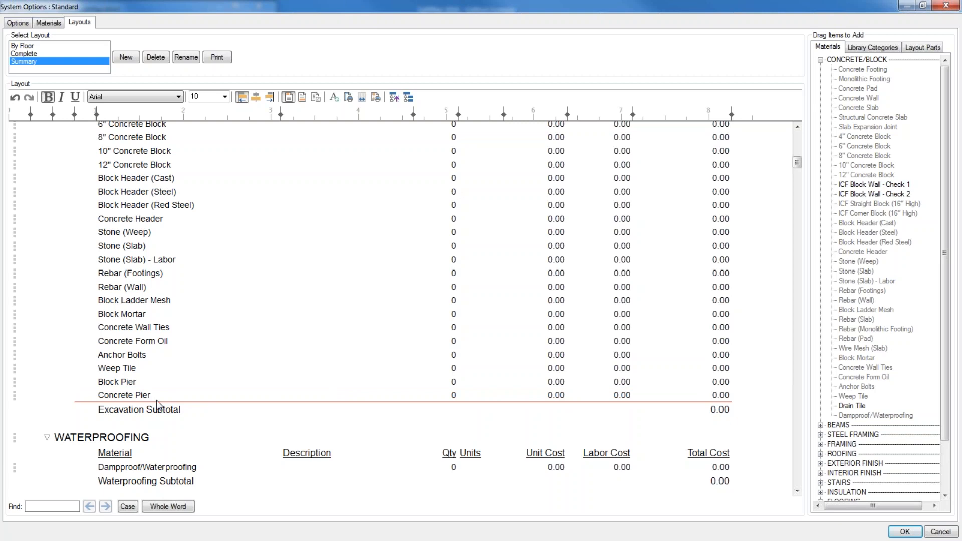
pyautogui.moveTo(156, 405); pyautogui.dragTo(157, 404)
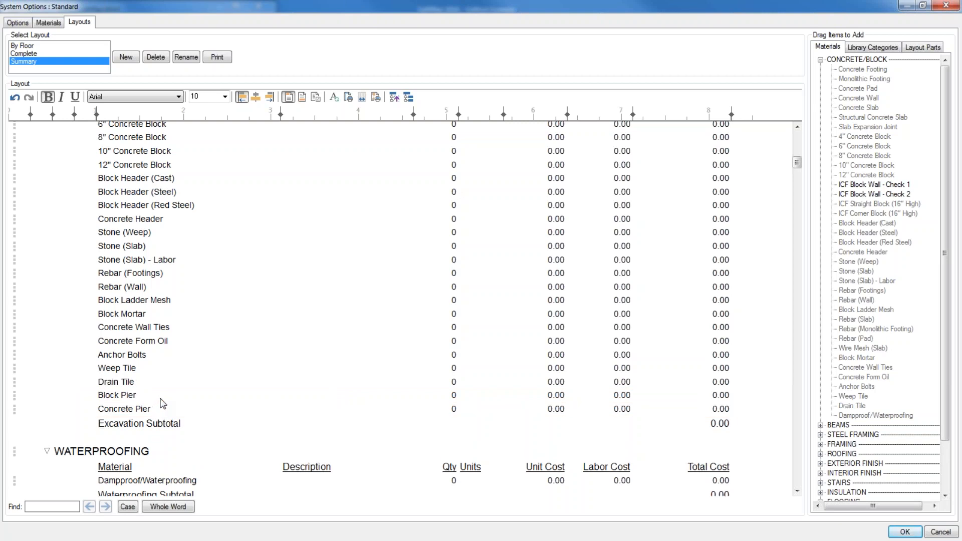
# Save the Standard configuration and the modified system options, and open the Standard-Summary report.
pyautogui.click(905, 532)
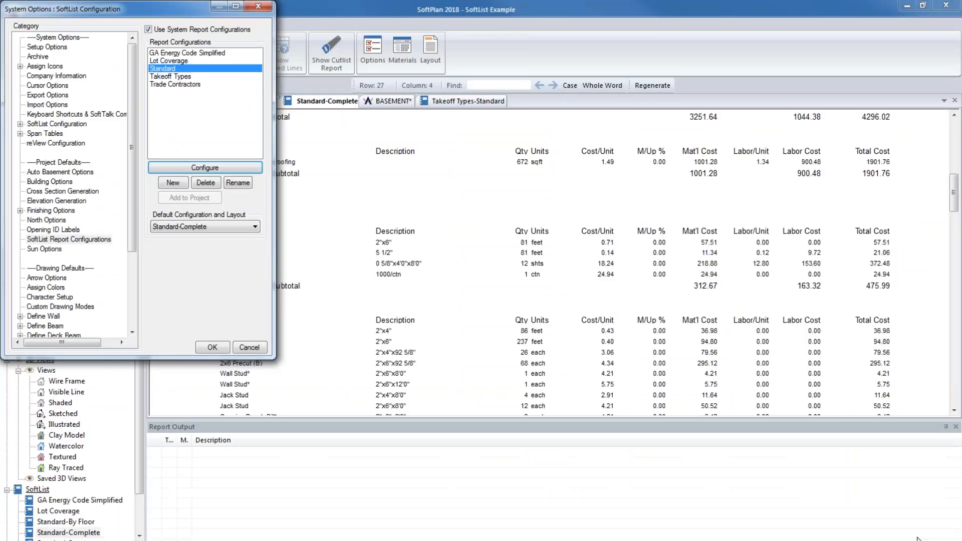
pyautogui.click(221, 344)
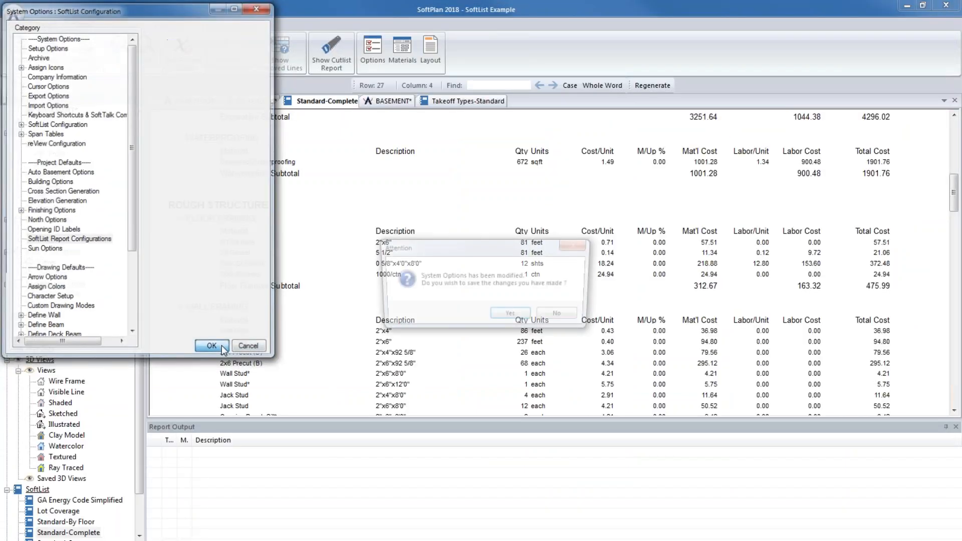
pyautogui.click(523, 321)
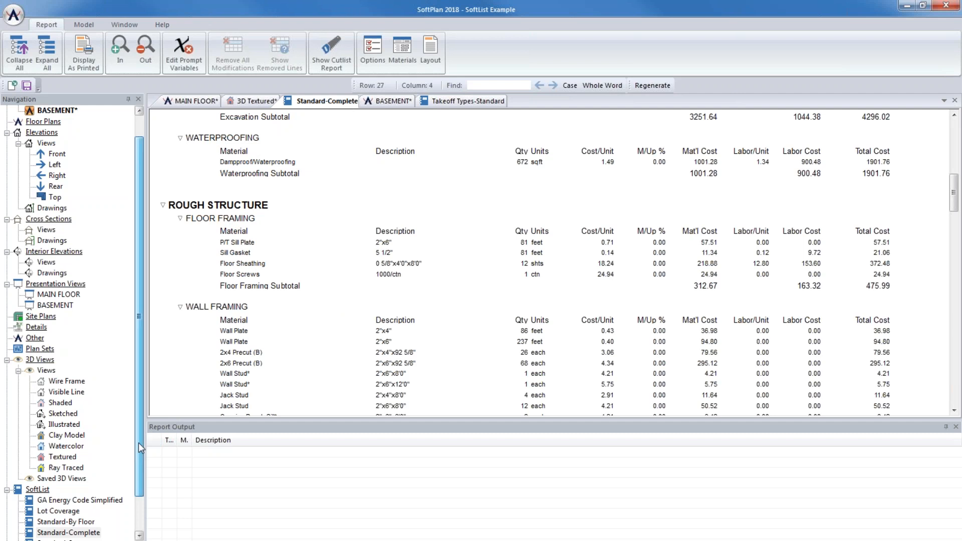
pyautogui.scroll(-2, 138, 443)
pyautogui.doubleClick(55, 501)
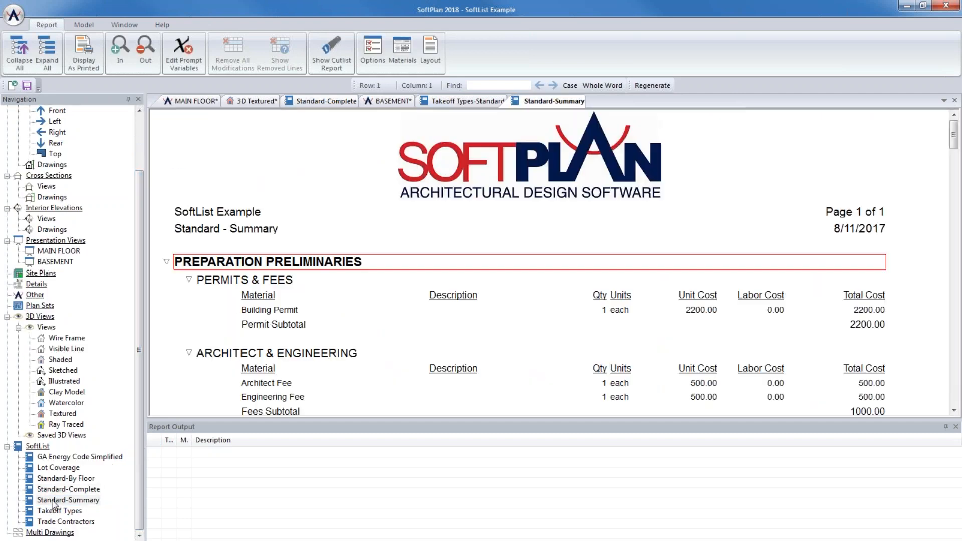
# Check the Drain Tile line in the Summary report, and locate the Baseboard line under Trim Carpentry.
pyautogui.scroll(-10, 220, 365)
pyautogui.click(273, 229)
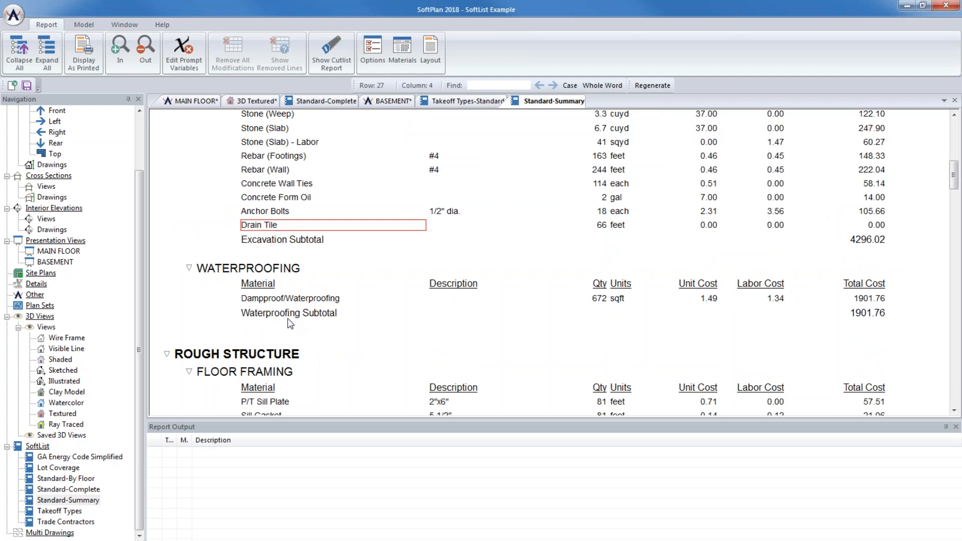
pyautogui.scroll(-12, 295, 340)
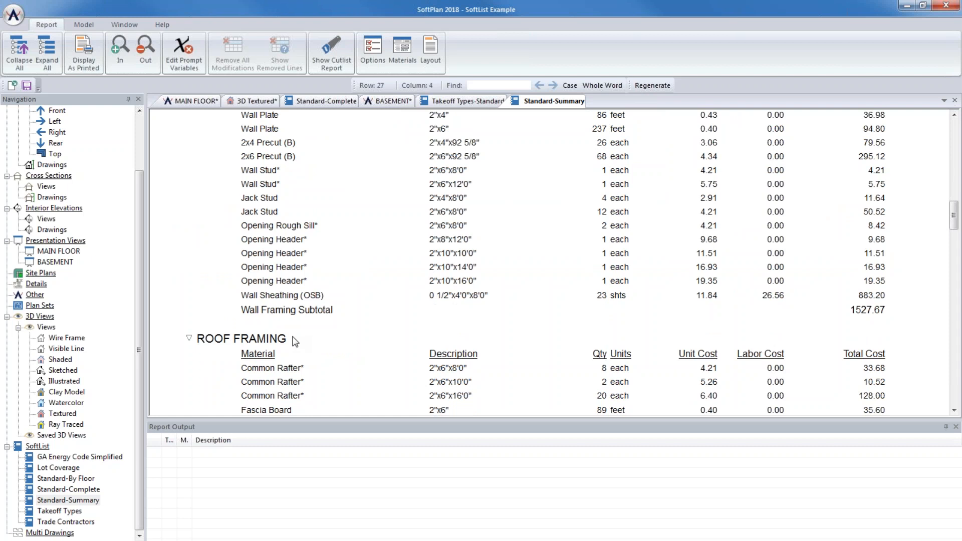
pyautogui.scroll(-10, 295, 340)
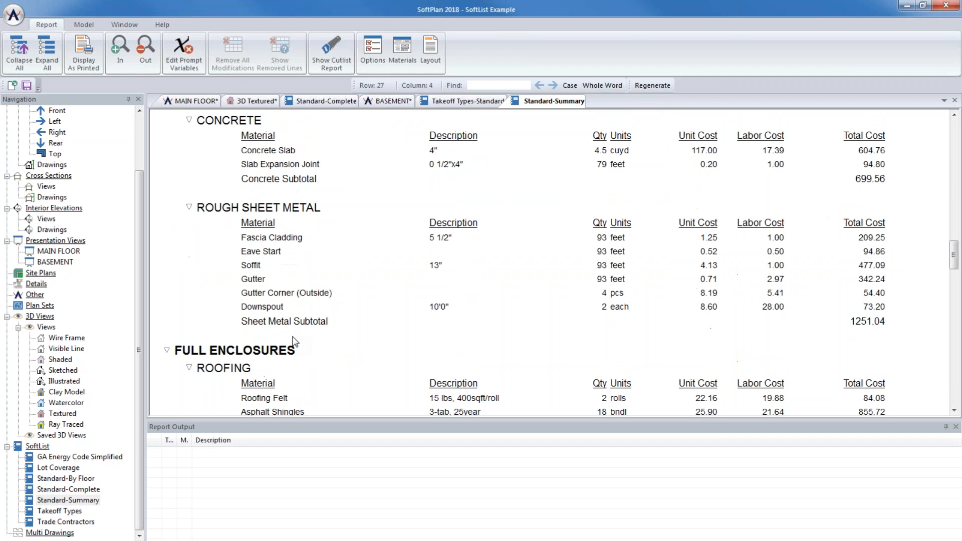
pyautogui.scroll(-10, 294, 341)
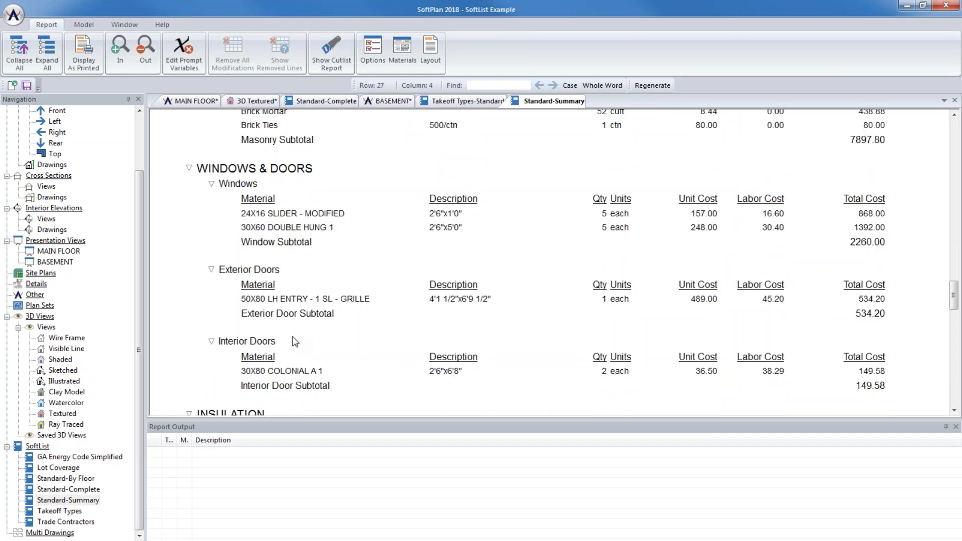
pyautogui.scroll(-4, 295, 342)
pyautogui.scroll(-3, 316, 350)
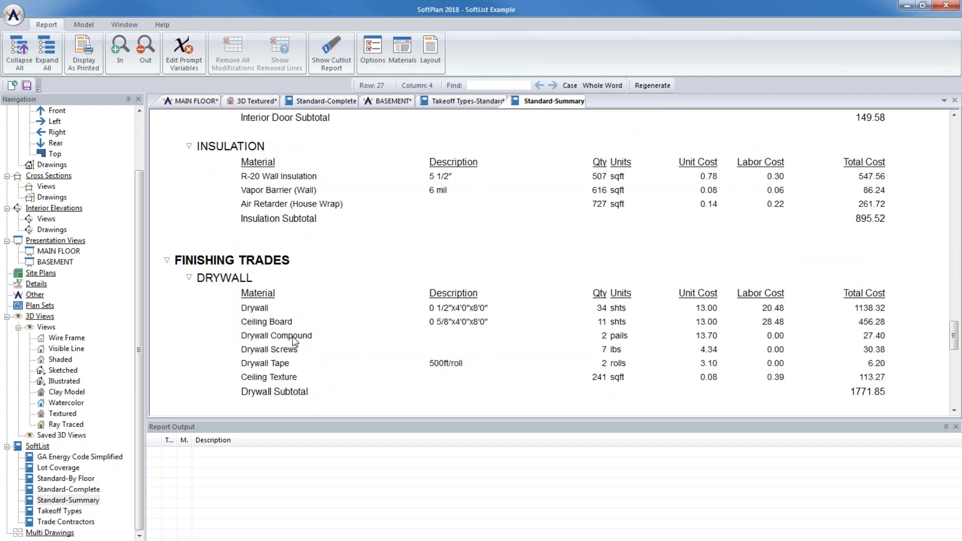
pyautogui.scroll(-5, 315, 349)
pyautogui.click(257, 302)
pyautogui.click(263, 311)
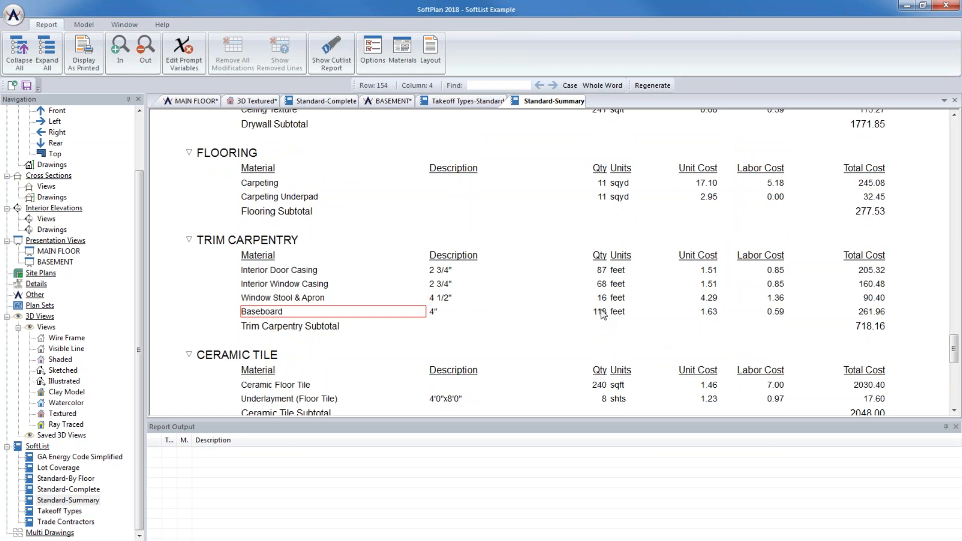
# Open the Baseboard material for editing, and set its units to pcs and its coverage to 16'.
pyautogui.rightClick(269, 314)
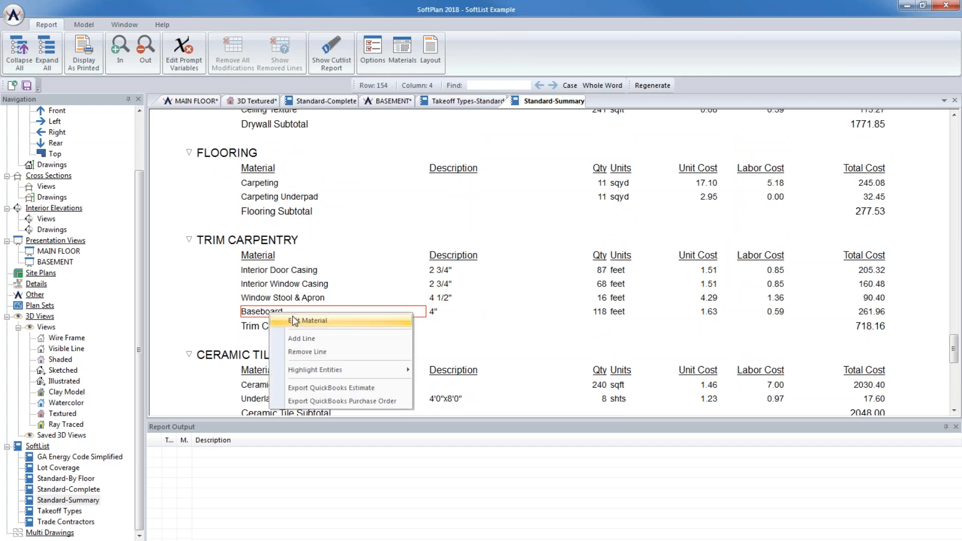
pyautogui.click(300, 321)
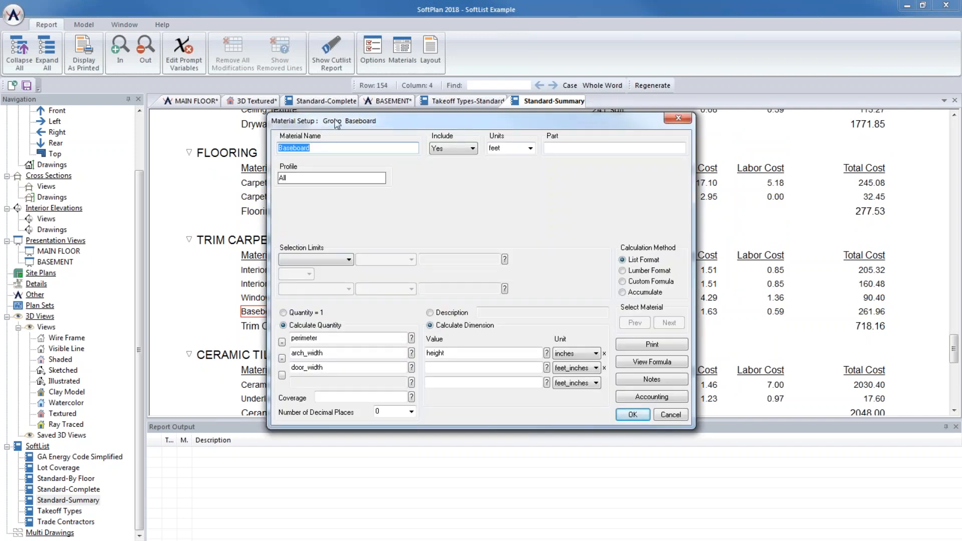
pyautogui.click(529, 148)
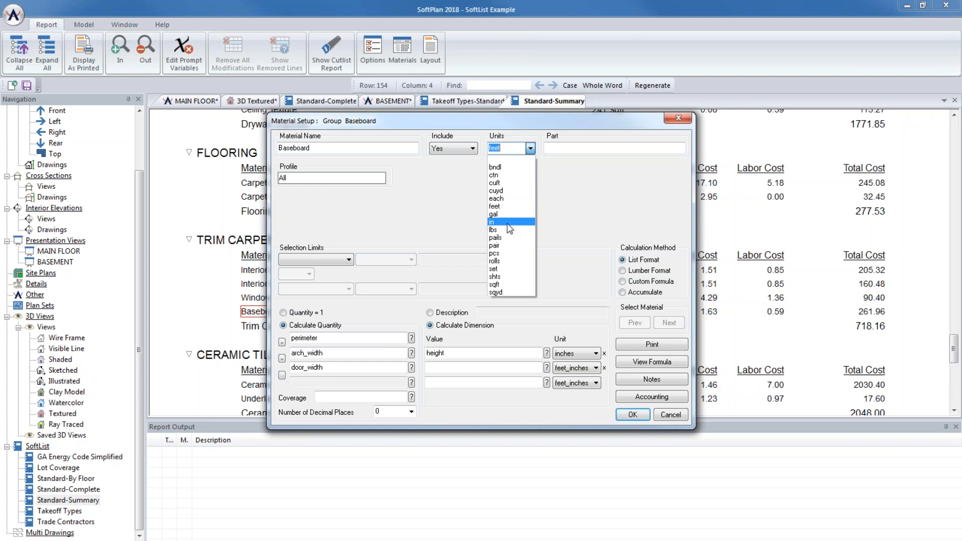
pyautogui.click(511, 254)
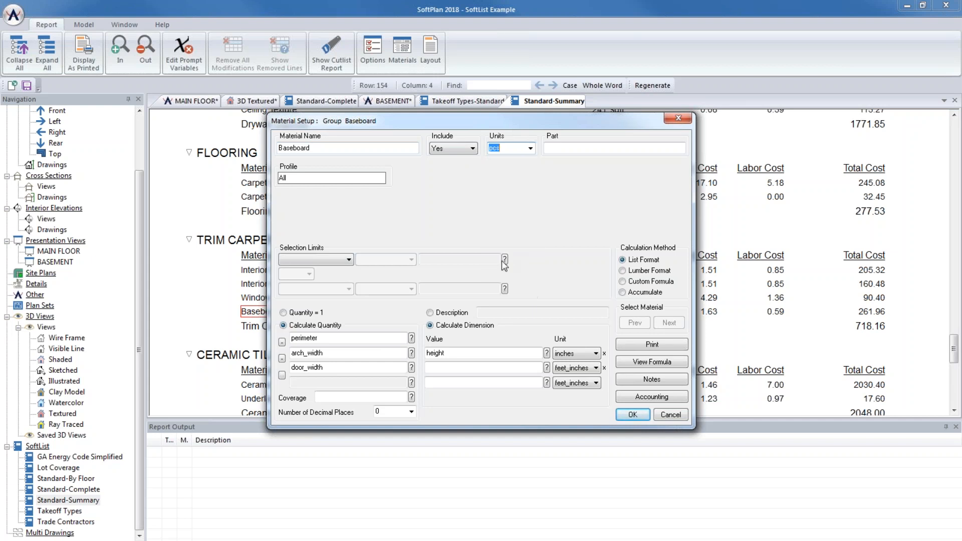
pyautogui.click(386, 396)
pyautogui.write('16')
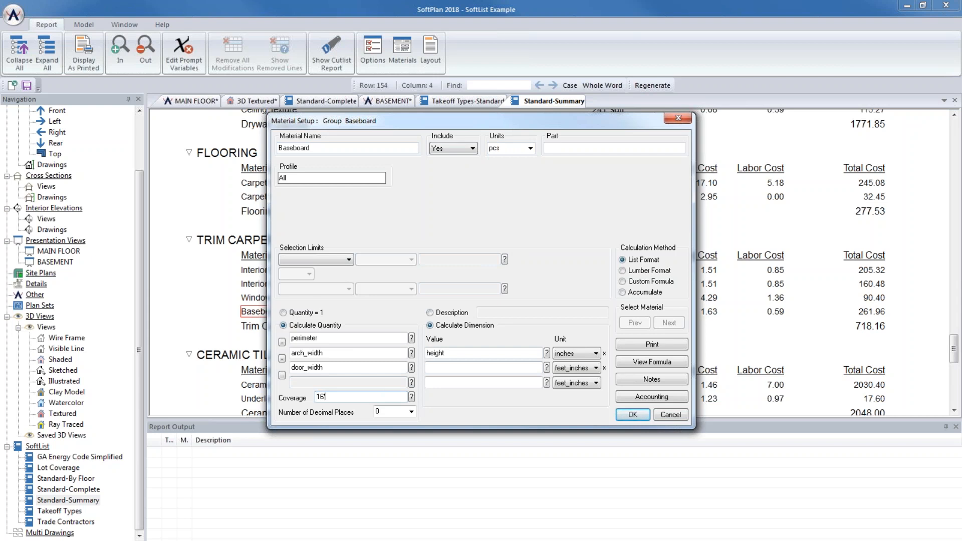
# Add 16' as the second calculated dimension value of the Baseboard material, below height.
pyautogui.click(444, 368)
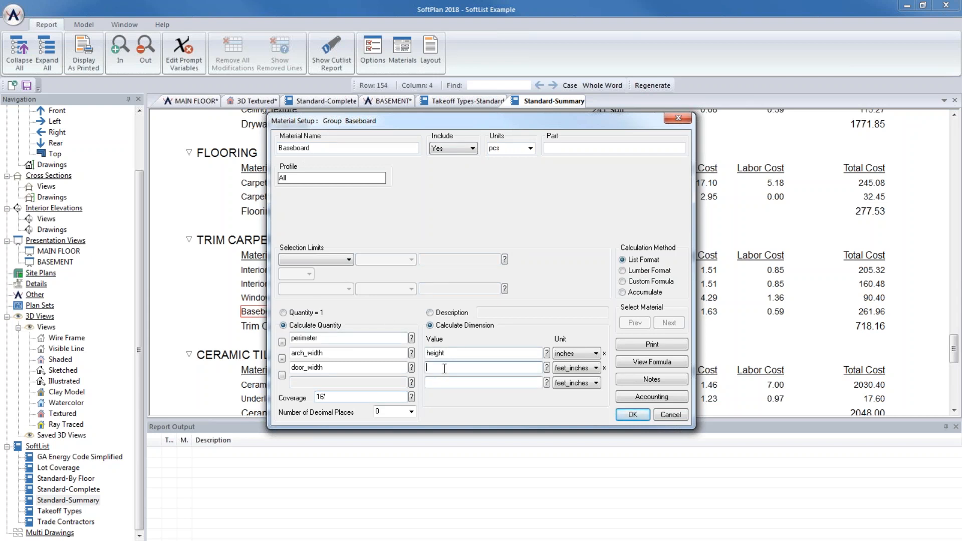
pyautogui.write('16')
pyautogui.press('BackSpace')
pyautogui.moveTo(443, 125); pyautogui.dragTo(726, 70)
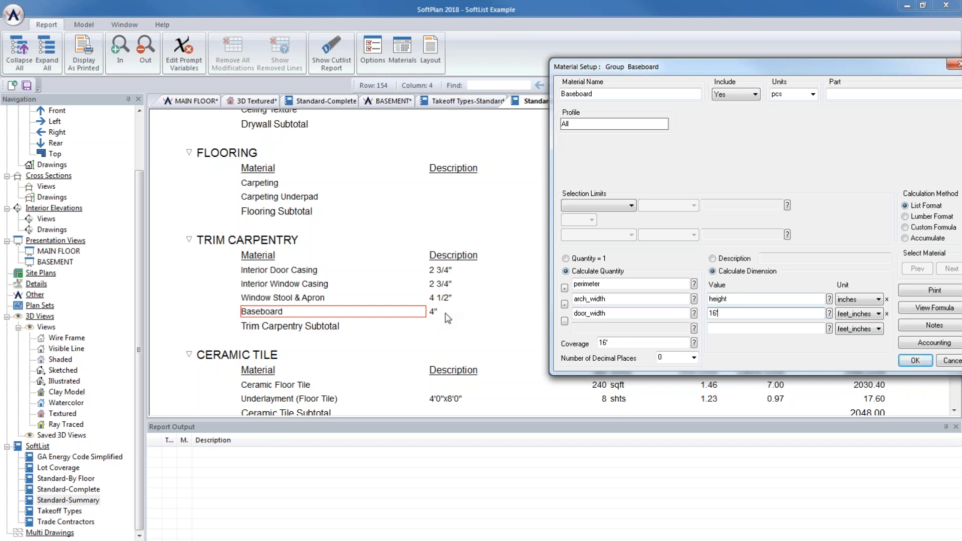
pyautogui.moveTo(756, 72); pyautogui.dragTo(447, 74)
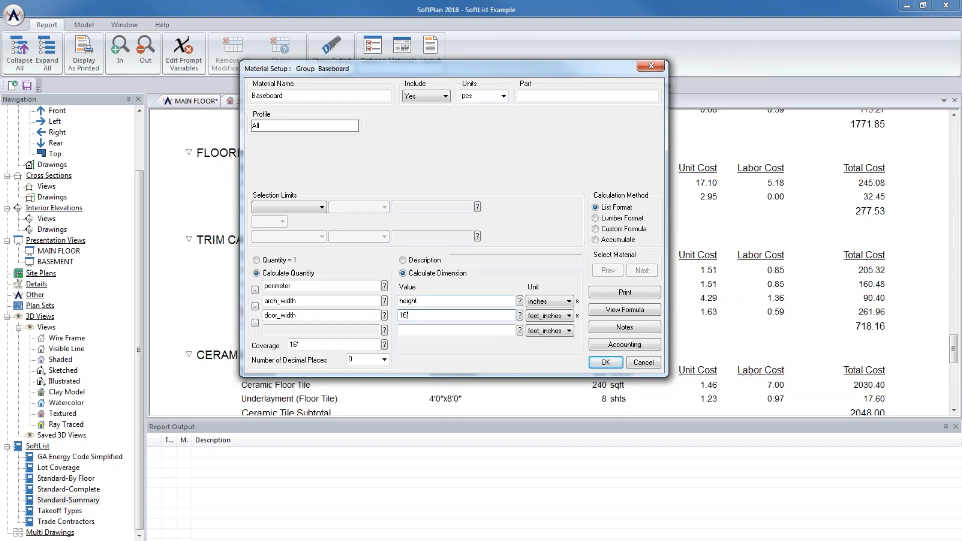
pyautogui.moveTo(419, 301); pyautogui.dragTo(384, 307)
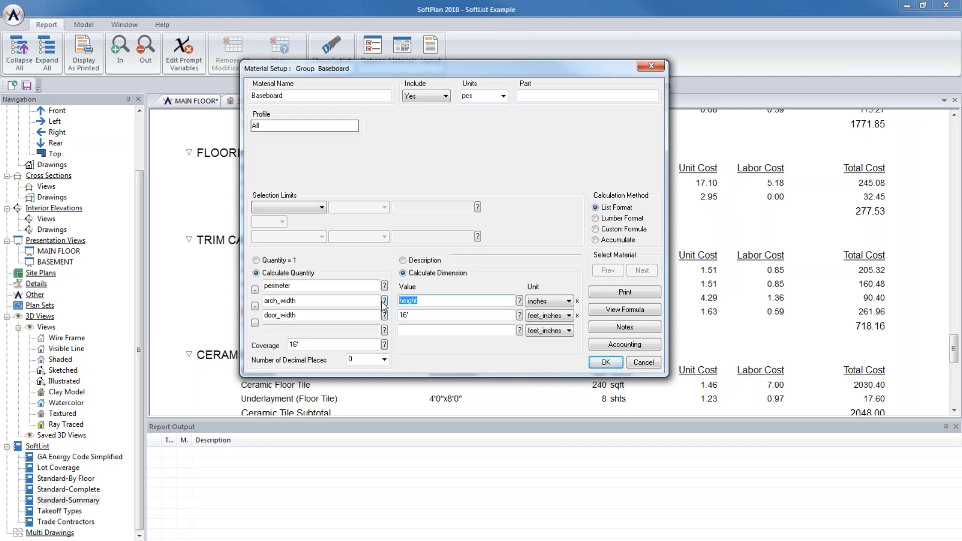
pyautogui.click(426, 311)
# Set the Baseboard accounting cost to $17.00 and its labor to $5.00.
pyautogui.click(625, 345)
pyautogui.doubleClick(496, 135)
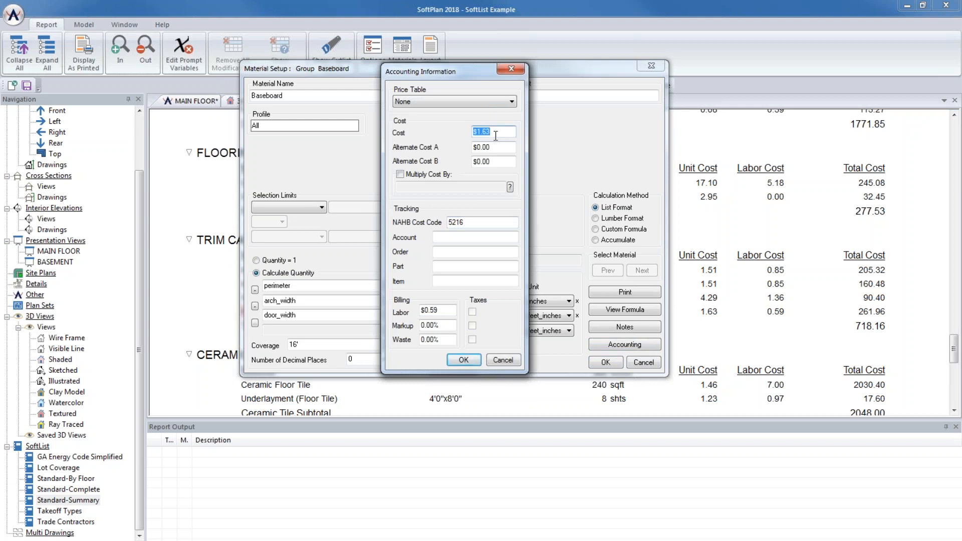
pyautogui.write('17')
pyautogui.doubleClick(449, 312)
pyautogui.write('$5.00')
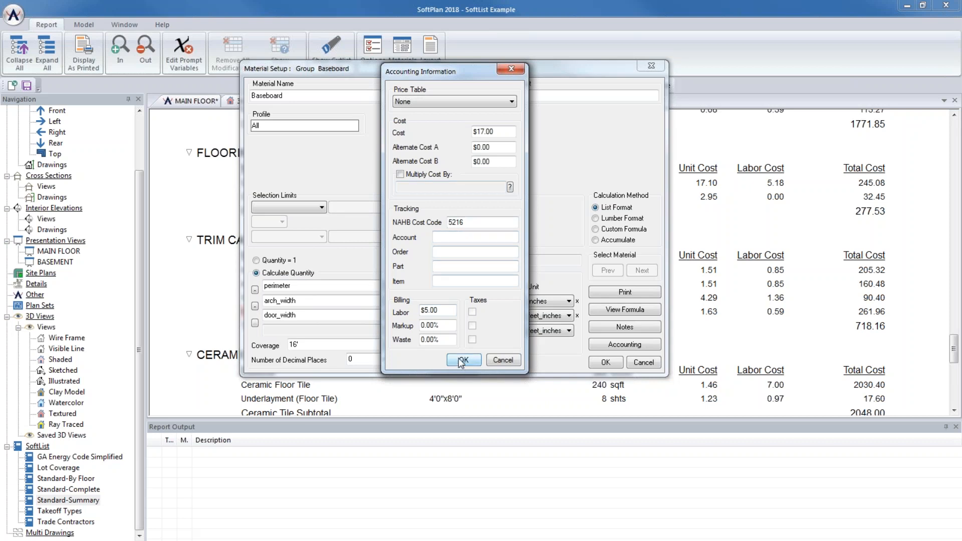
pyautogui.doubleClick(454, 322)
pyautogui.doubleClick(454, 339)
pyautogui.click(464, 360)
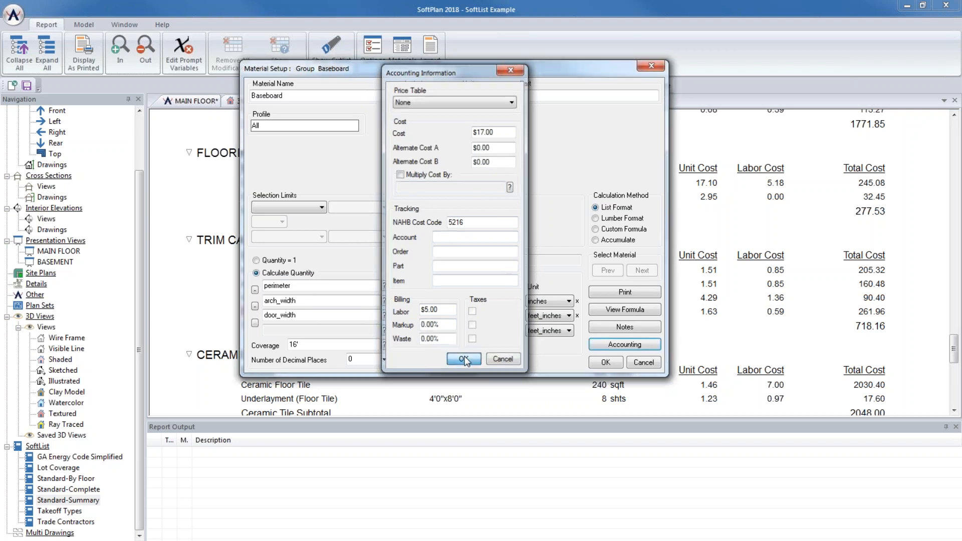
# Save the Baseboard material changes, and check its description and quantity in the Summary report.
pyautogui.click(606, 362)
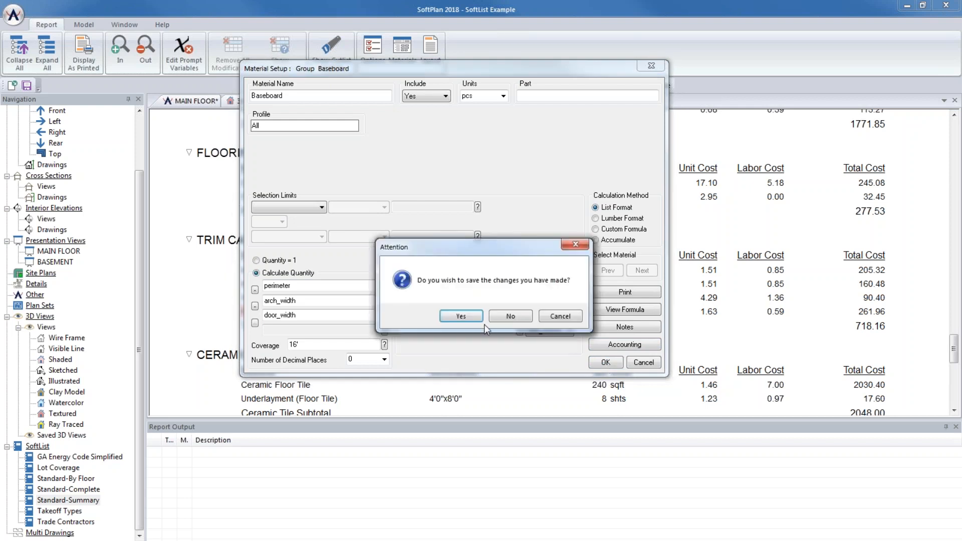
pyautogui.click(461, 317)
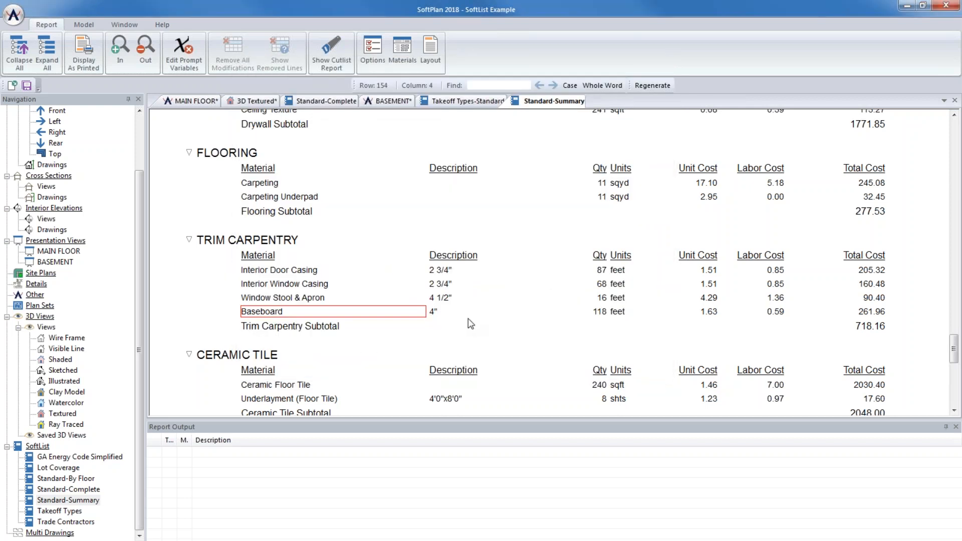
pyautogui.click(447, 313)
pyautogui.click(606, 314)
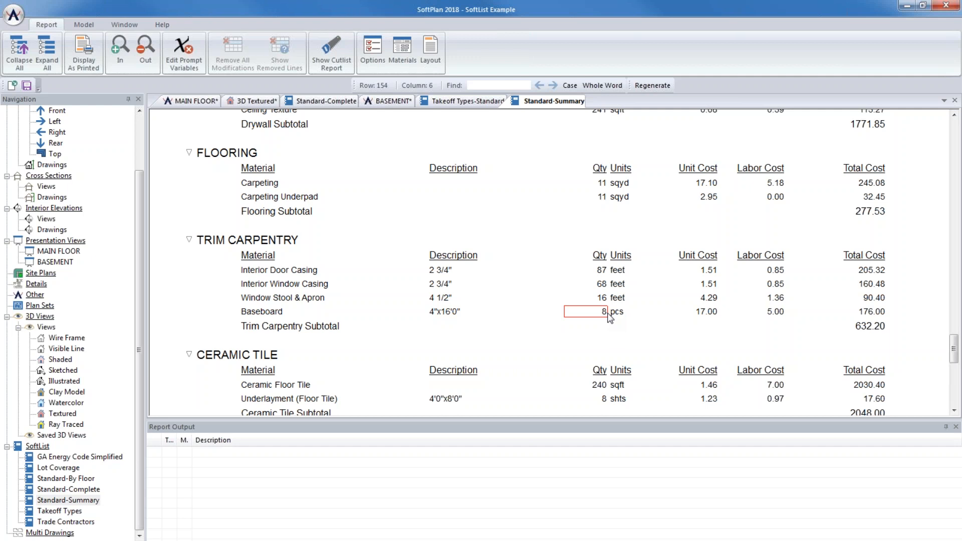
# Reopen the material setup of Baseboard from the Trim Carpentry section.
pyautogui.rightClick(271, 316)
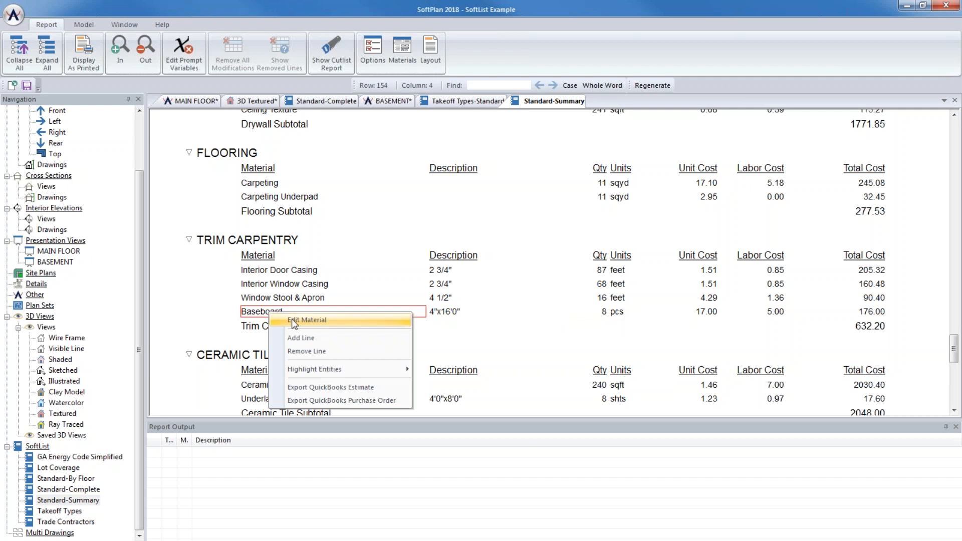
pyautogui.click(290, 319)
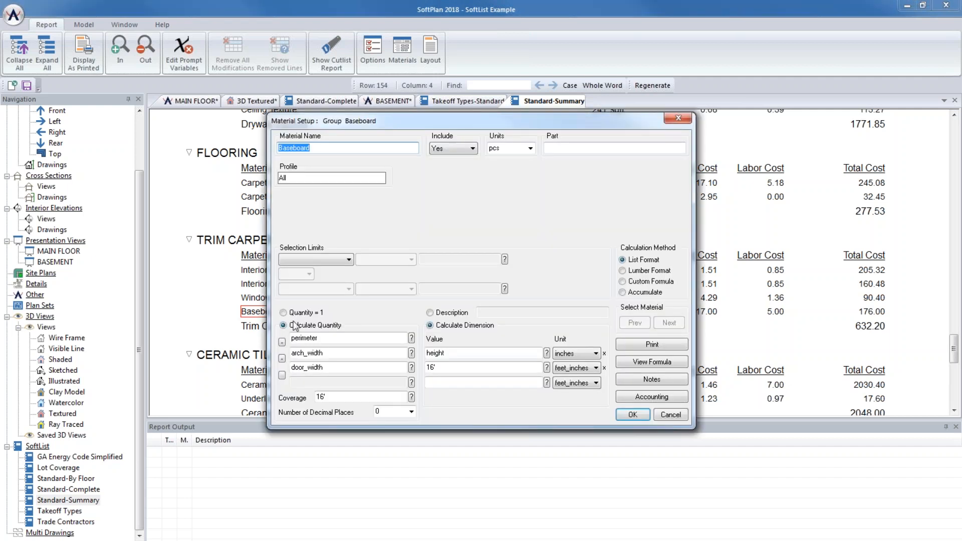